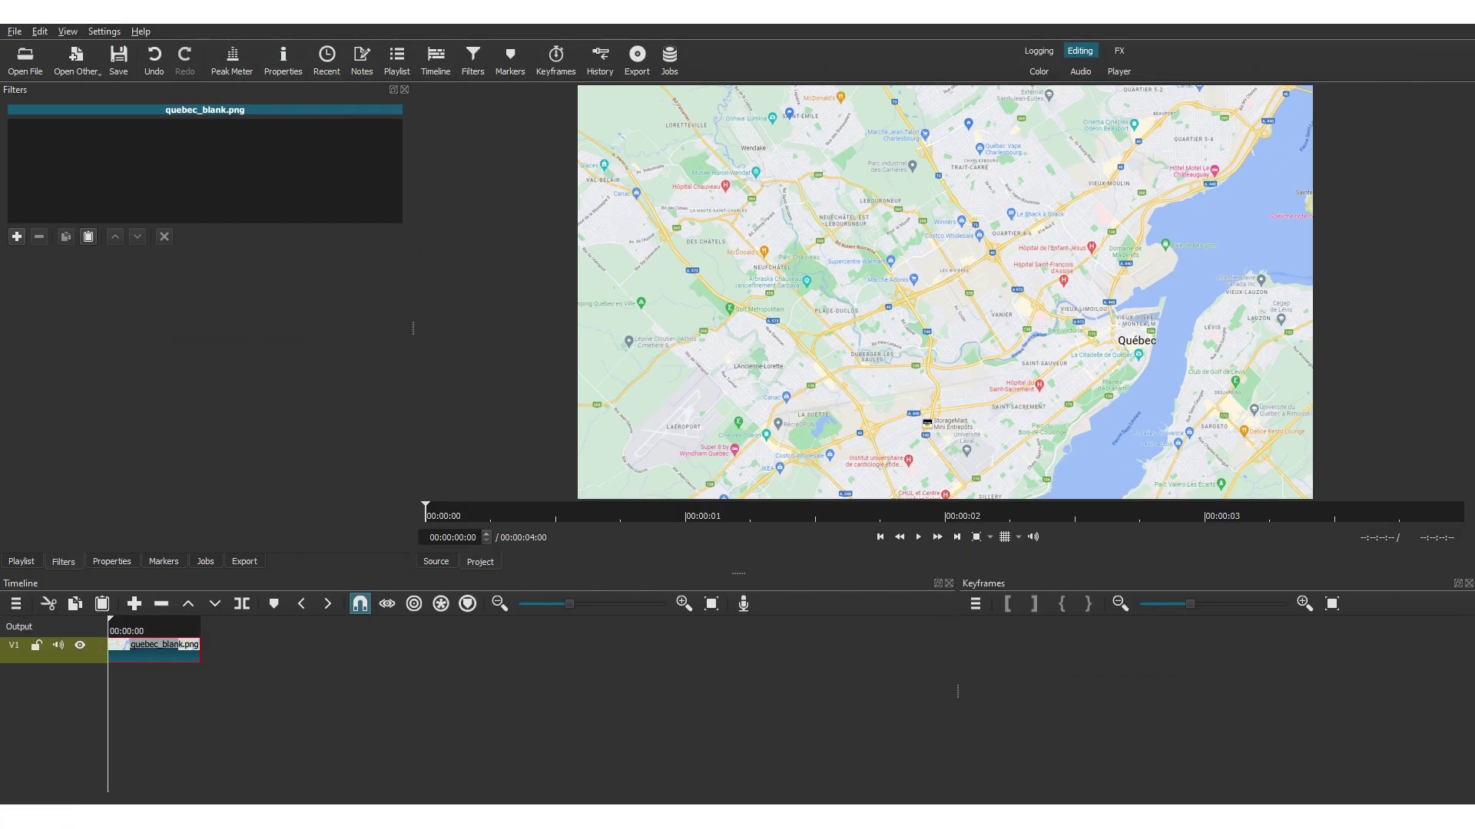
- Extend the quebec_blank.png clip on V1 to 7 seconds and add a second video track
left_click(357, 685)
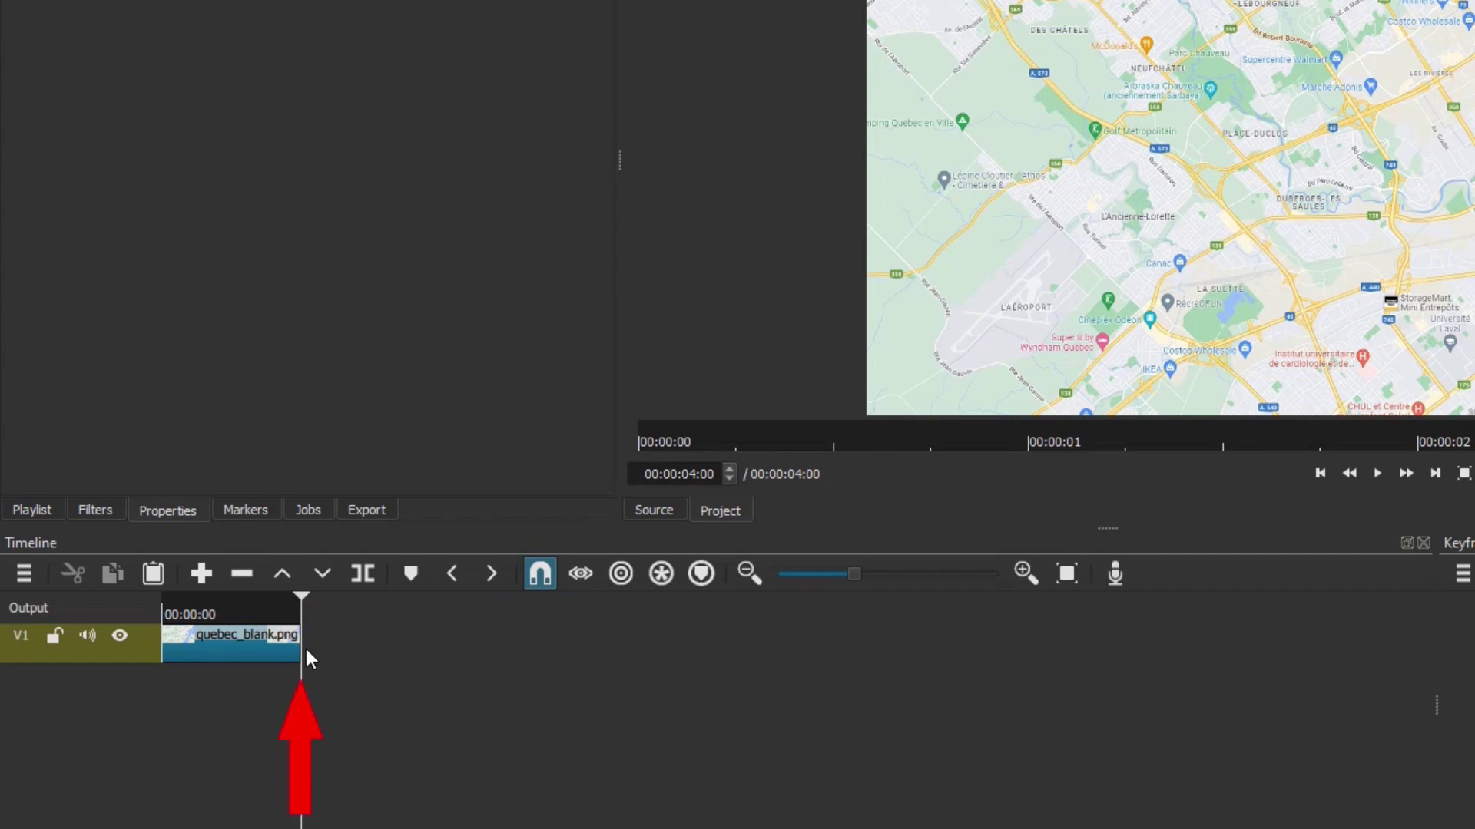
left_click_drag(299, 649, 571, 651)
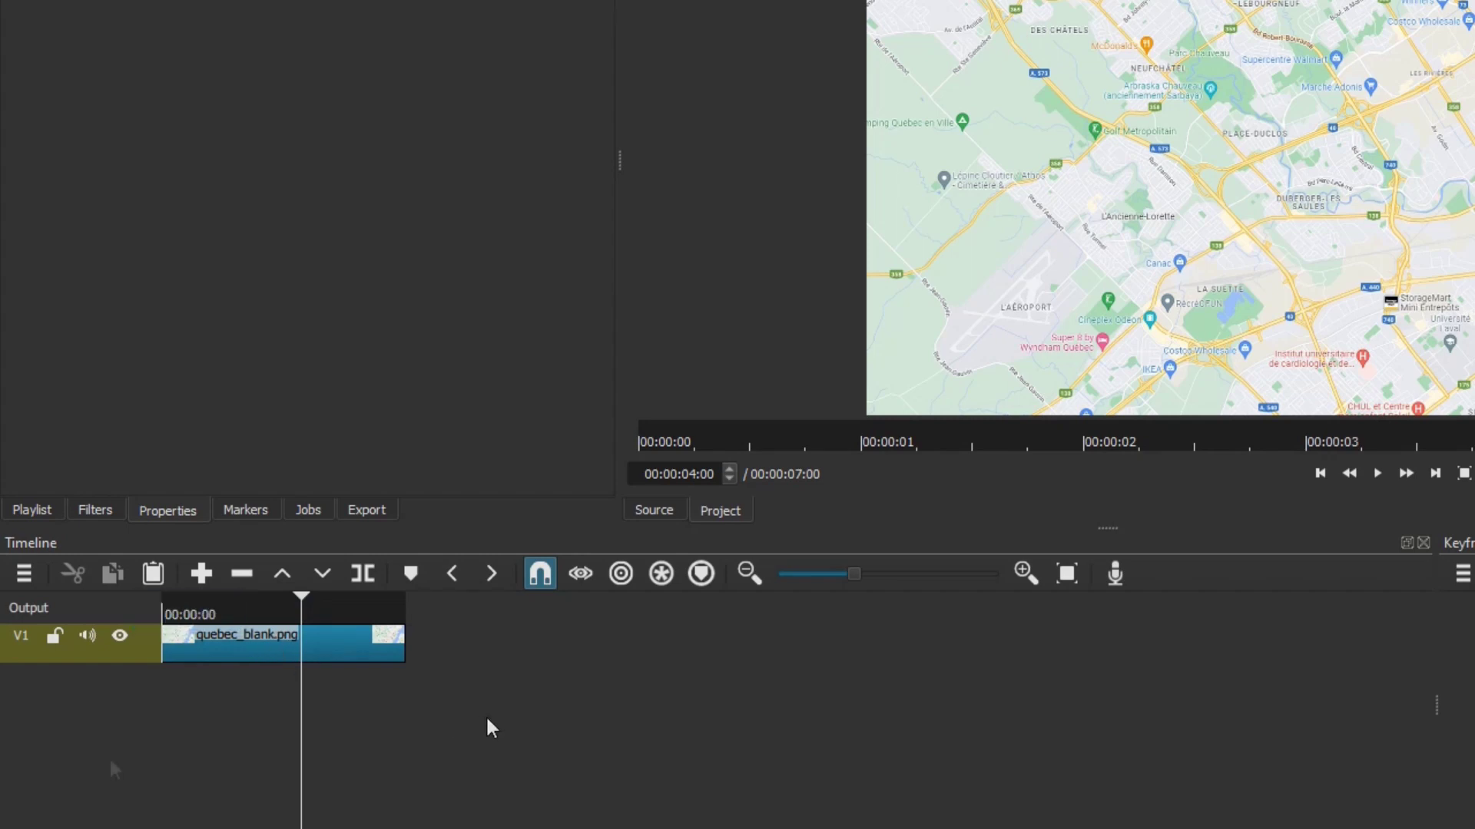
left_click(25, 574)
mouse_move(48, 584)
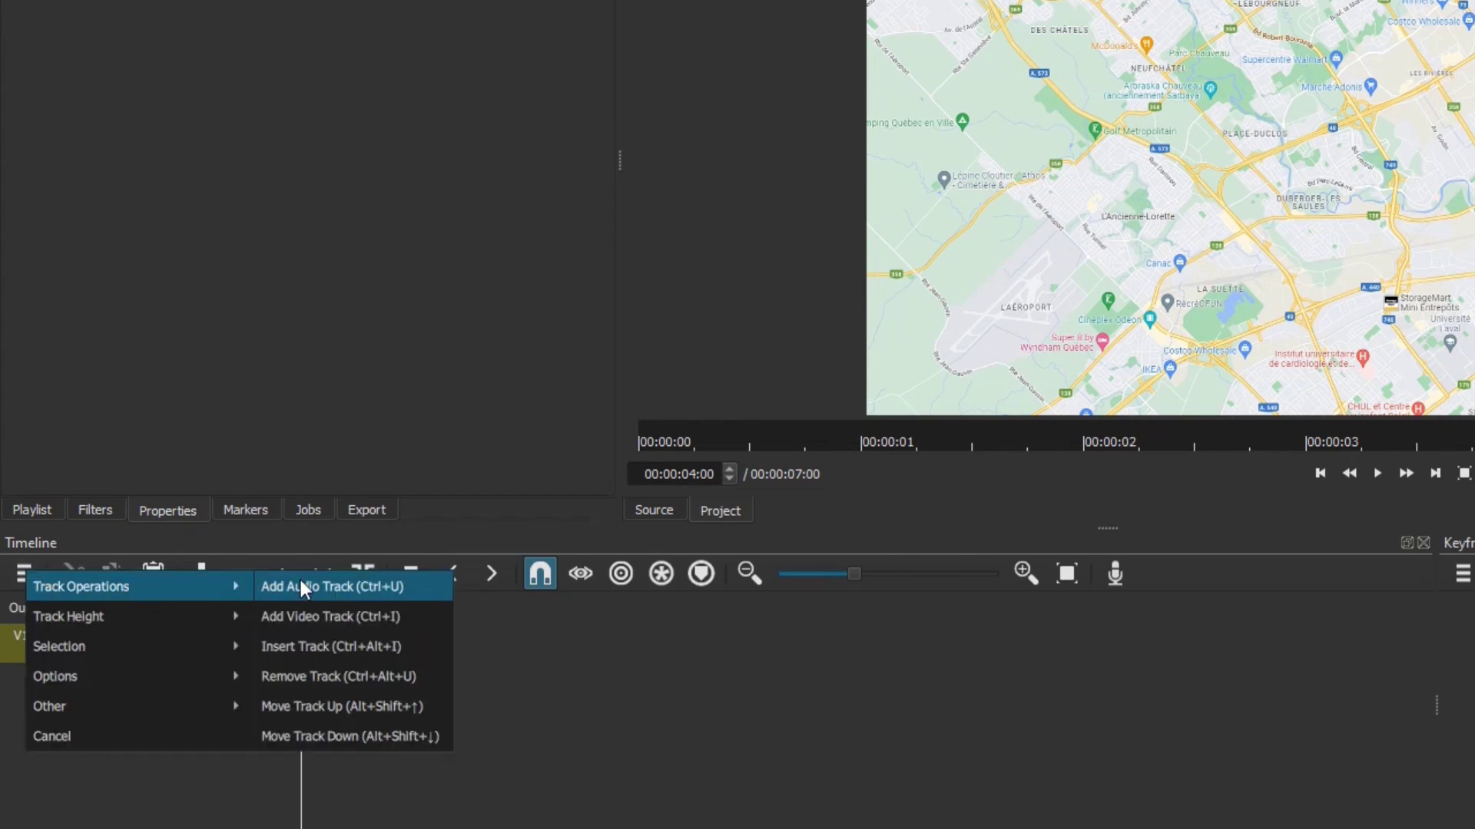
left_click(417, 614)
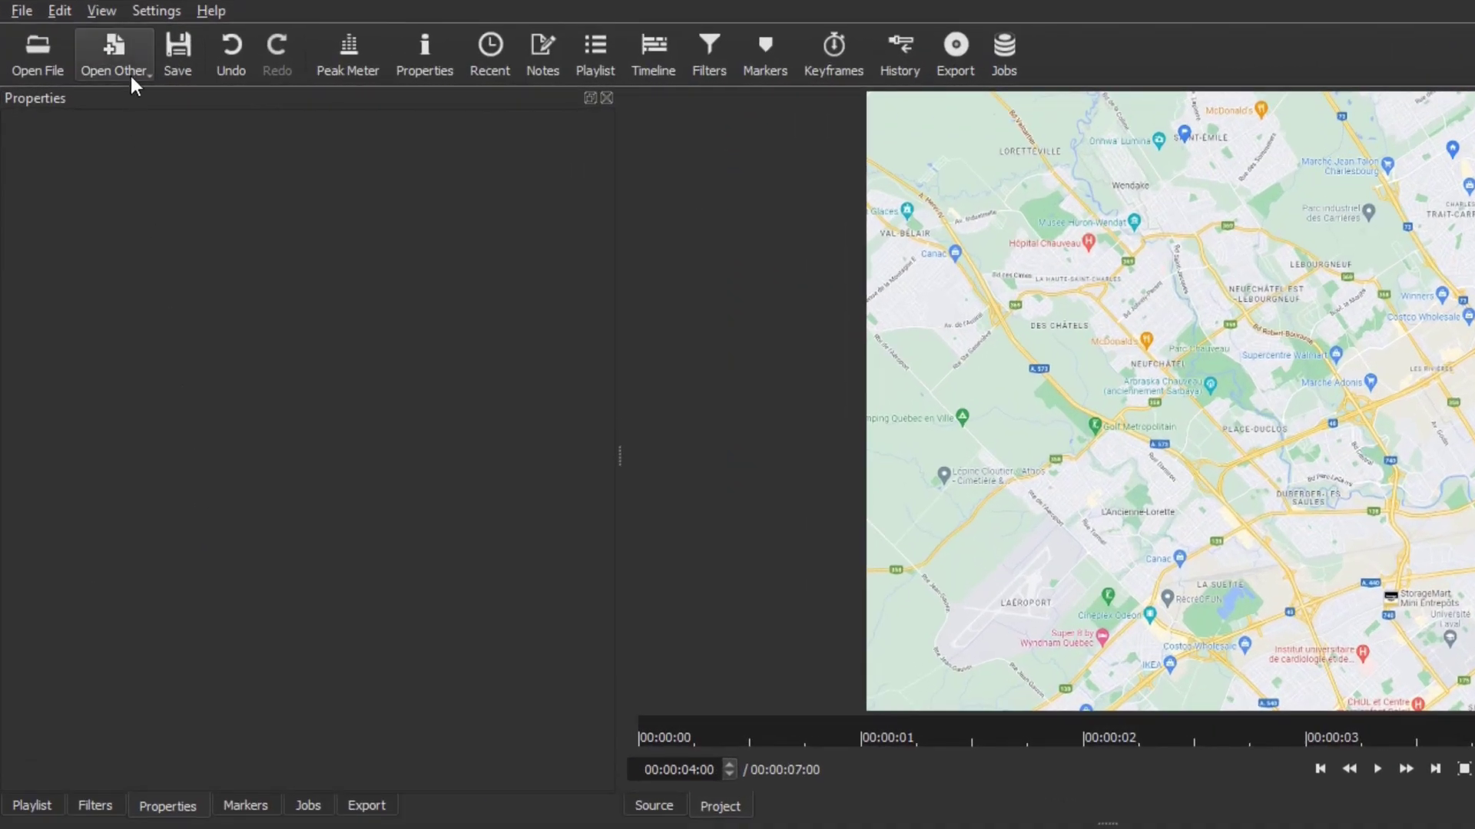
- Create a new Glaxnimate animation with a duration of 00:00:07:00 and a transparent background
left_click(128, 70)
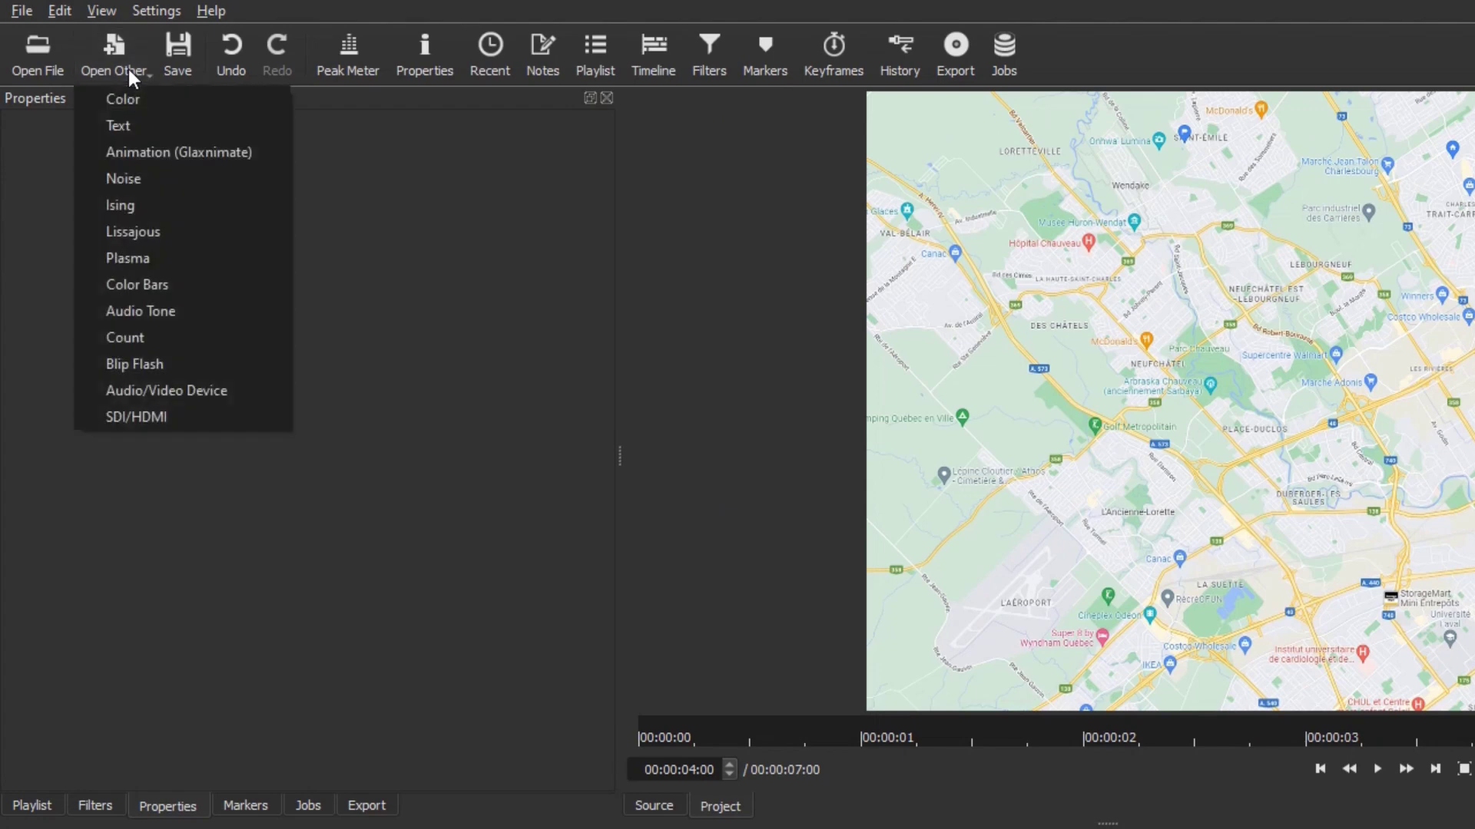
left_click(260, 153)
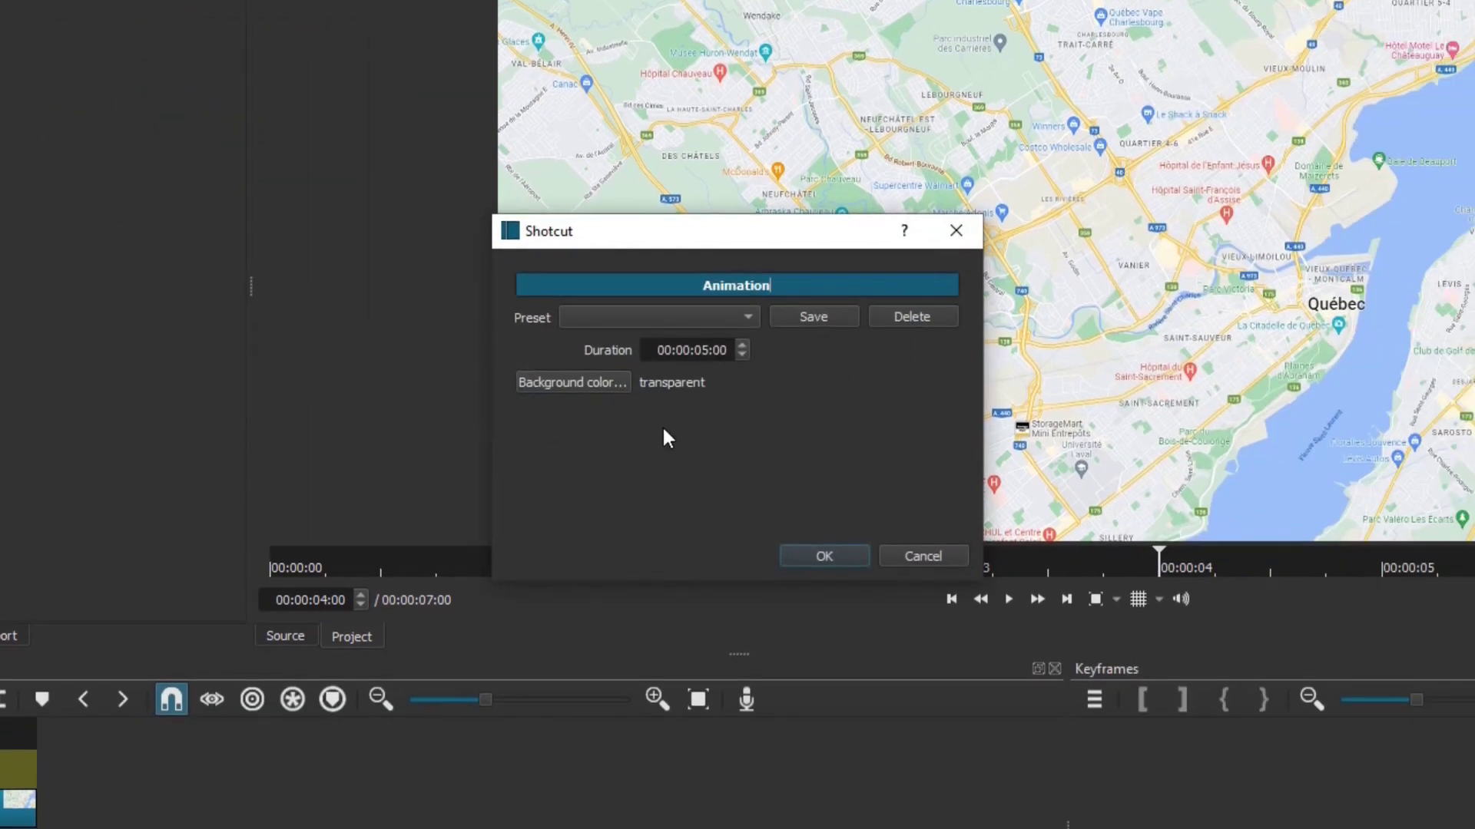
left_click(680, 349)
double_click(679, 349)
type("7")
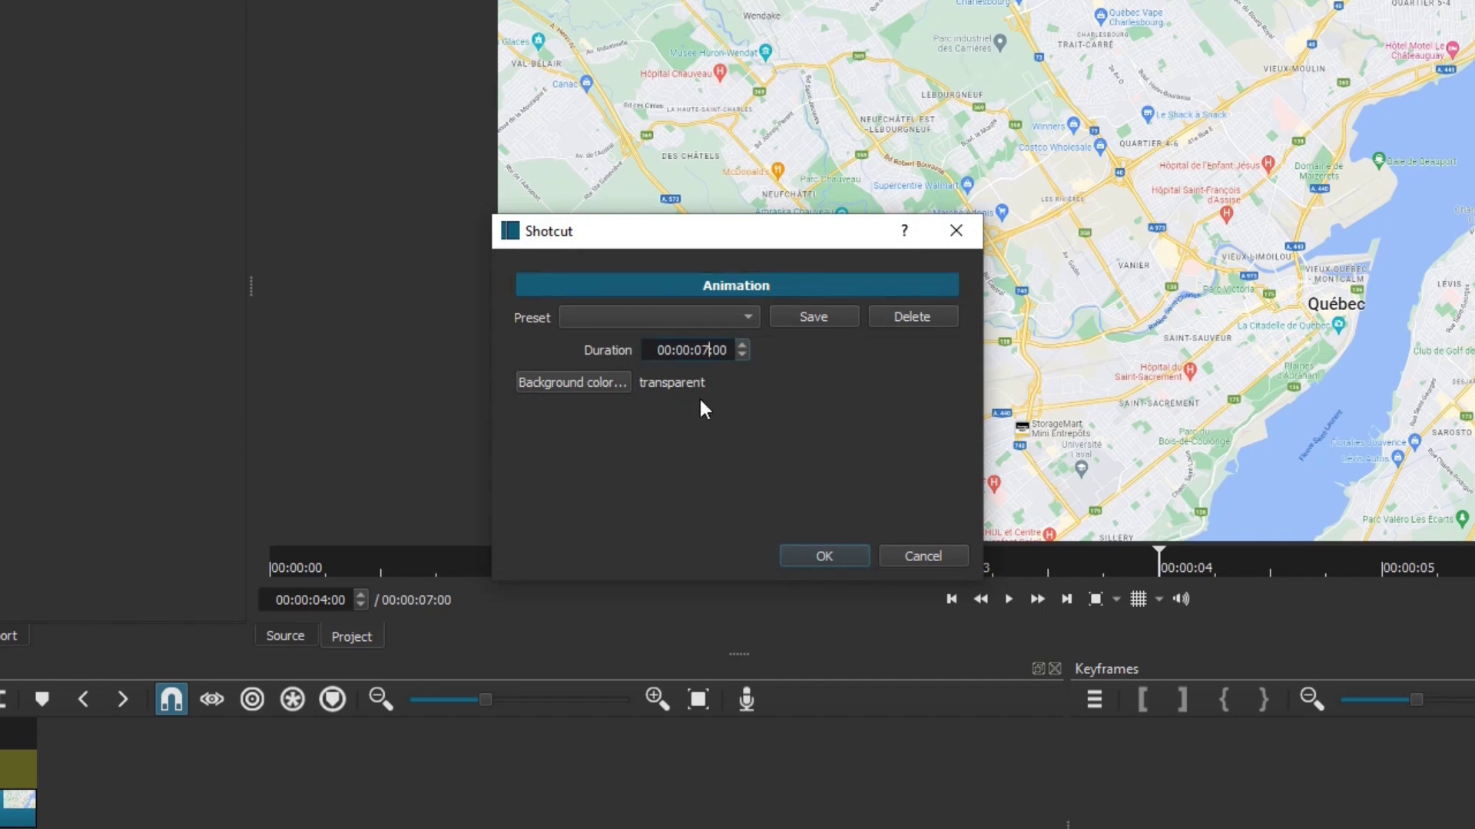
left_click(831, 559)
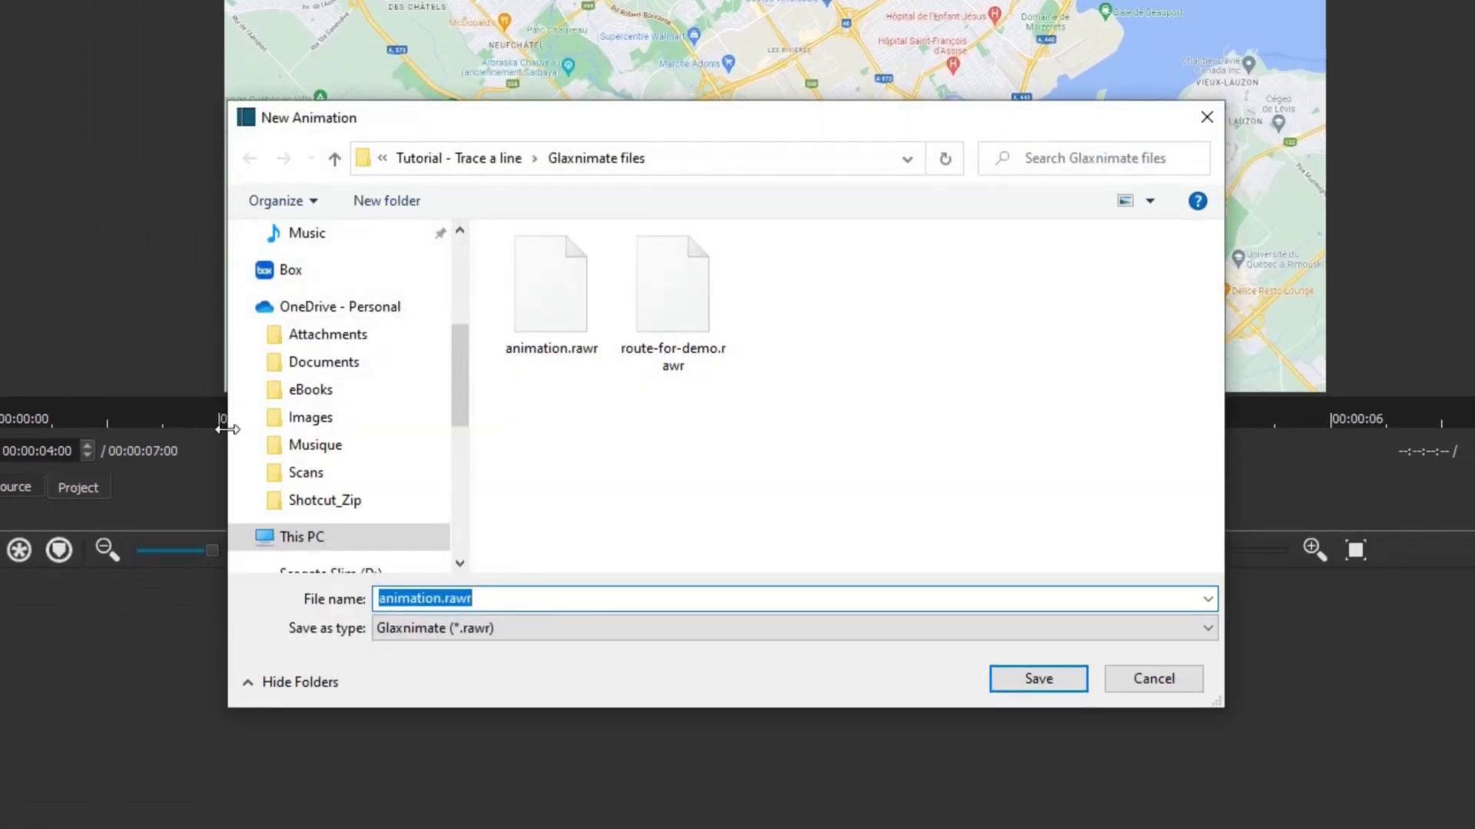
- Save the new animation file as map-path.rawr in the Glaxnimate files folder
left_click(439, 599)
double_click(439, 599)
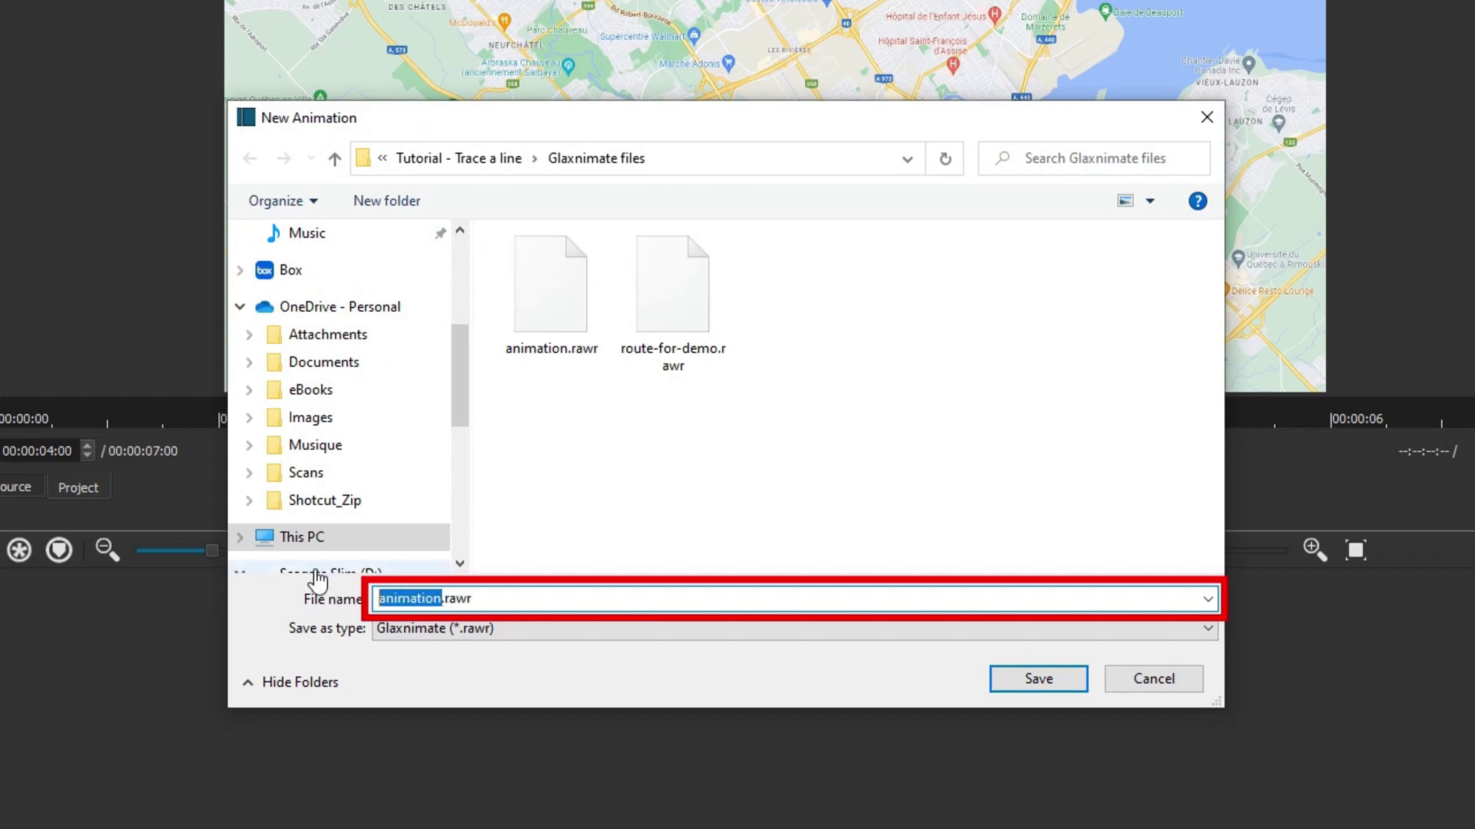
type("map-path")
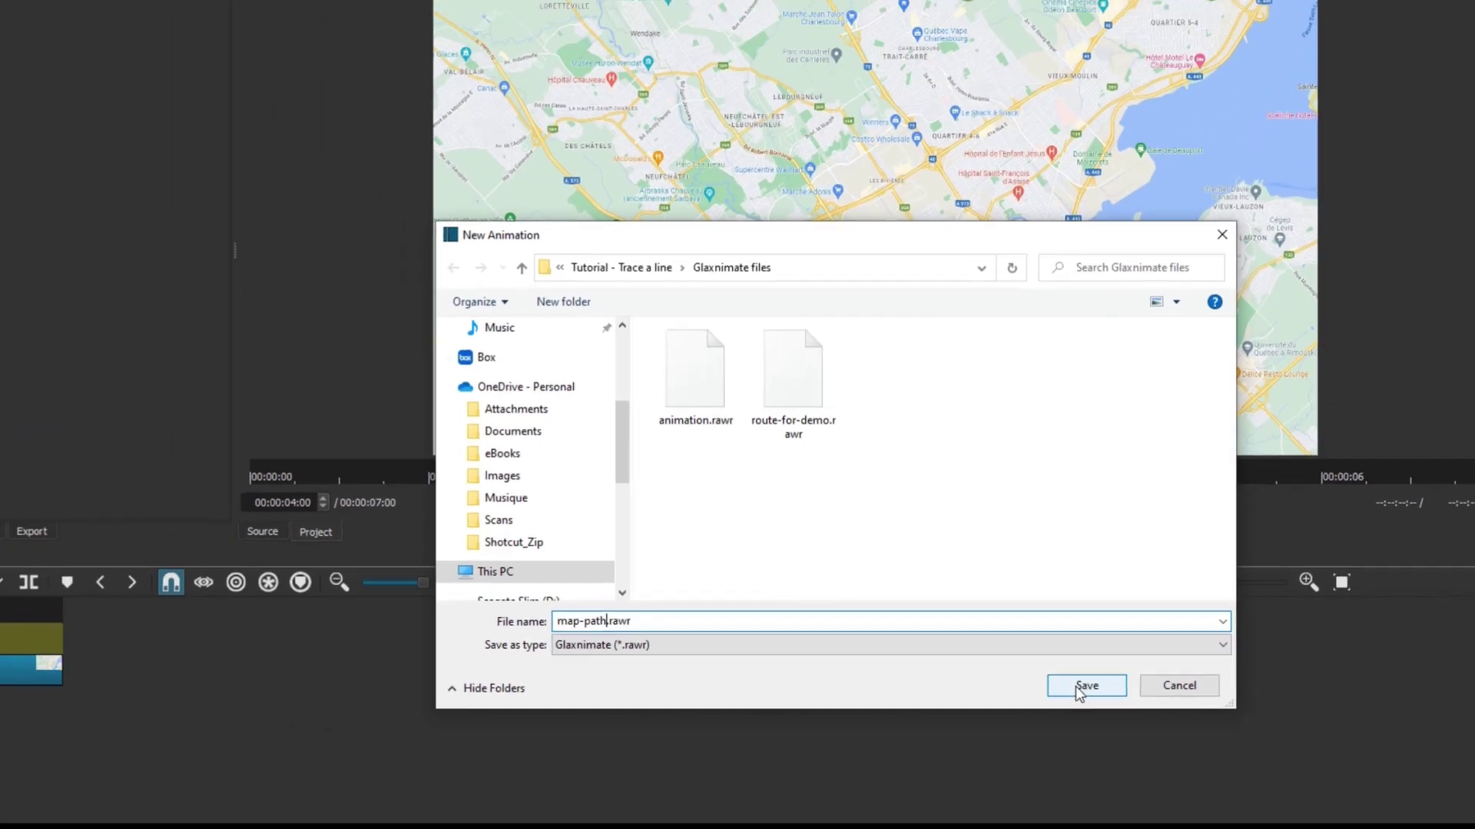
left_click(1030, 680)
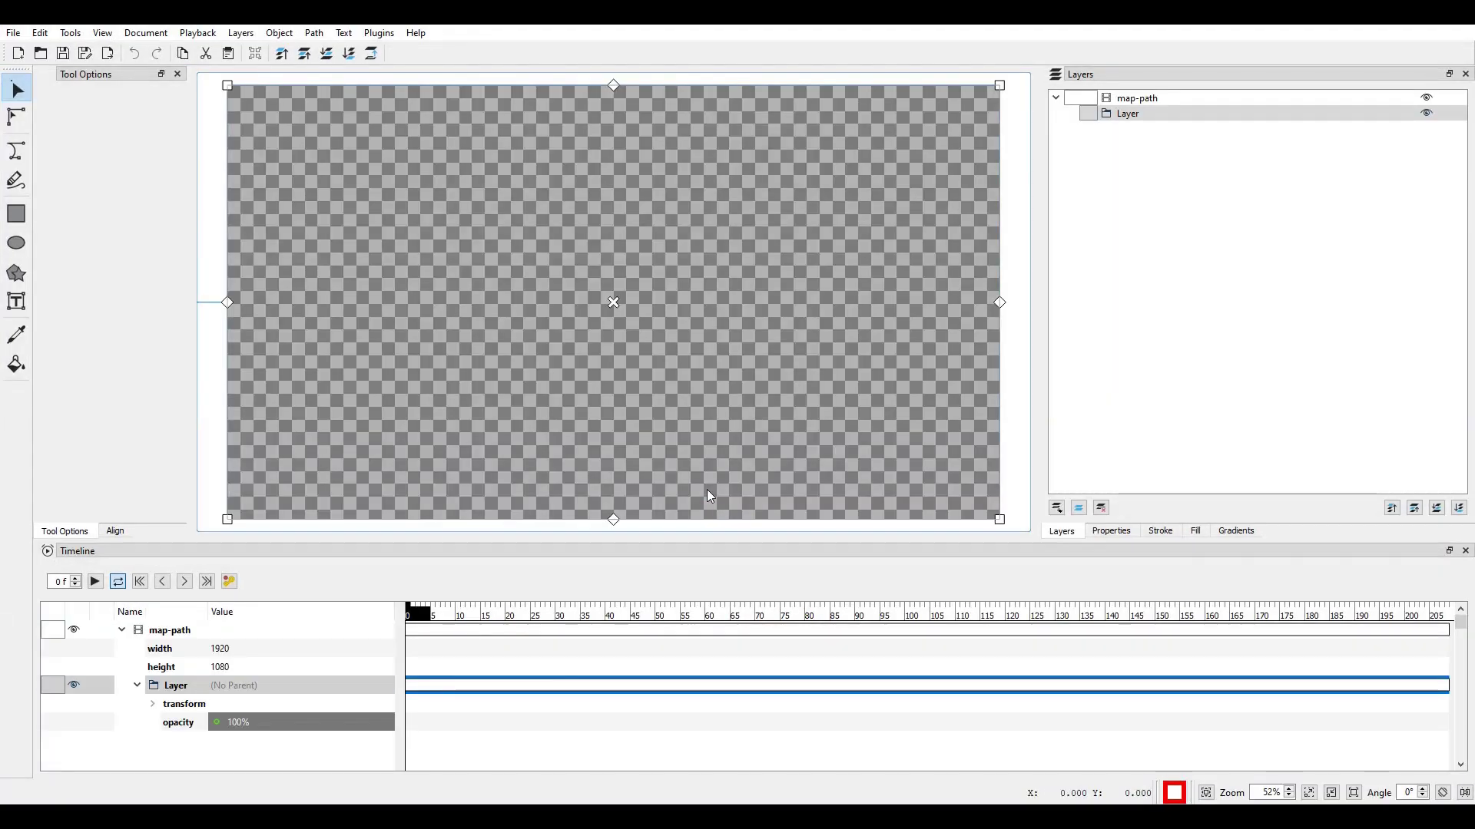
- Save the blank animation in Glaxnimate, switch to Shotcut and place map-path.rawr at the start of track V2
left_click(707, 490)
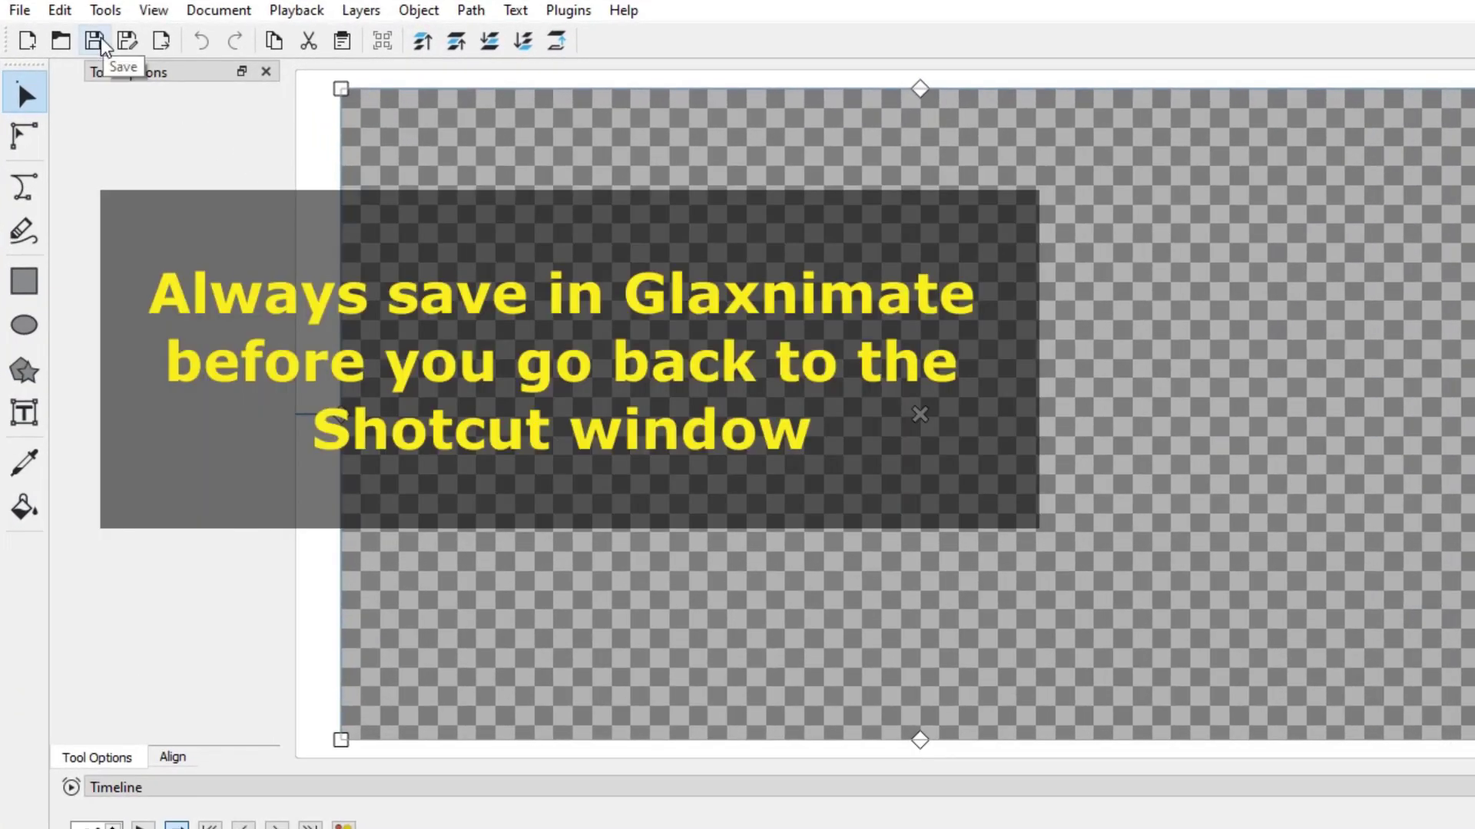
left_click(101, 42)
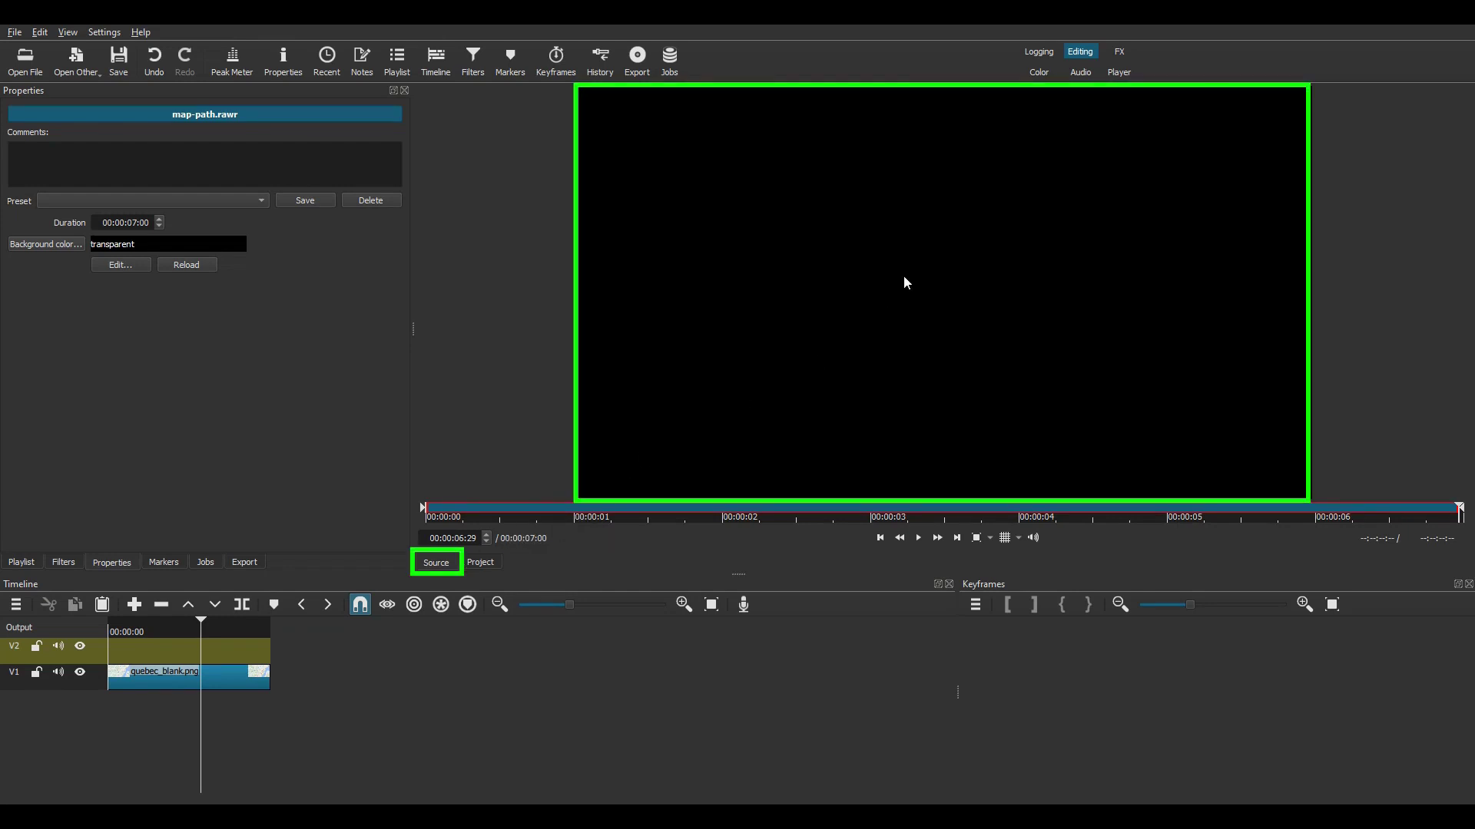
left_click_drag(949, 253, 133, 632)
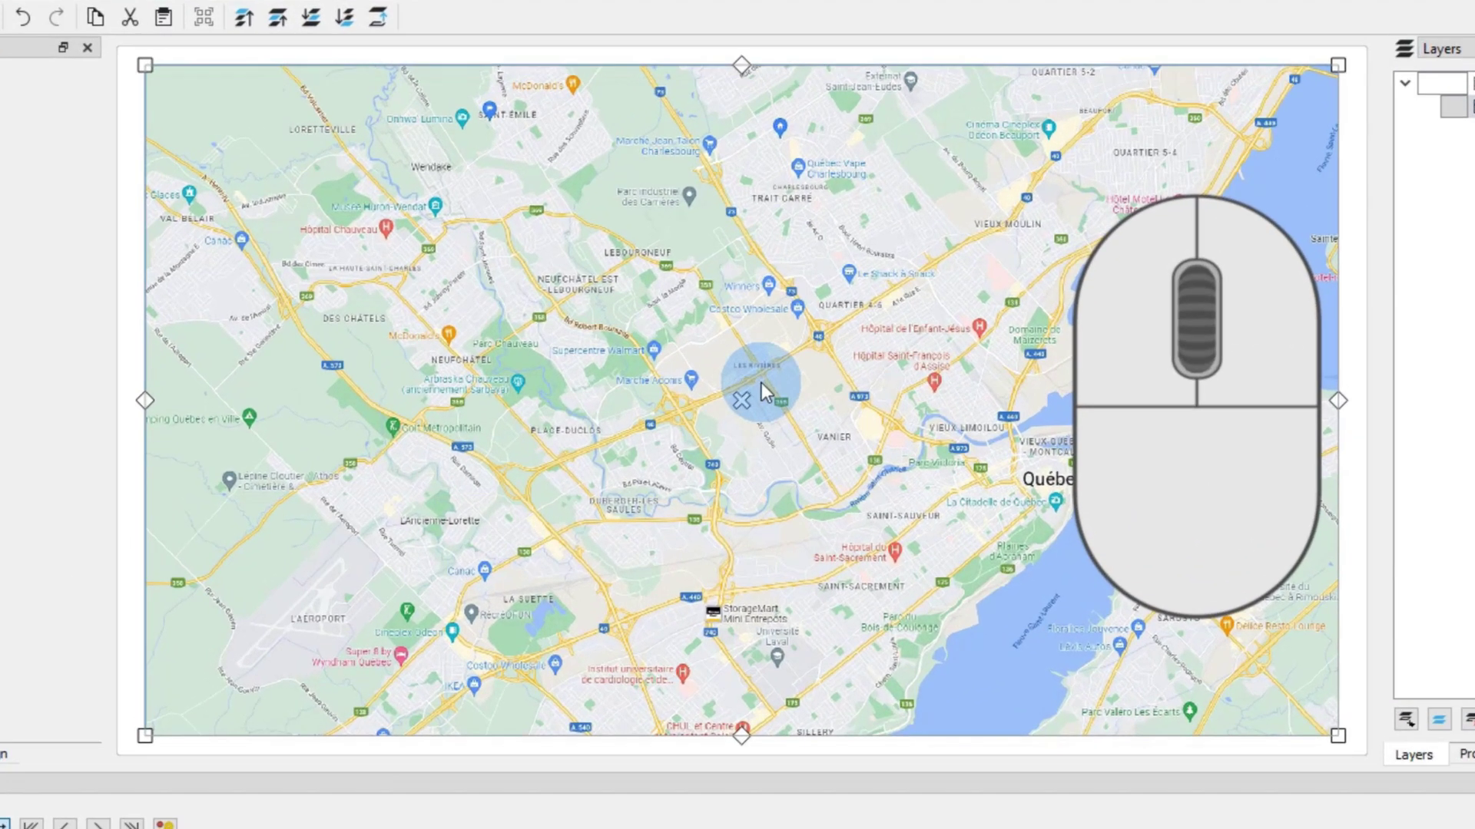
scroll(762, 384, "down", 3)
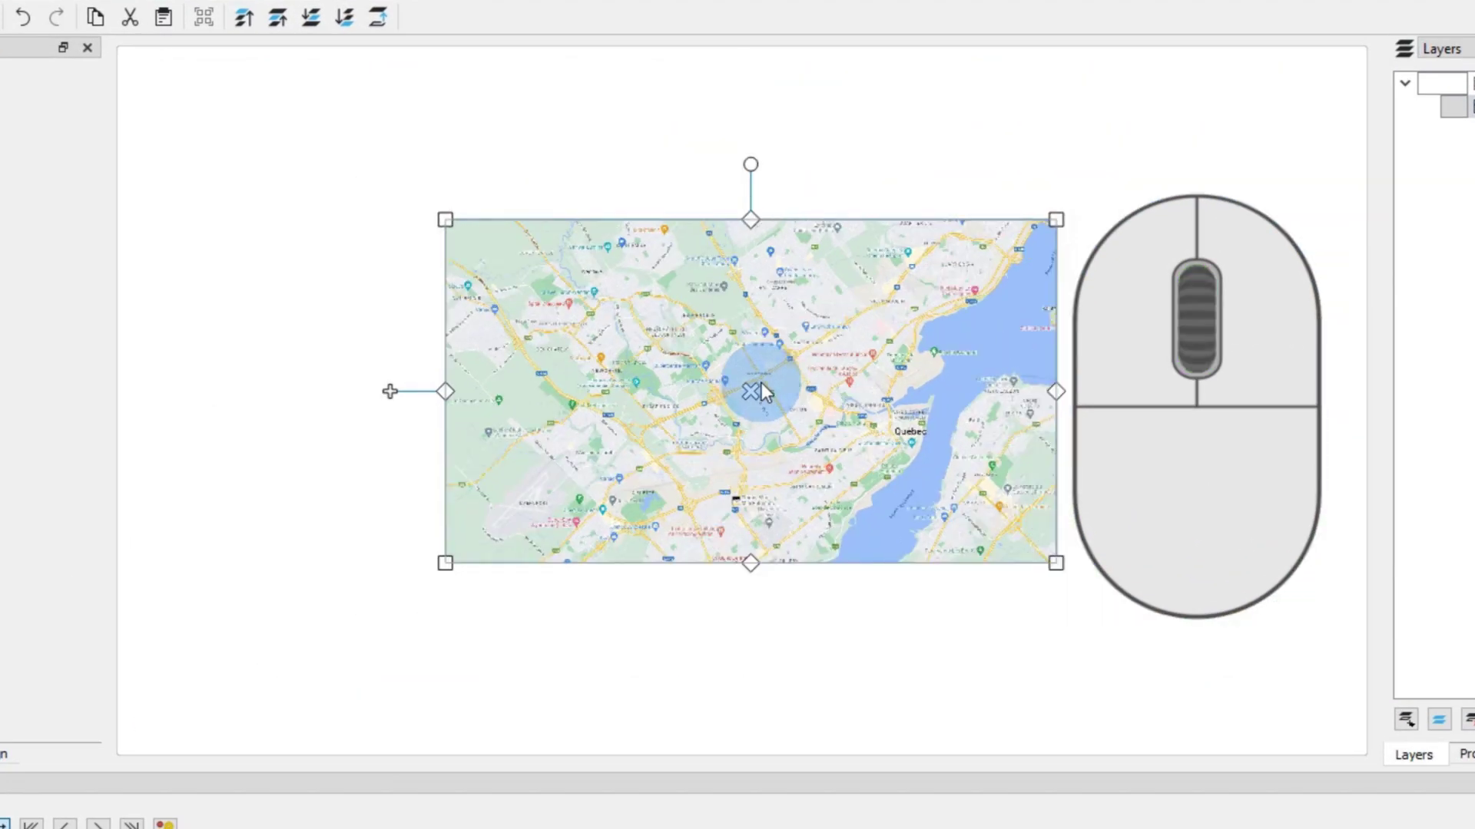
scroll(762, 384, "up", 5)
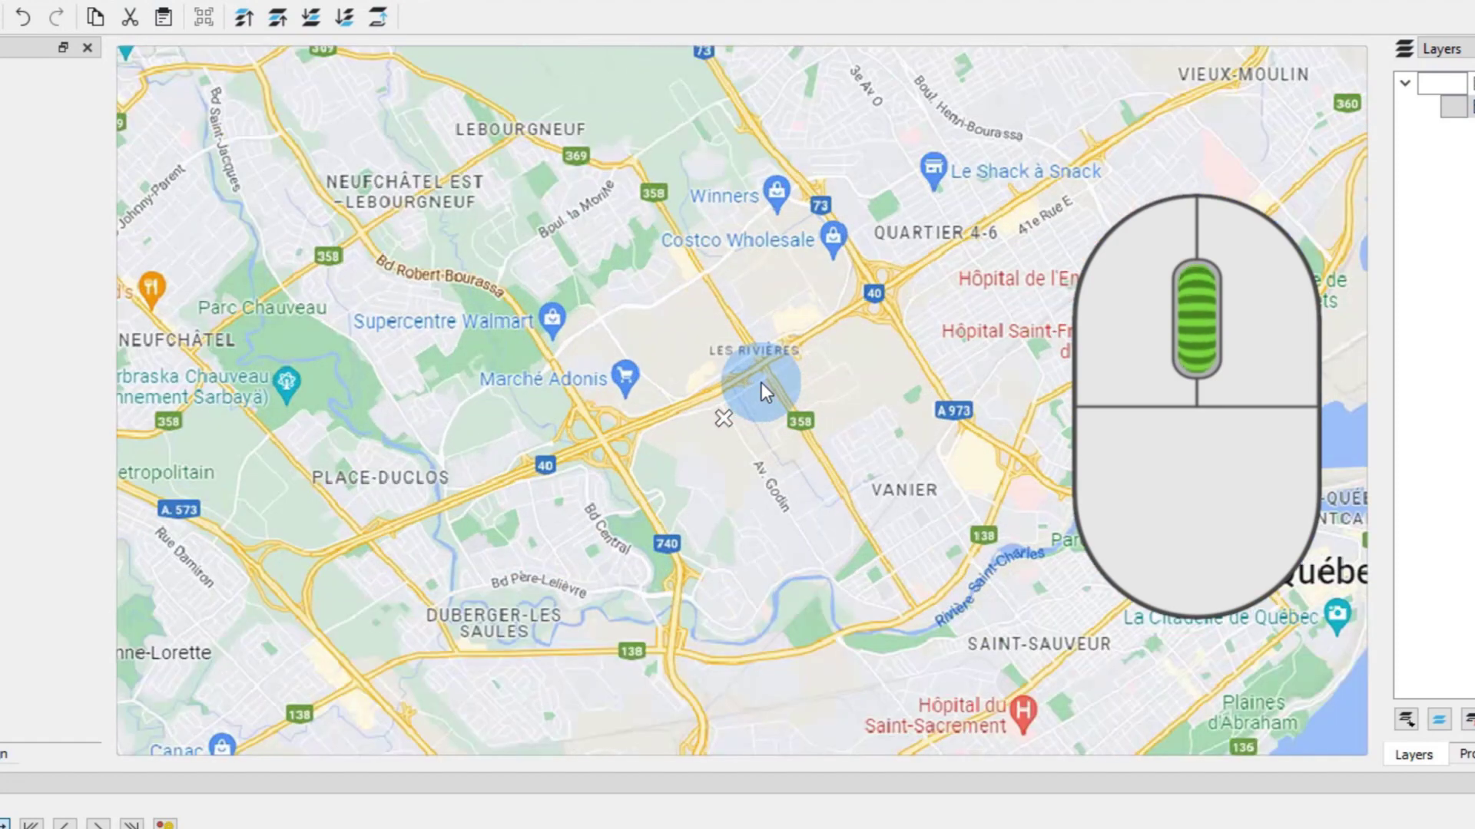
scroll(761, 383, "up", 2)
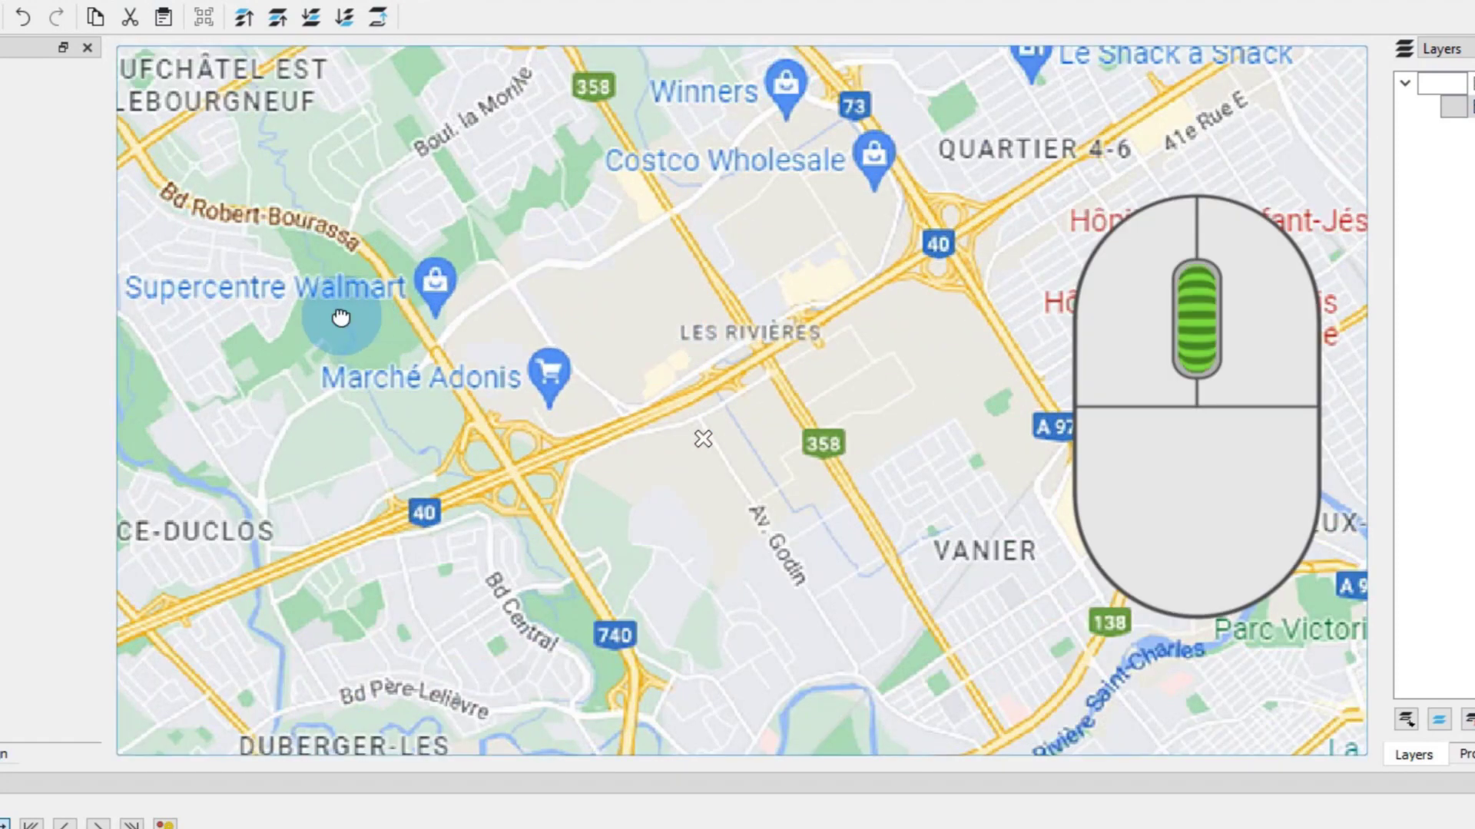
left_click_drag(366, 326, 887, 411)
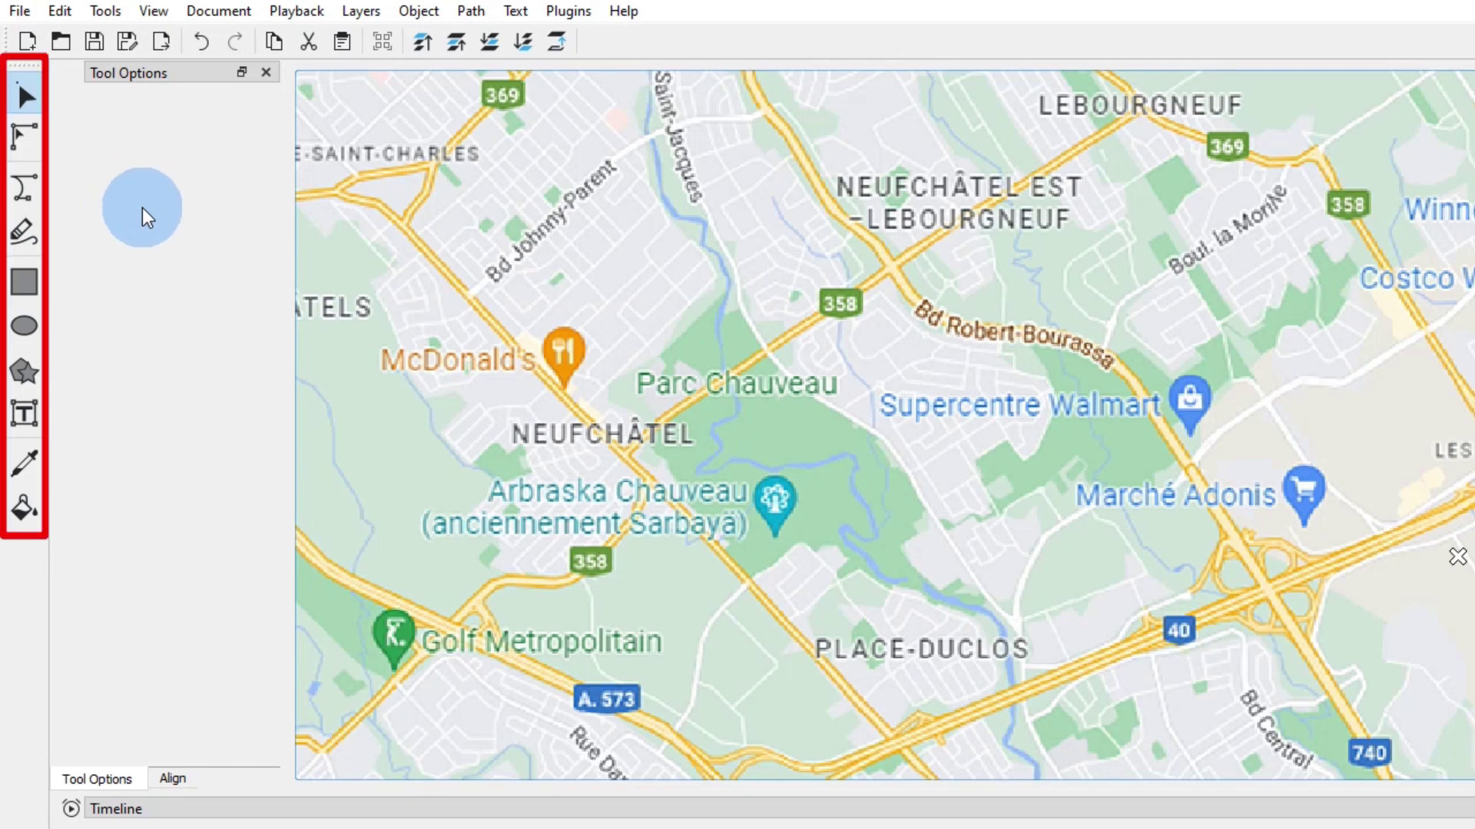
- Hide the Tools toolbar in Glaxnimate and show it again
left_click(154, 11)
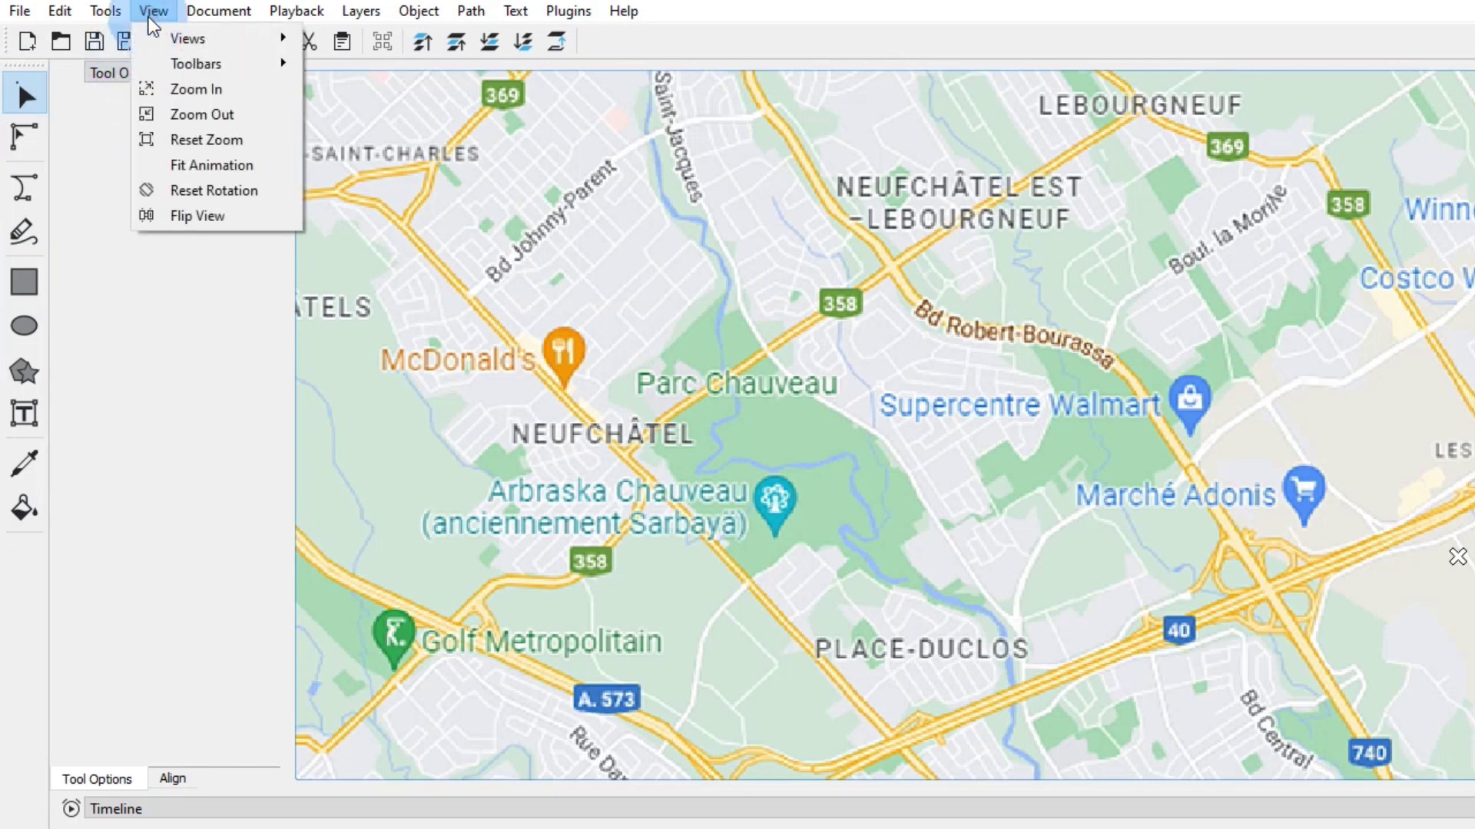
mouse_move(206, 70)
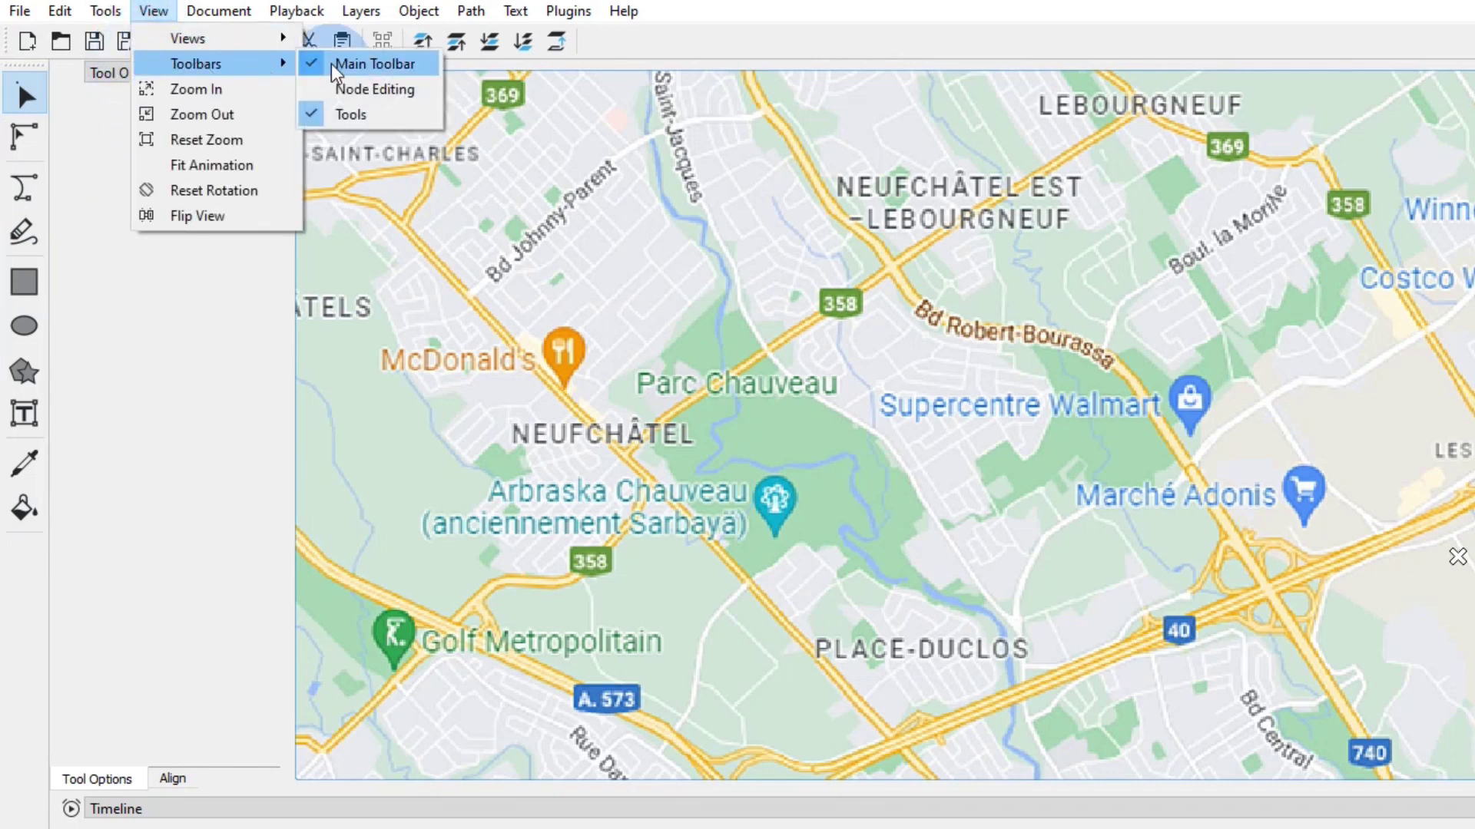
left_click(416, 115)
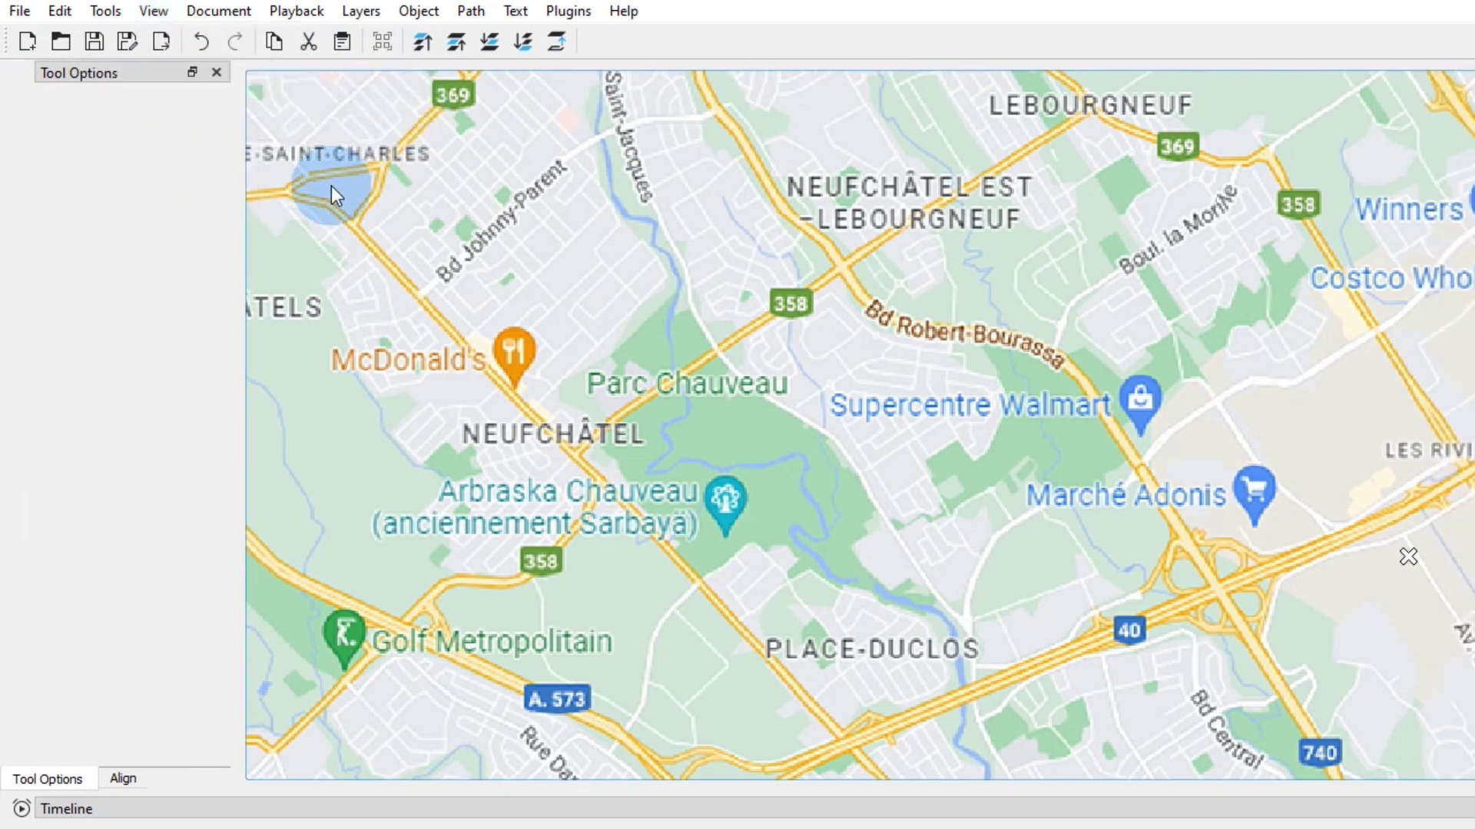
left_click(154, 11)
mouse_move(179, 67)
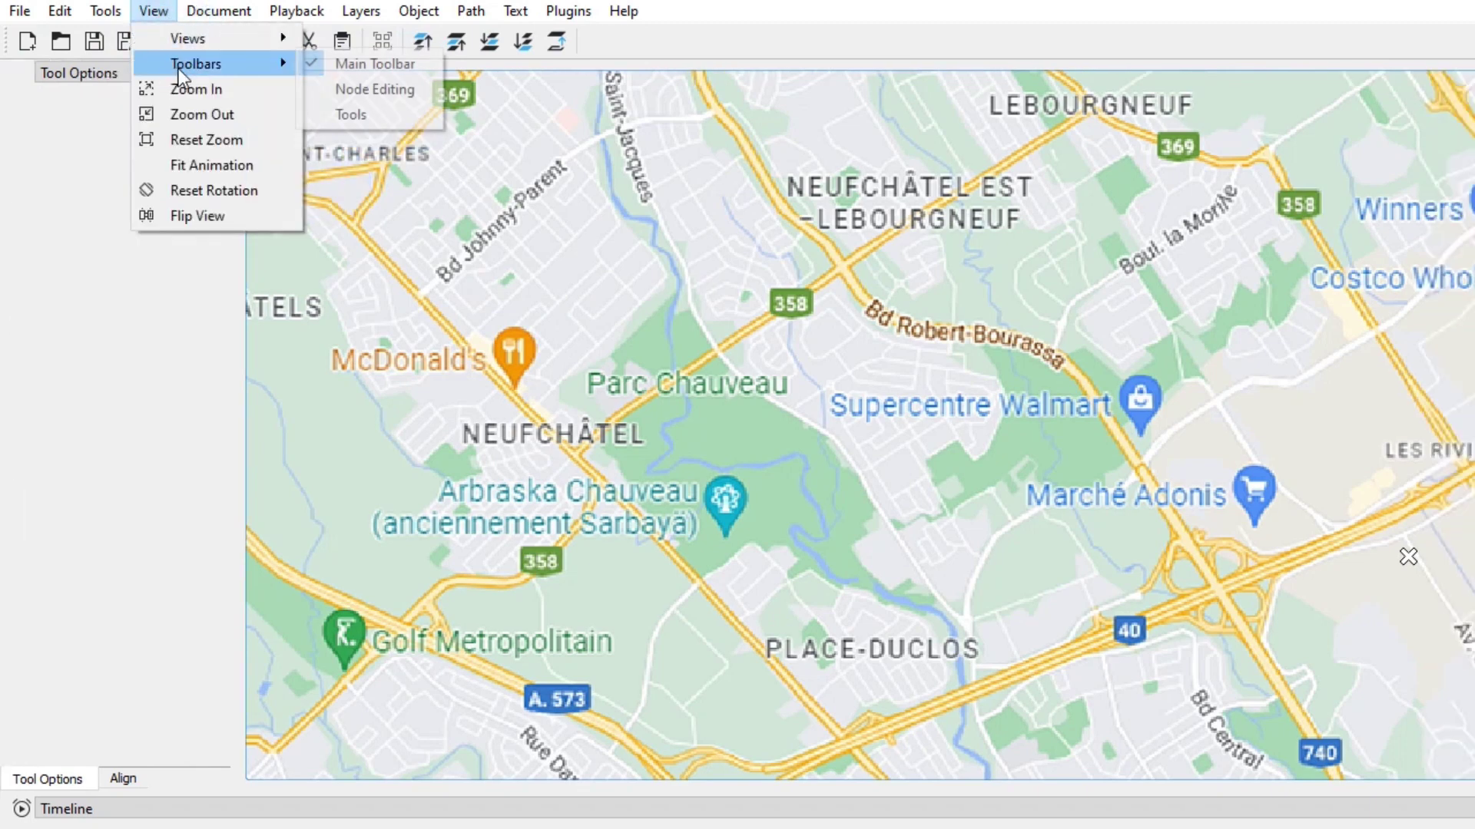
left_click(394, 110)
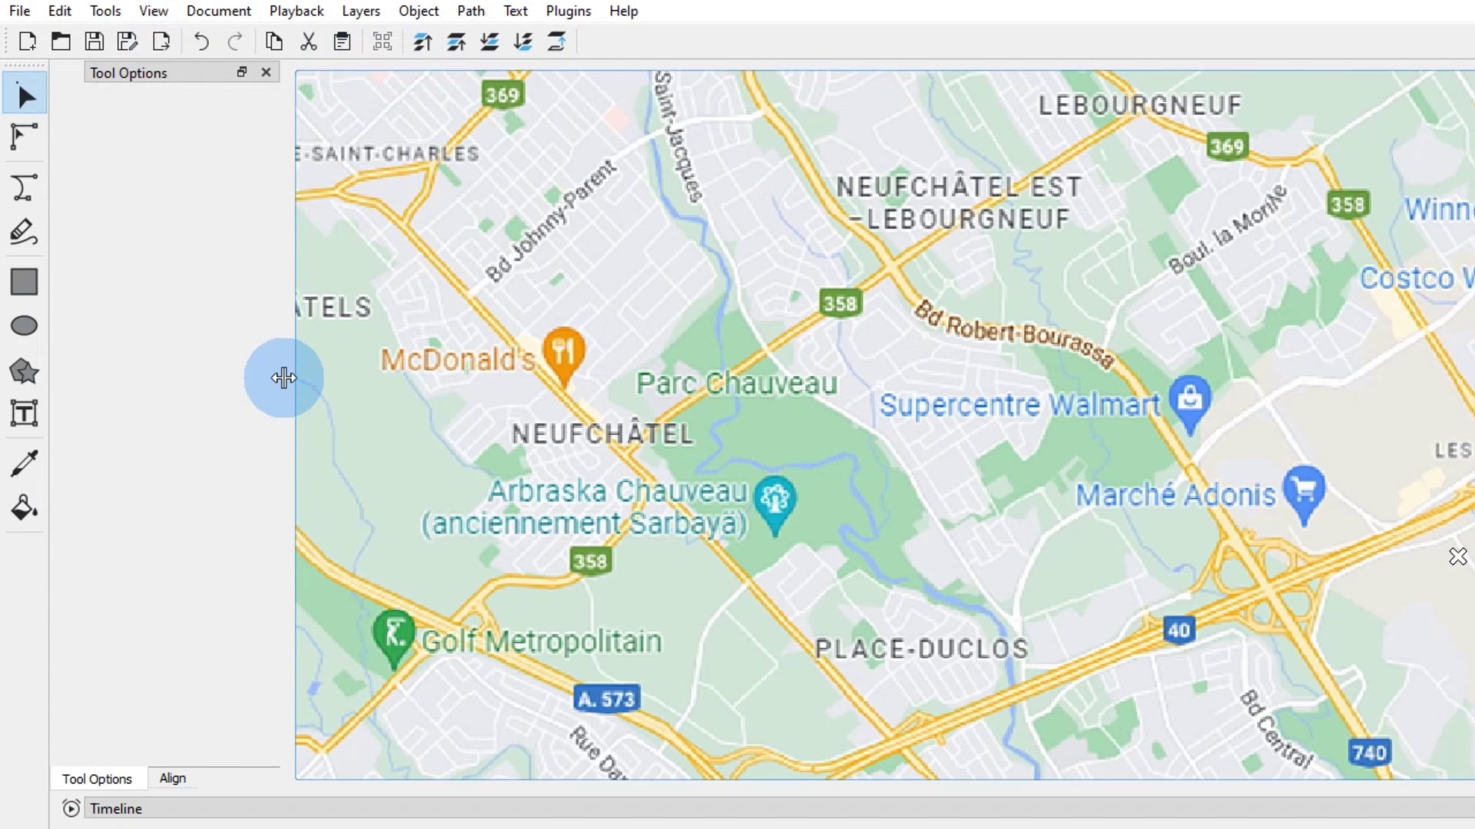
- Try drawing a multi-point path around Parc Chauveau with the Bézier tool, with both Fill and Stroke enabled
left_click(26, 187)
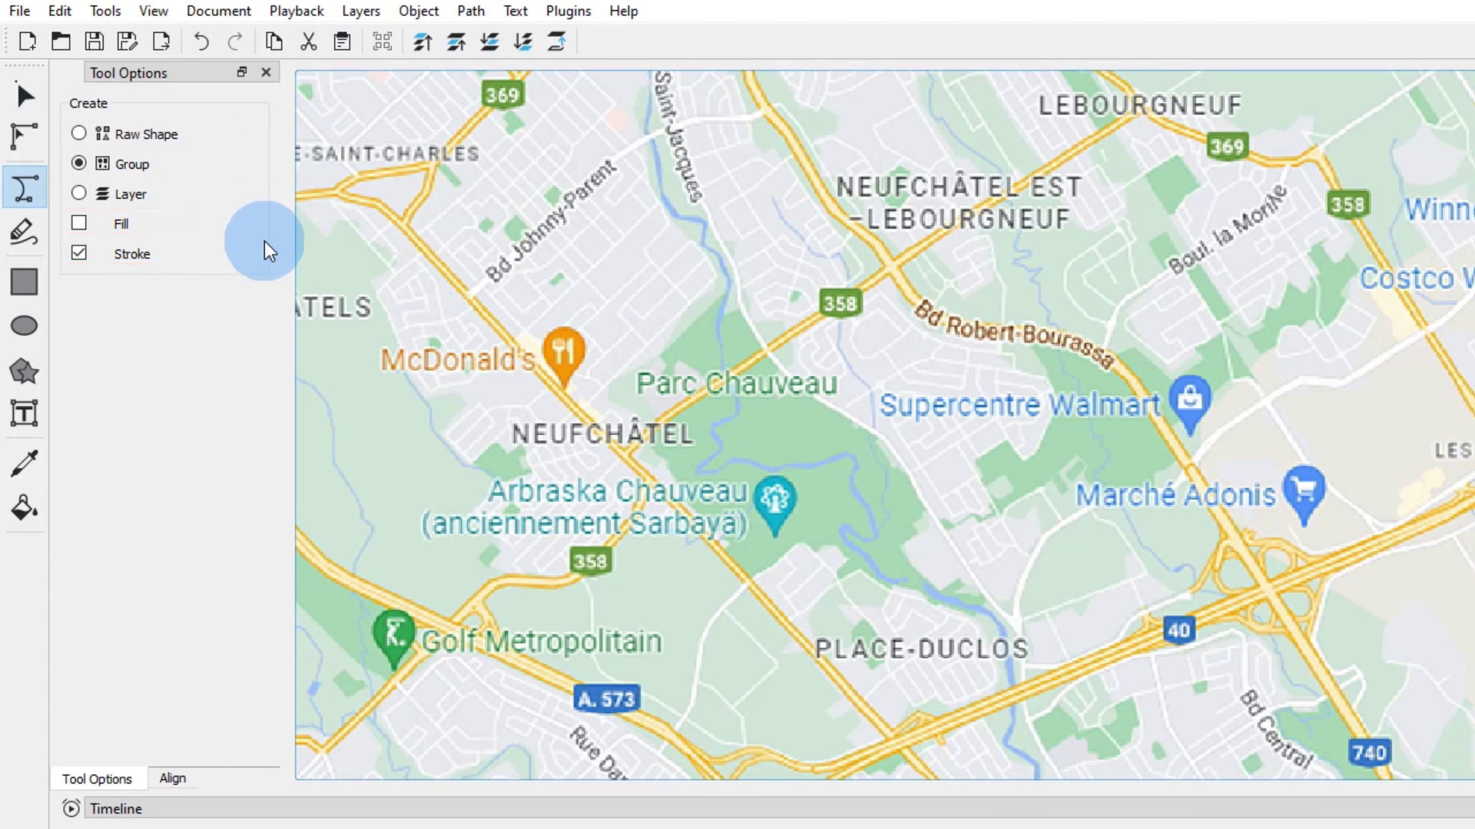
left_click(79, 224)
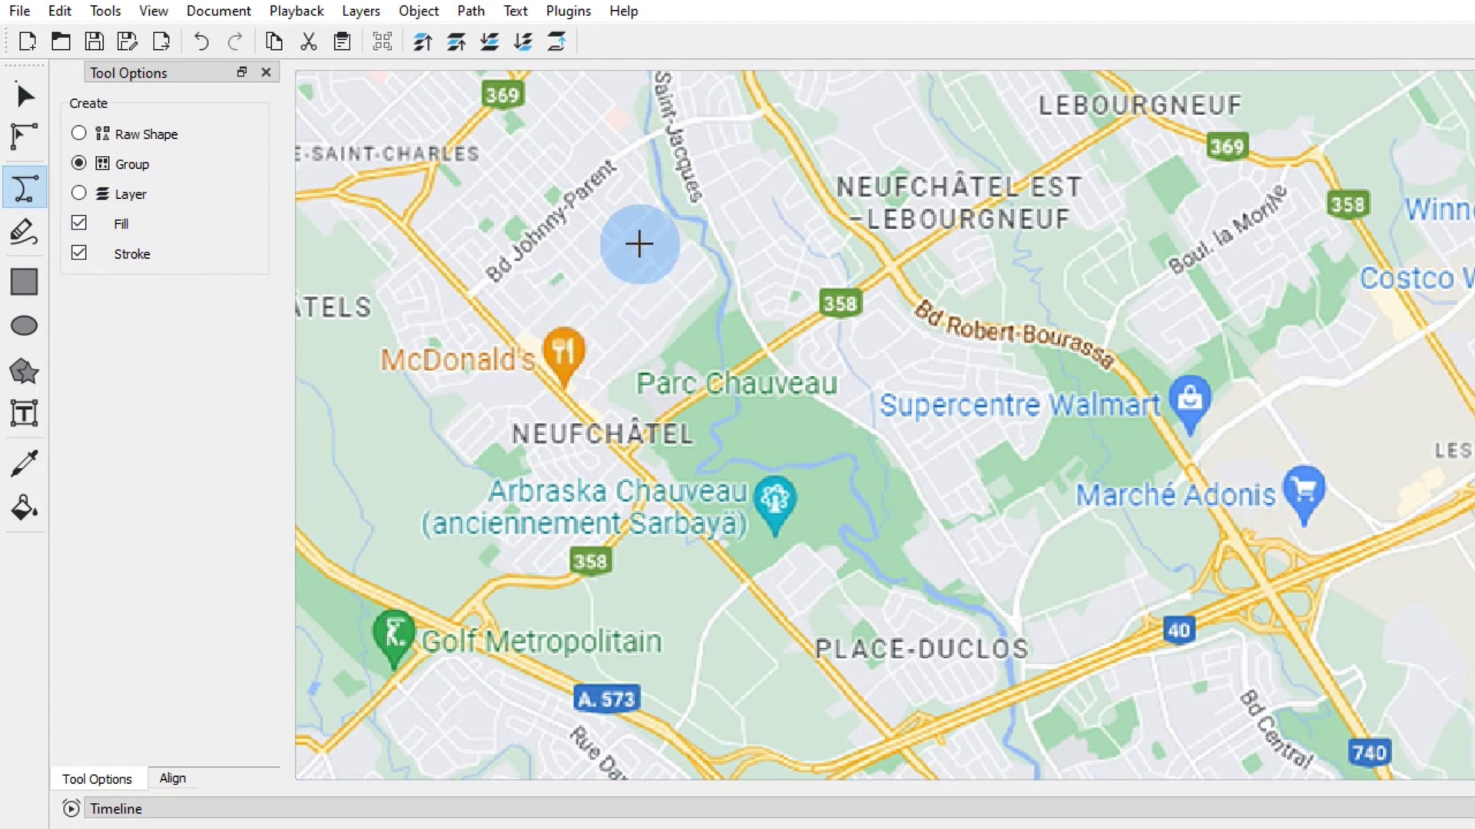
left_click(639, 244)
left_click(672, 470)
left_click(745, 443)
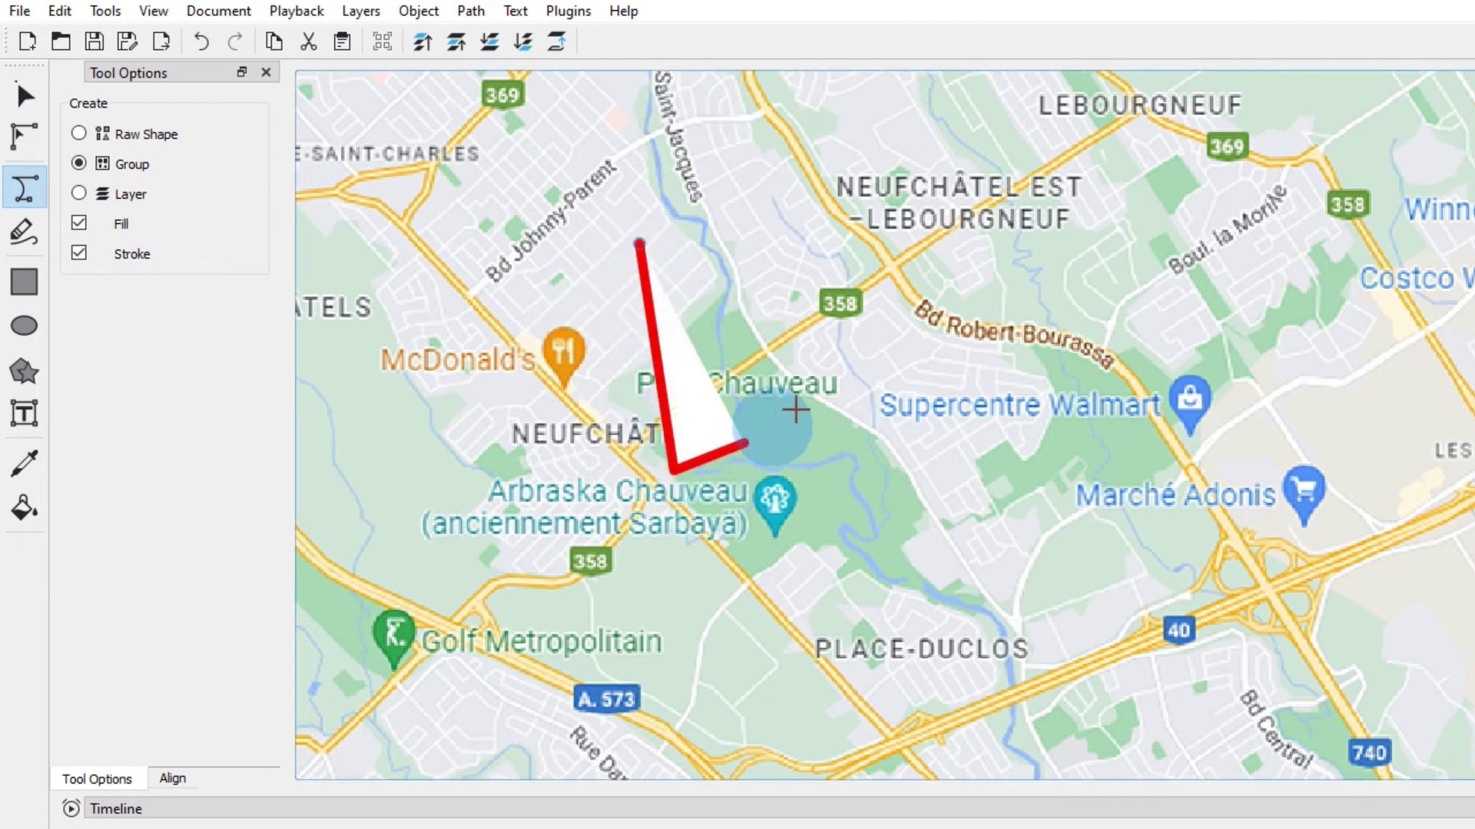
left_click(966, 327)
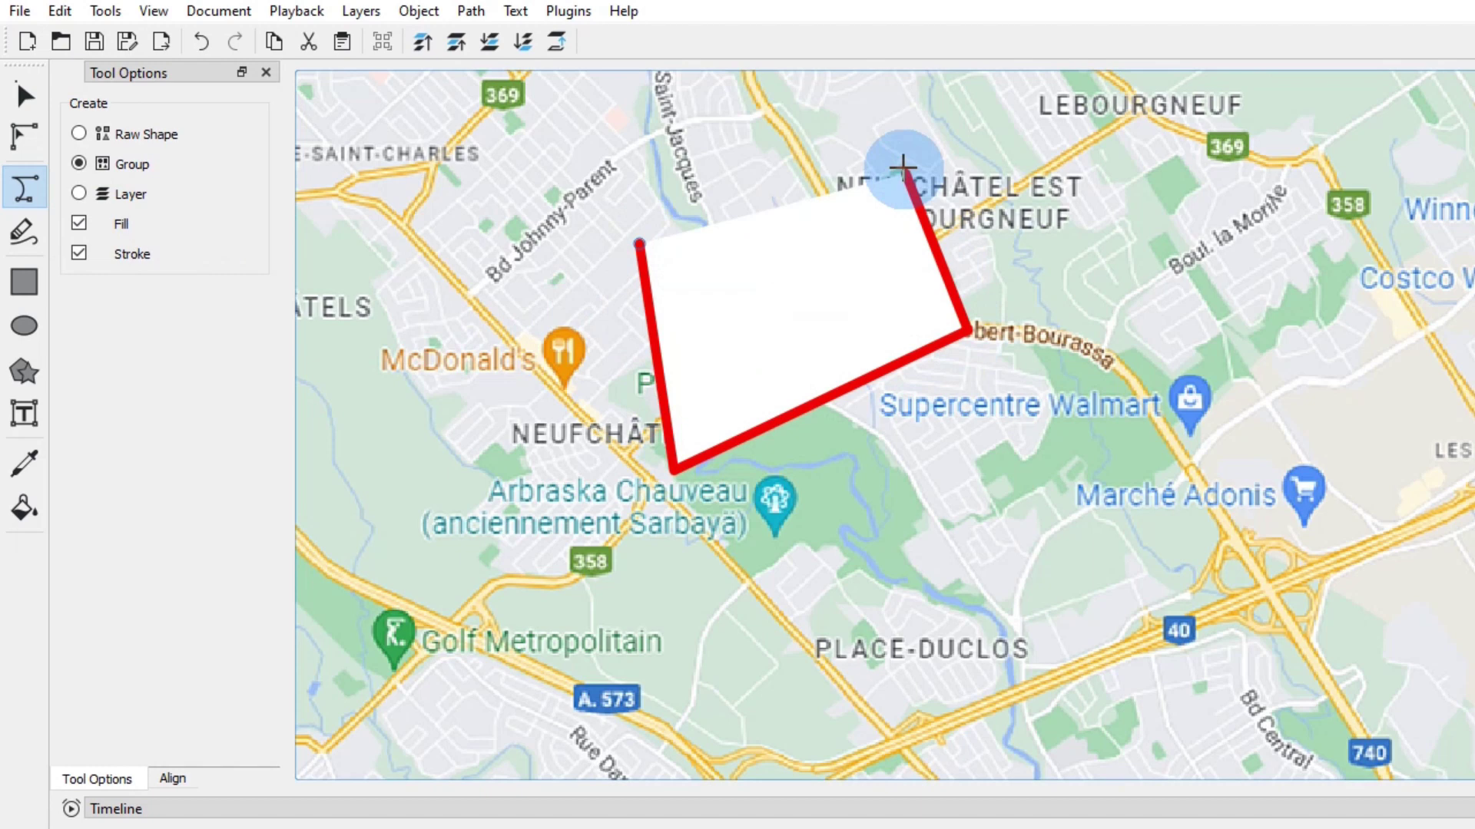
left_click(896, 153)
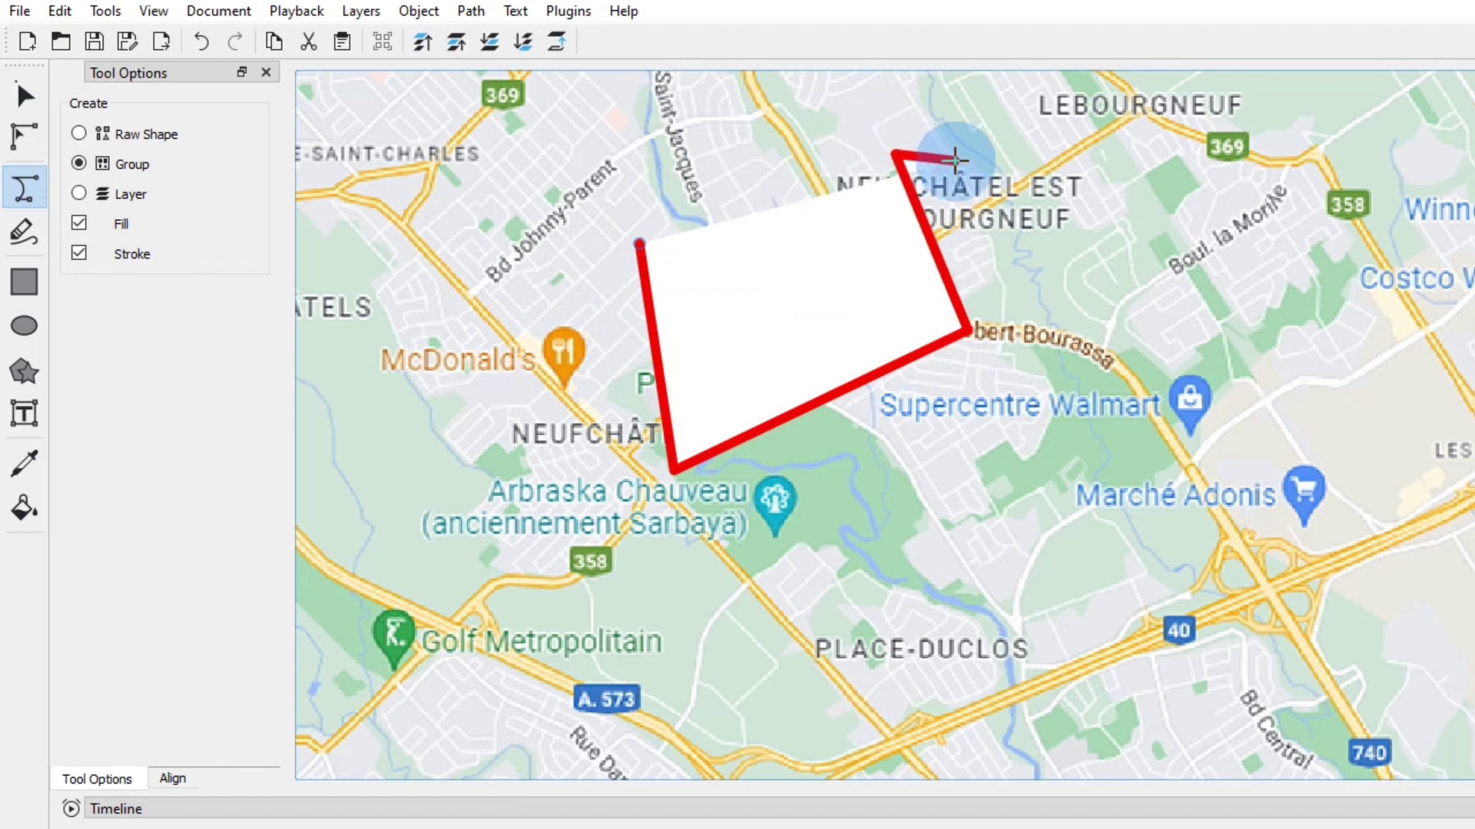
key("Escape")
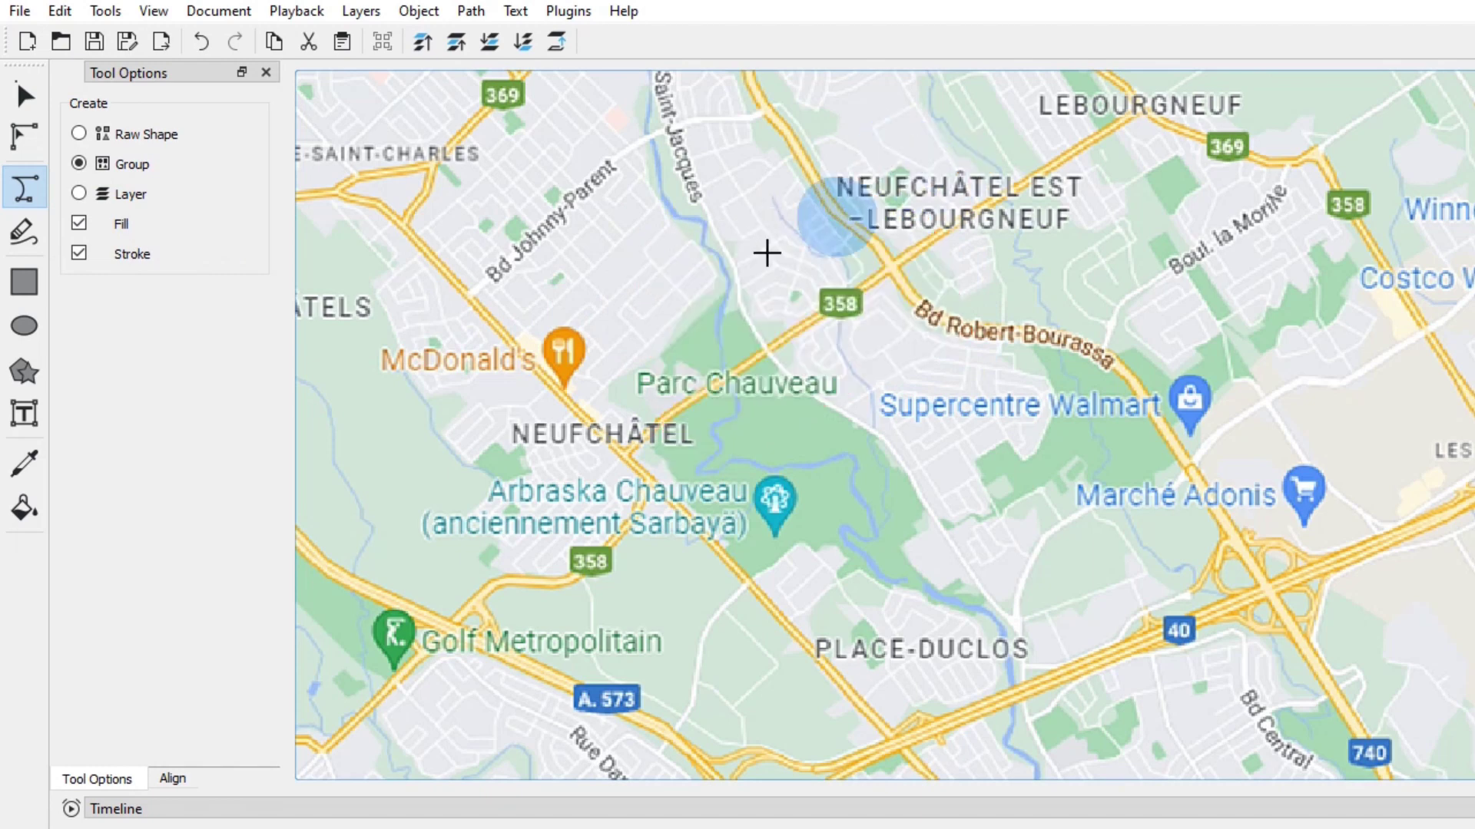
- Disable Fill and draw a stroke-only test path with straight segments near Parc Chauveau
left_click(80, 225)
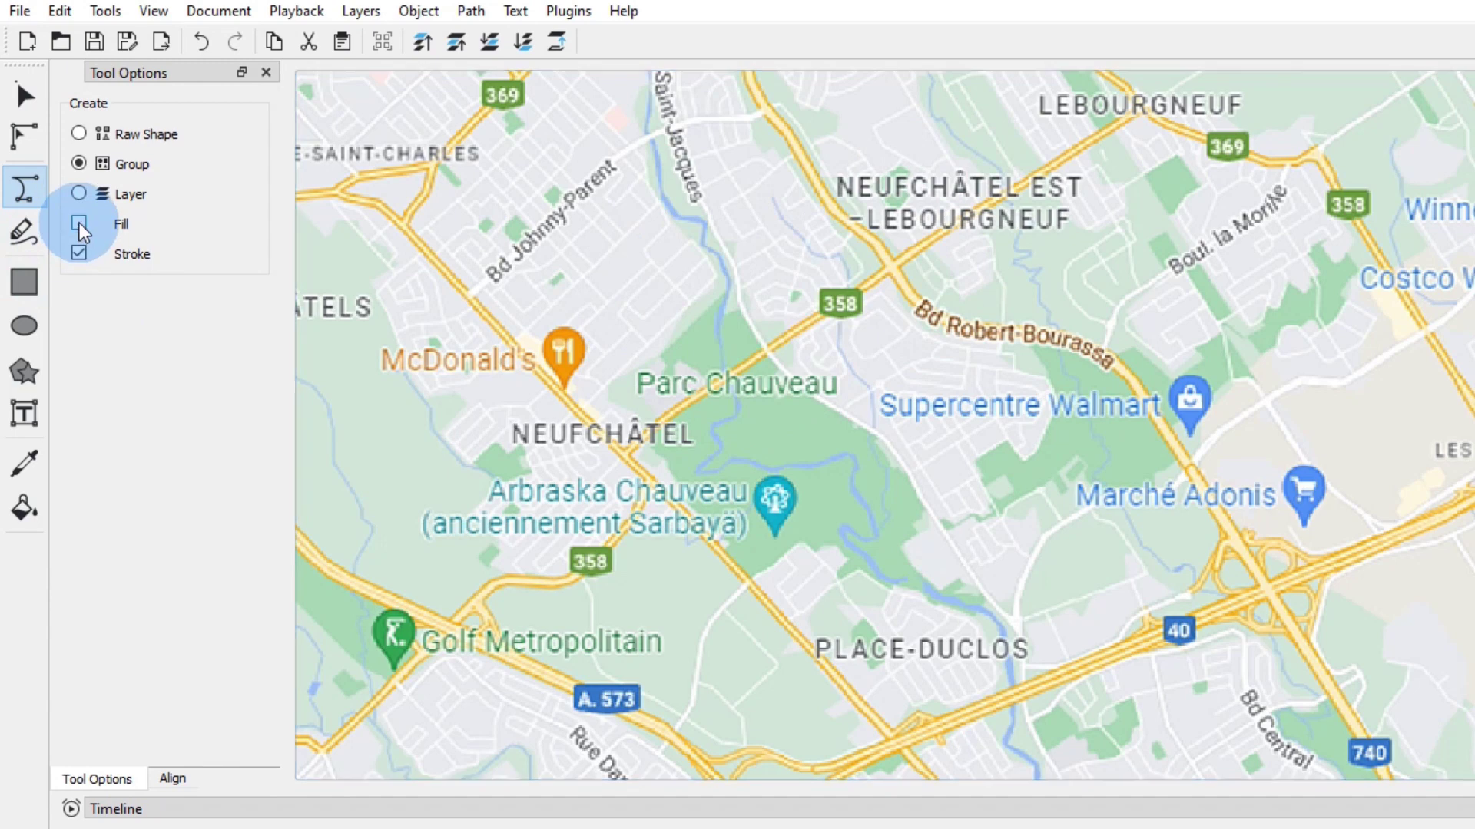
left_click(693, 381)
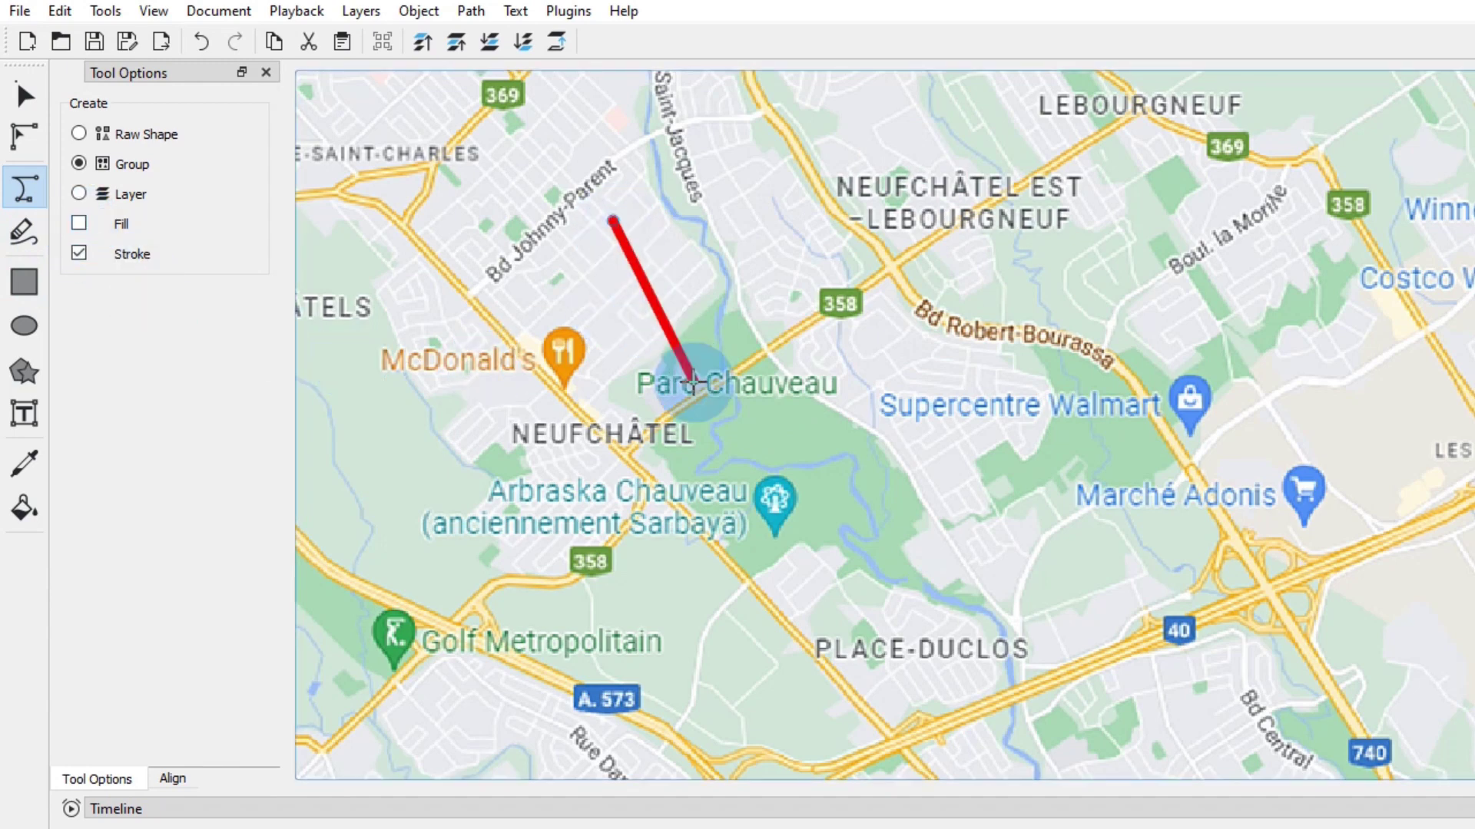
left_click(825, 238)
left_click(704, 133)
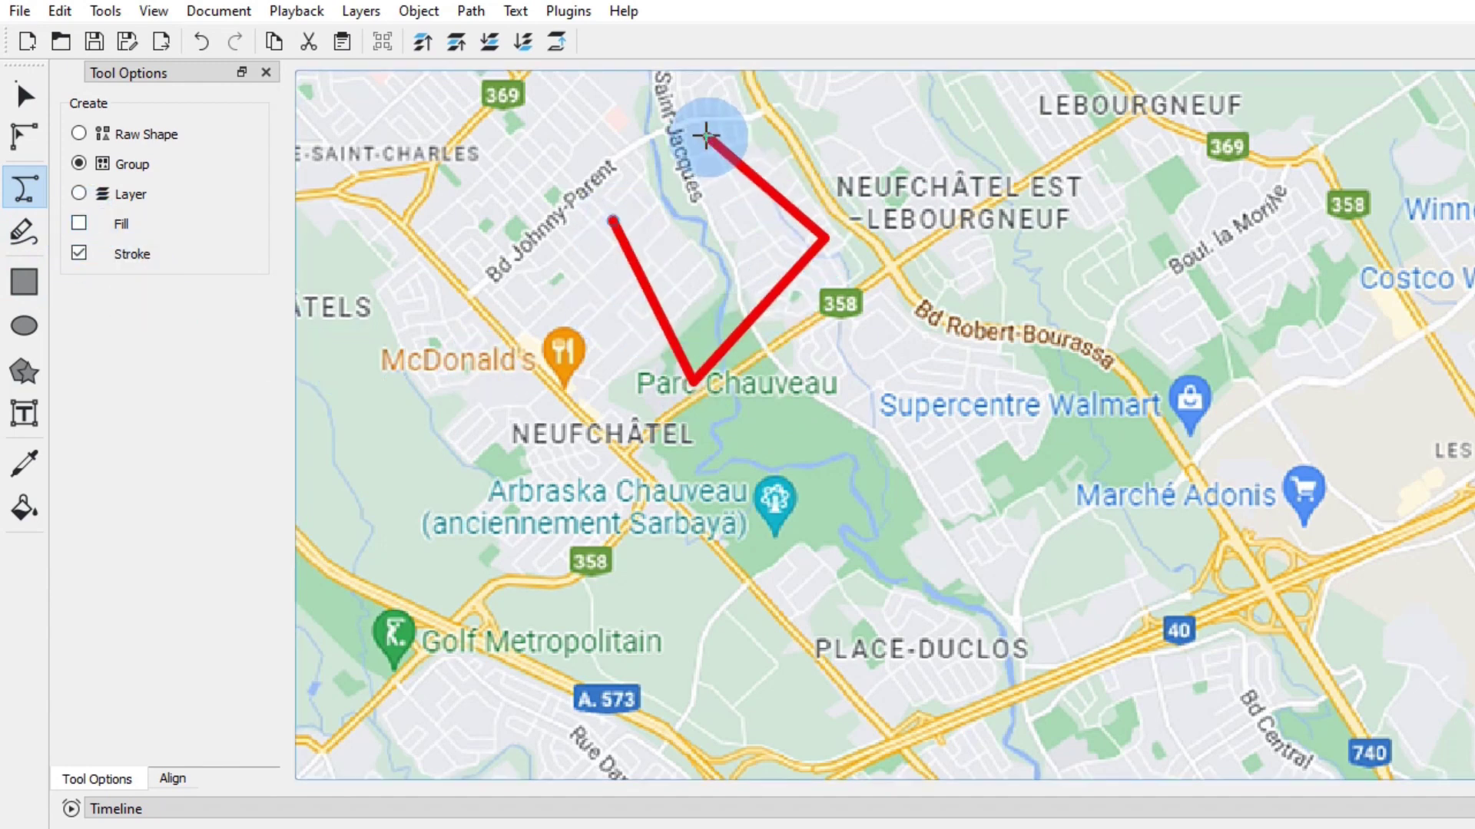
left_click(698, 373)
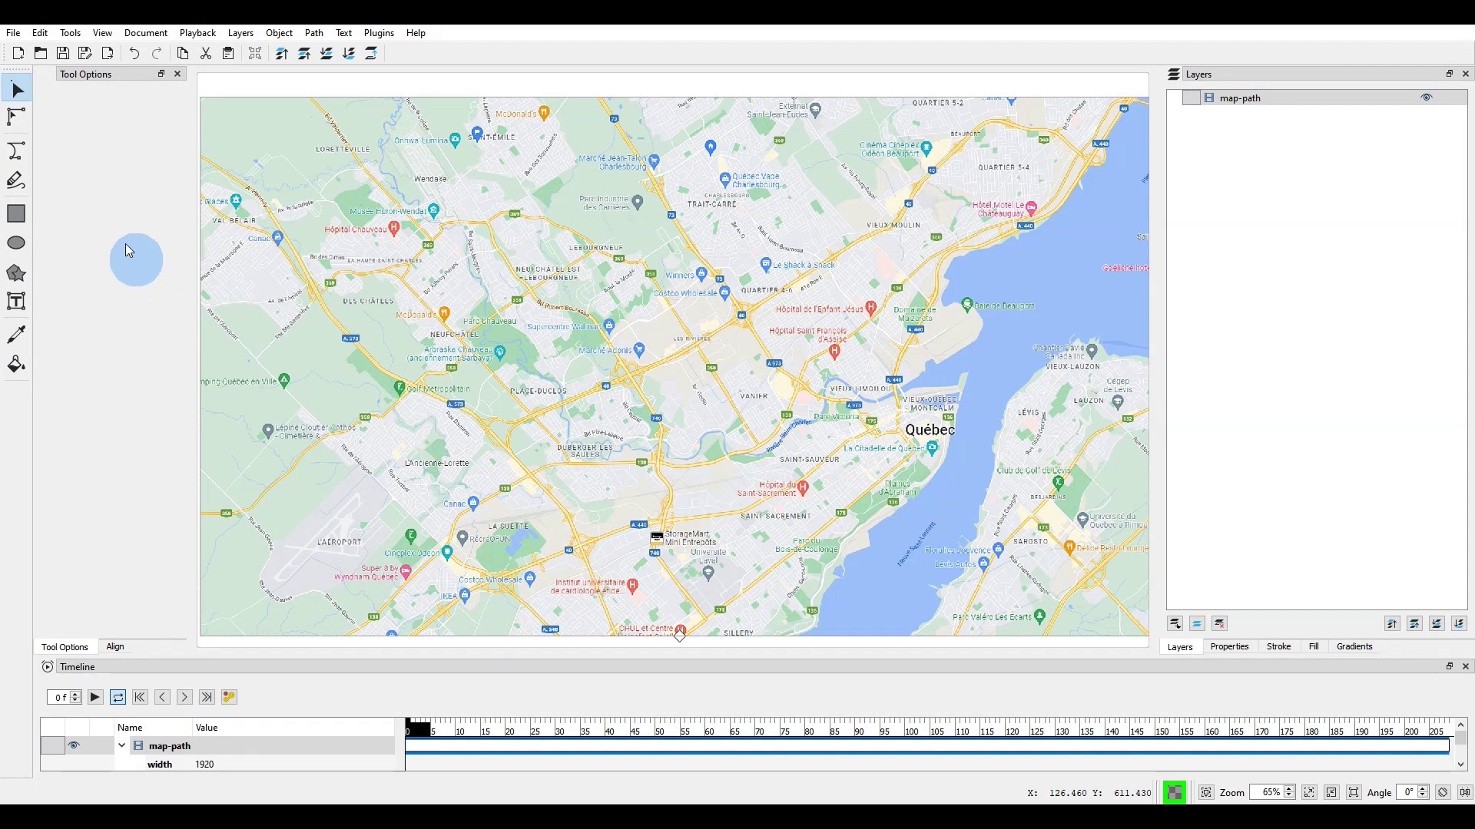
- Draw a stroke-only zigzag test path with four points and straight segments around Marché Adonis using the Bézier tool
left_click(17, 153)
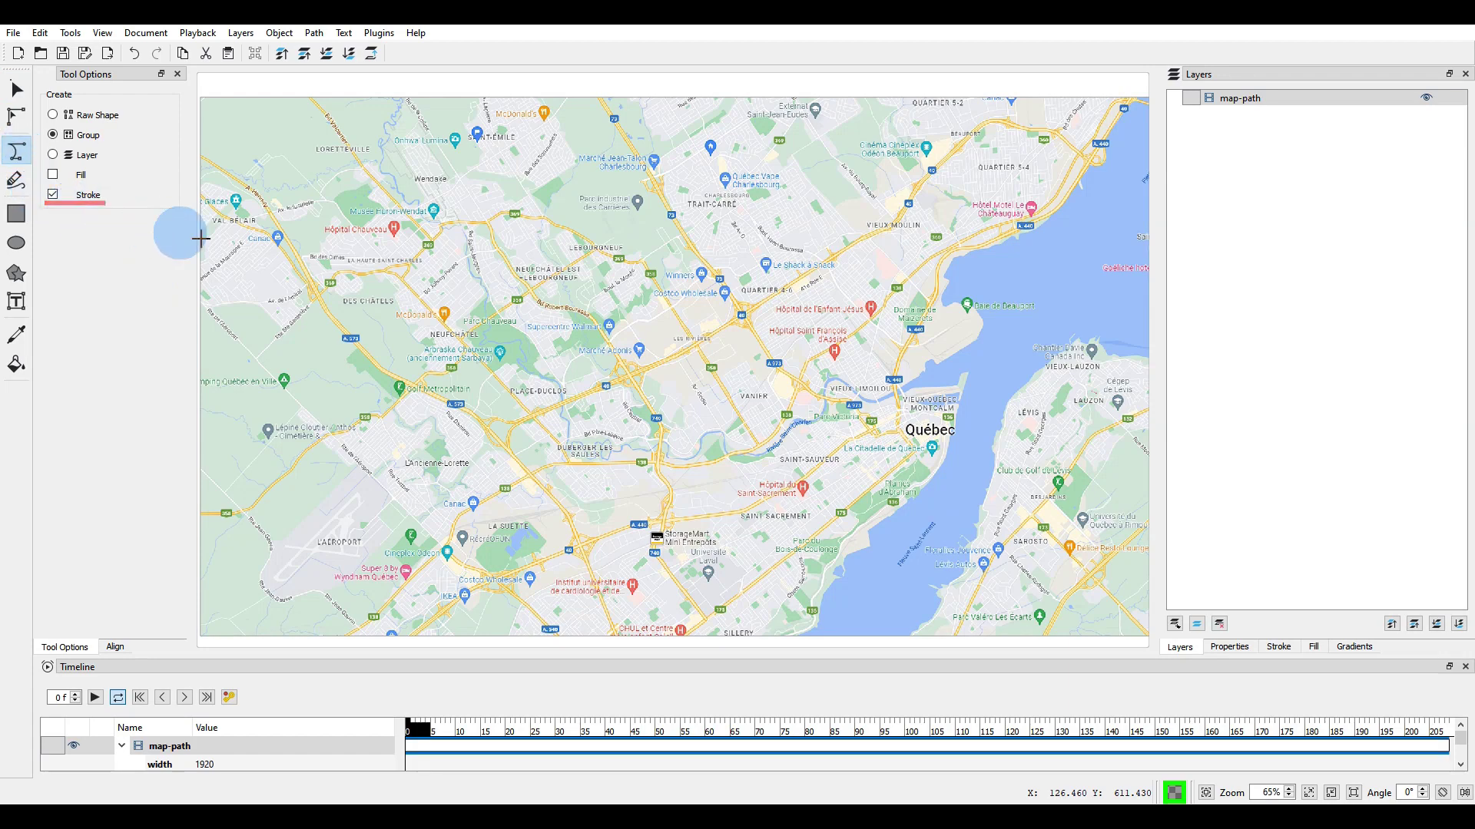
scroll(575, 357, "up", 6)
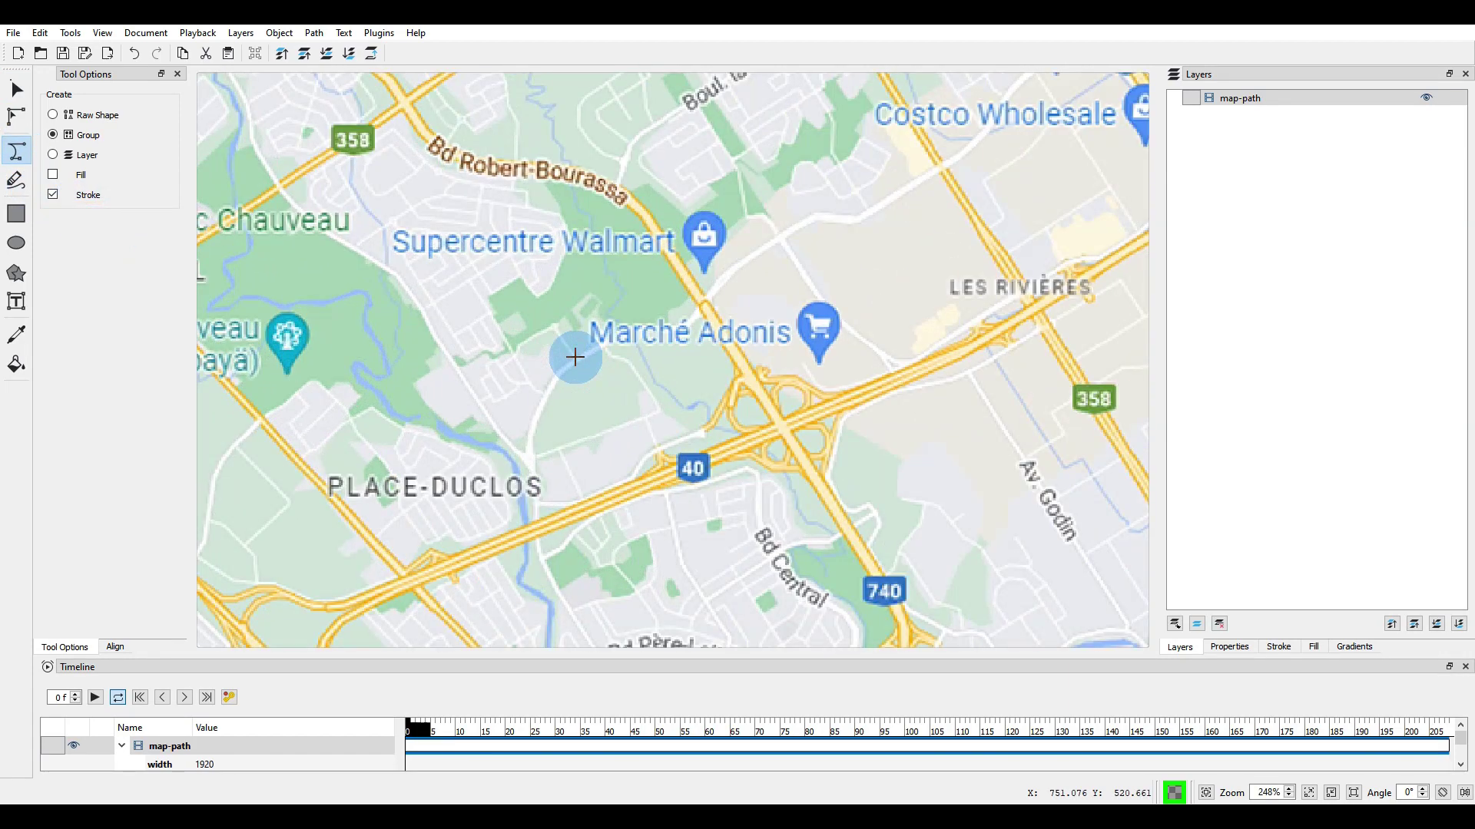
scroll(575, 357, "down", 2)
scroll(470, 421, "up", 3)
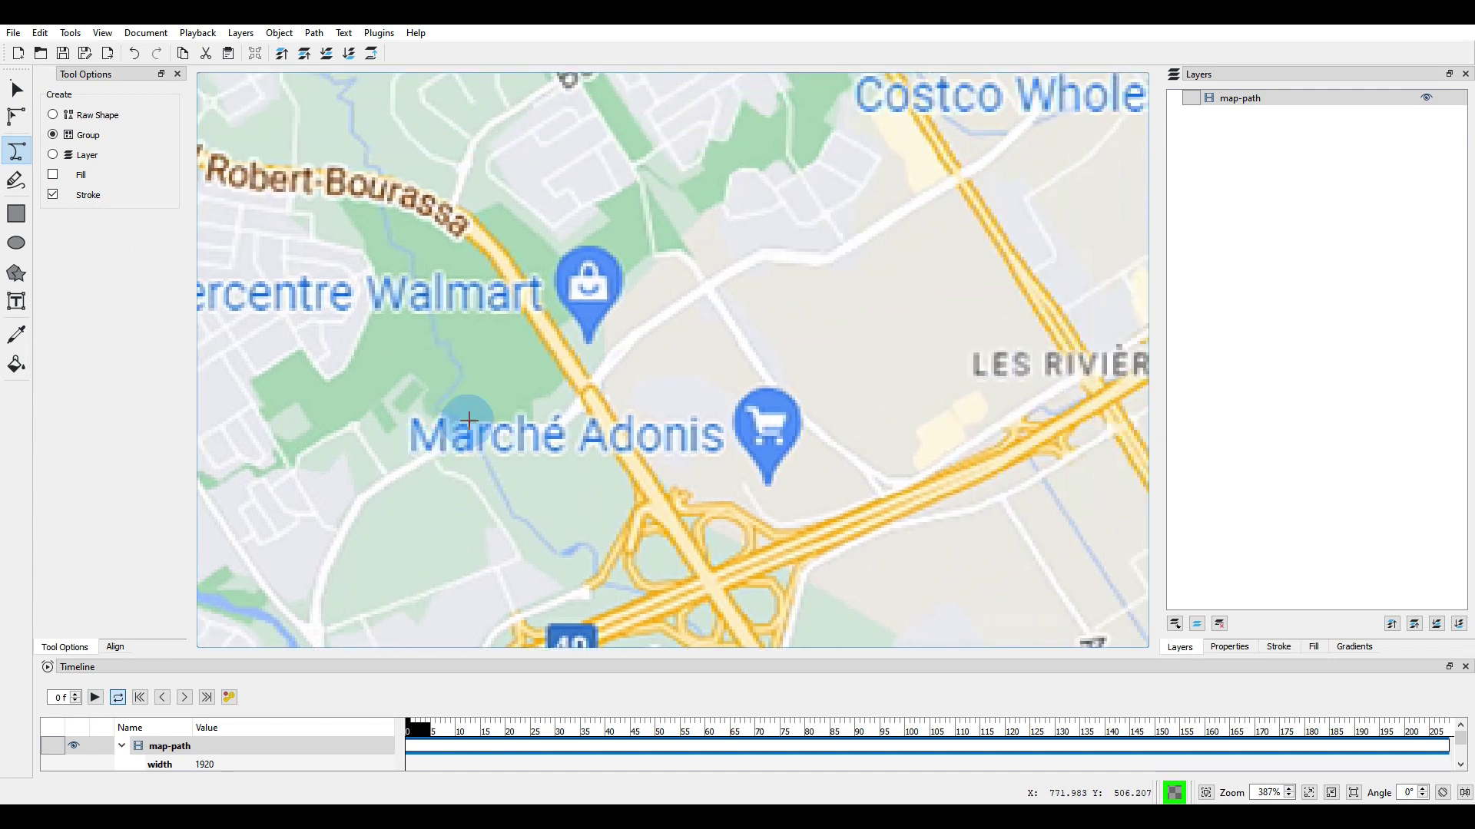
left_click(515, 274)
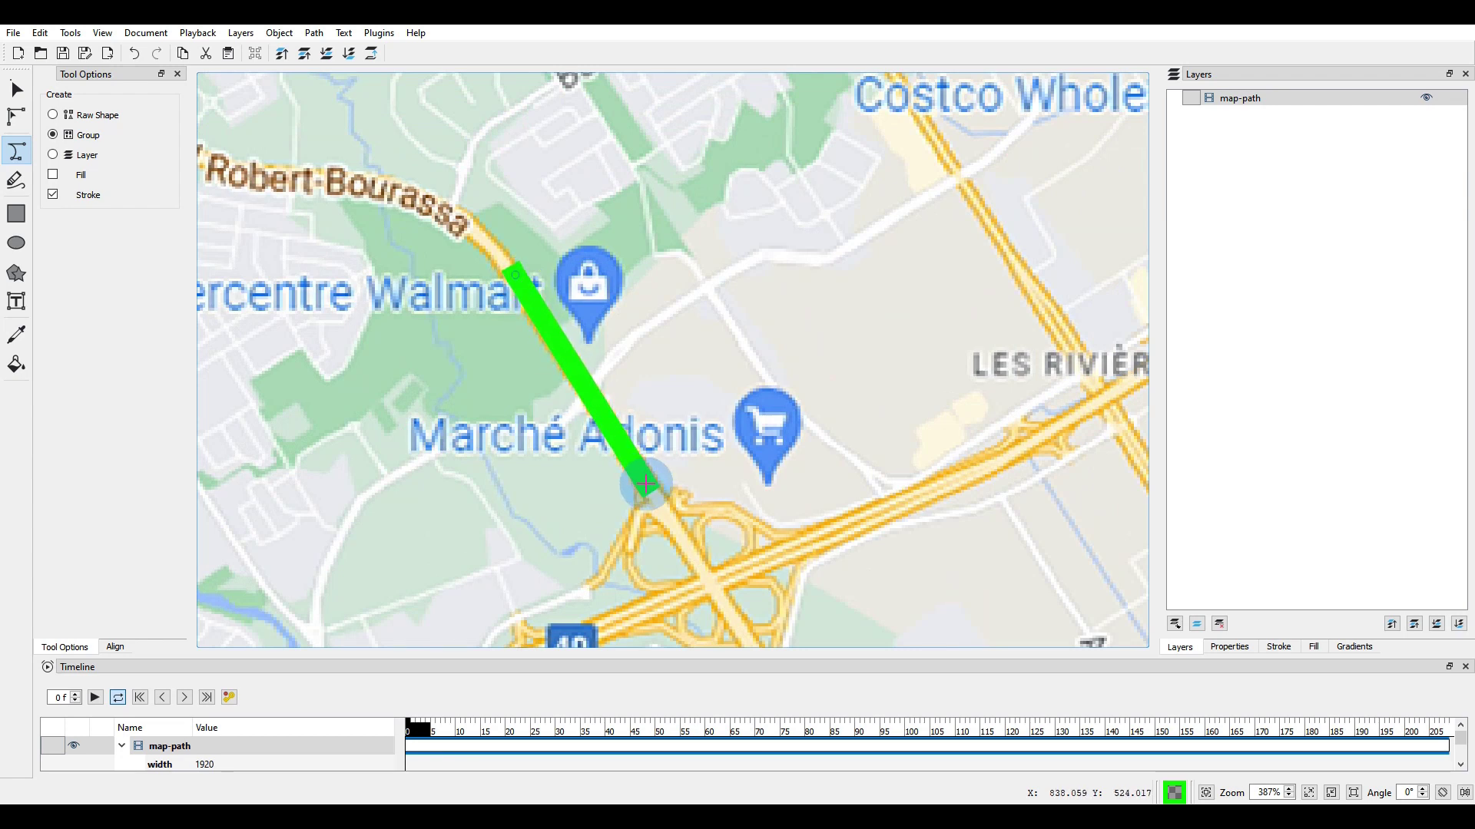
left_click(651, 507)
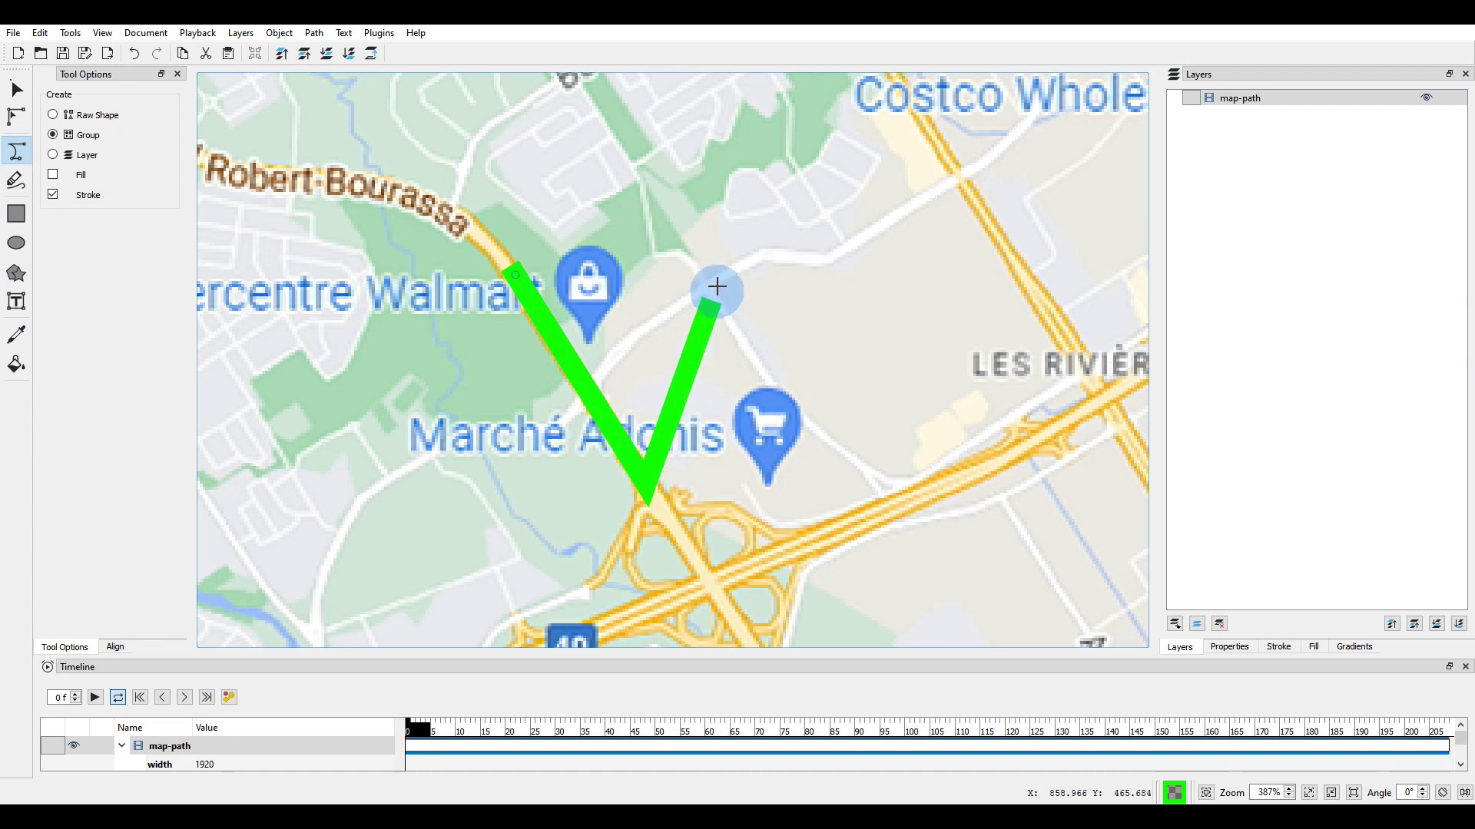
left_click(712, 207)
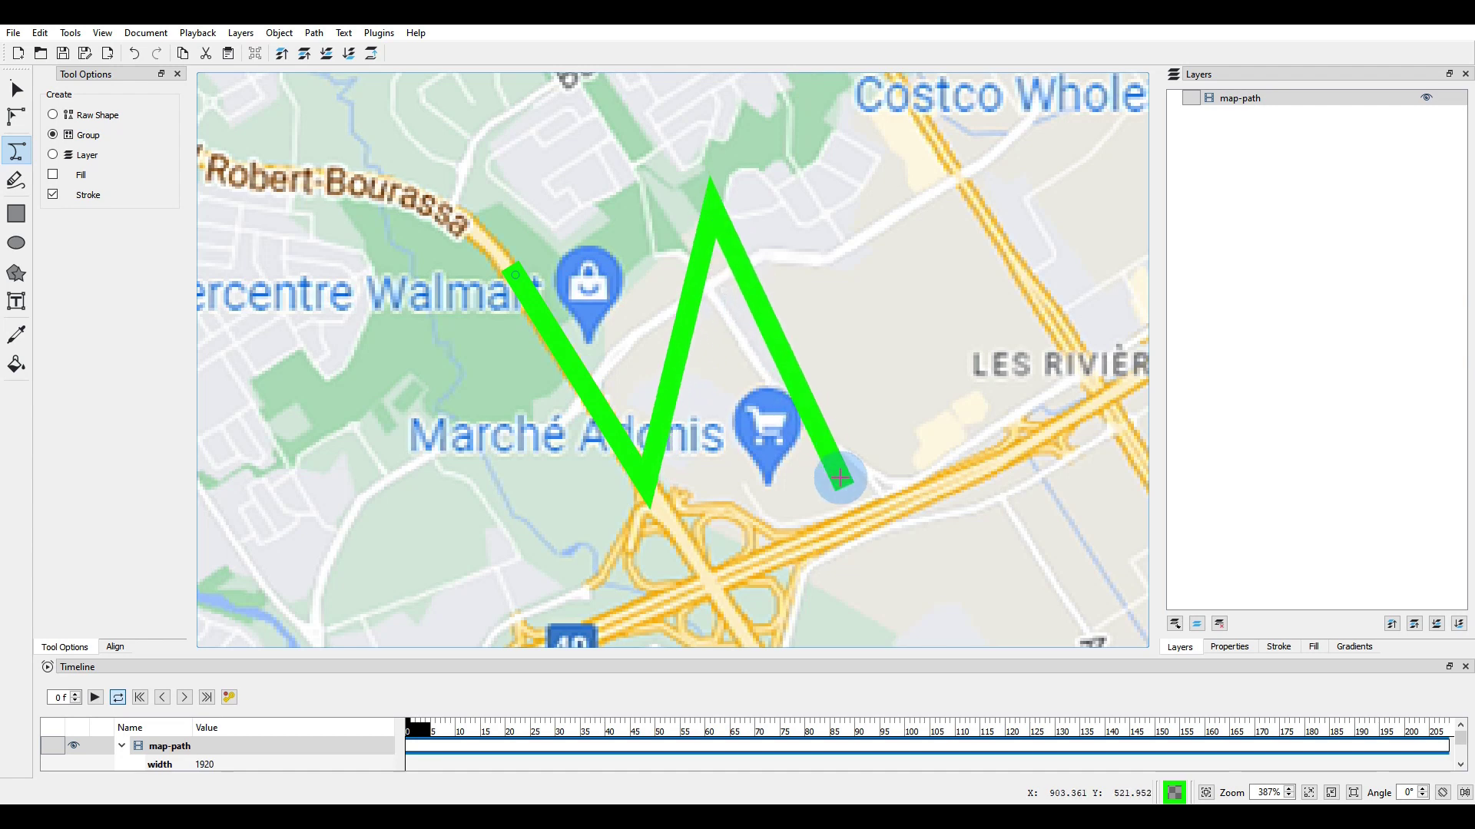
left_click(837, 484)
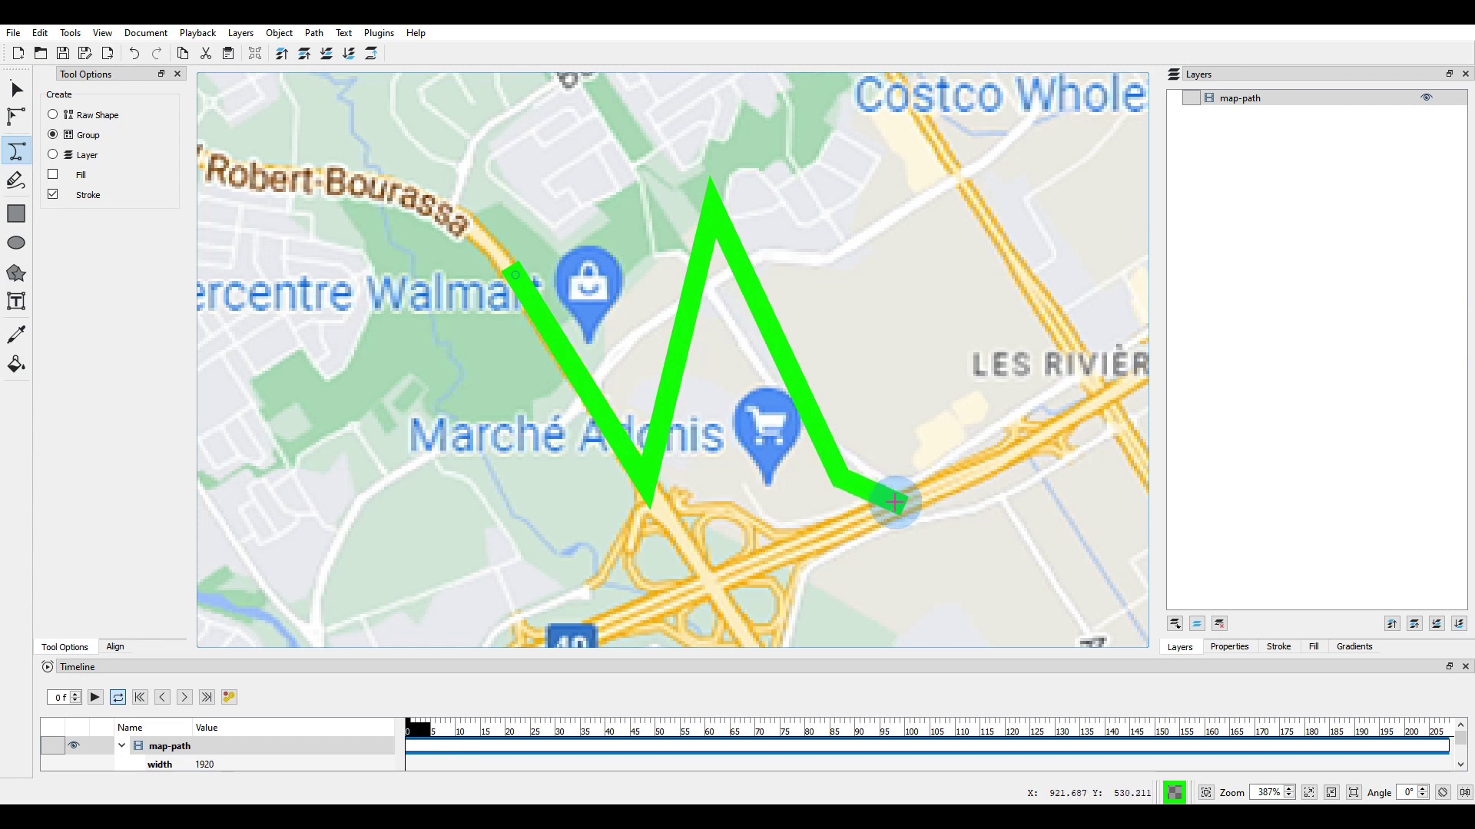
key("Return")
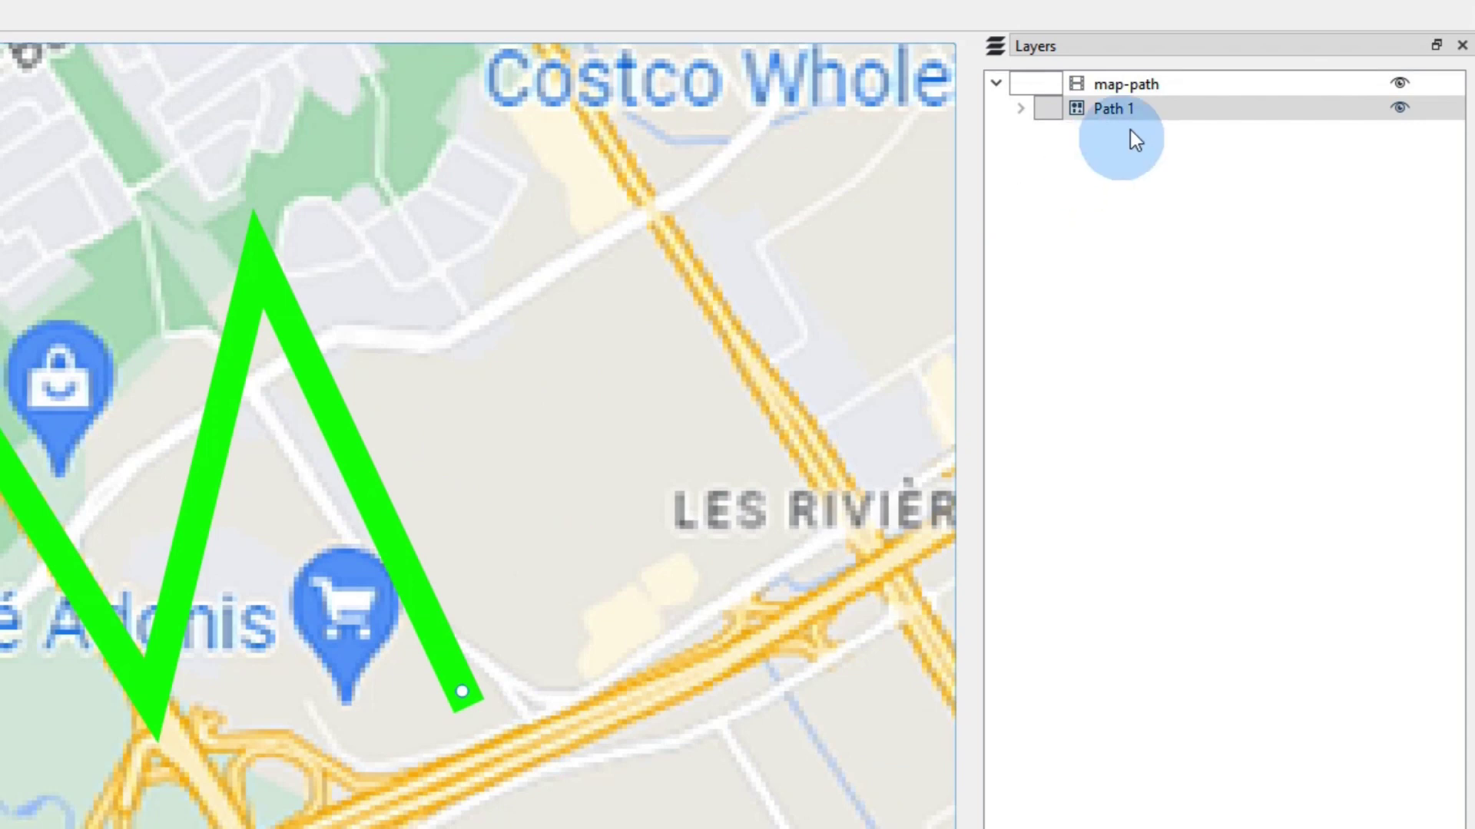
- Select the stroke of the zigzag path and set its width to 8
left_click(1091, 110)
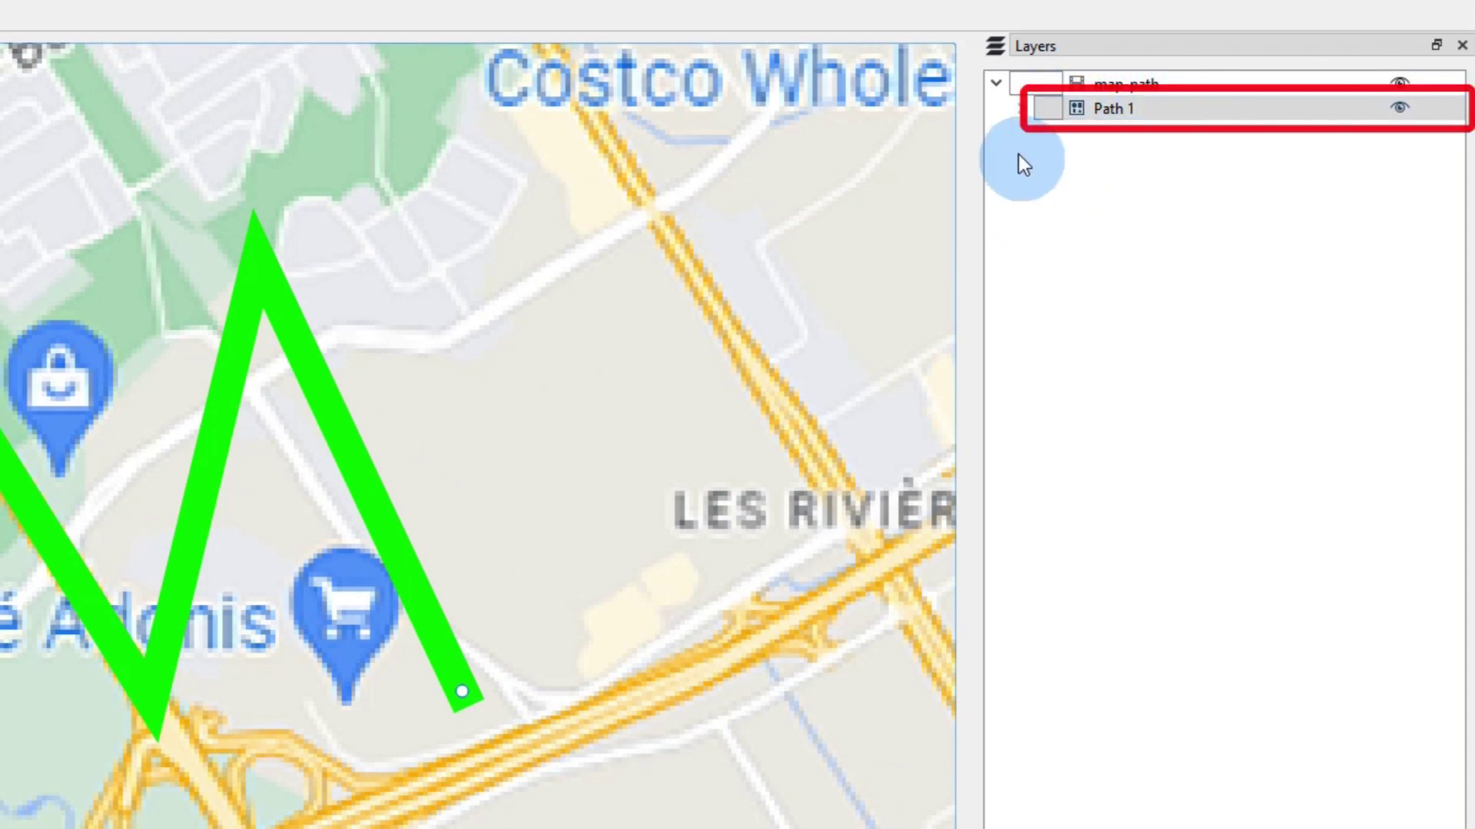
left_click(1022, 109)
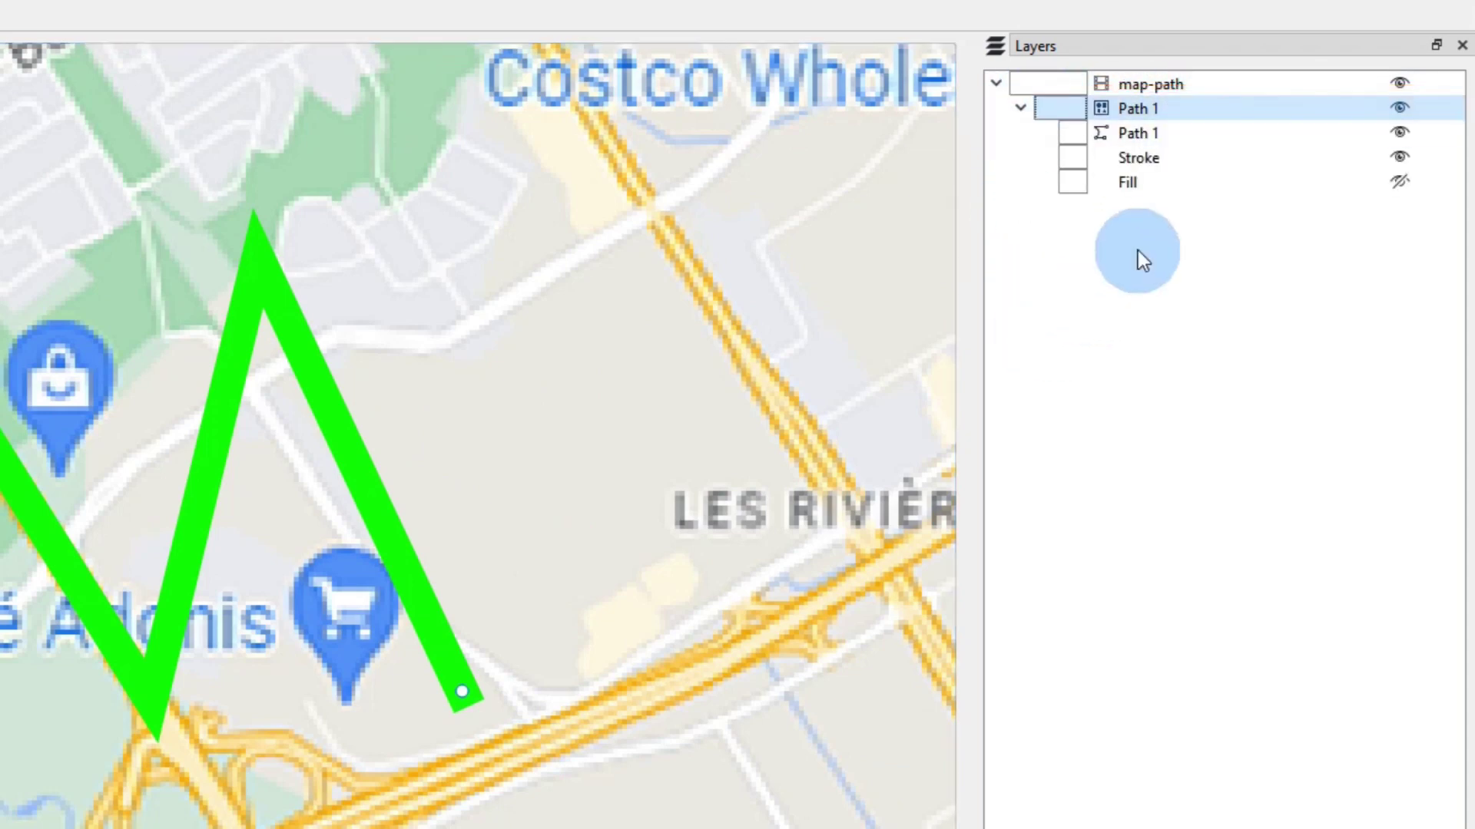
left_click(1150, 159)
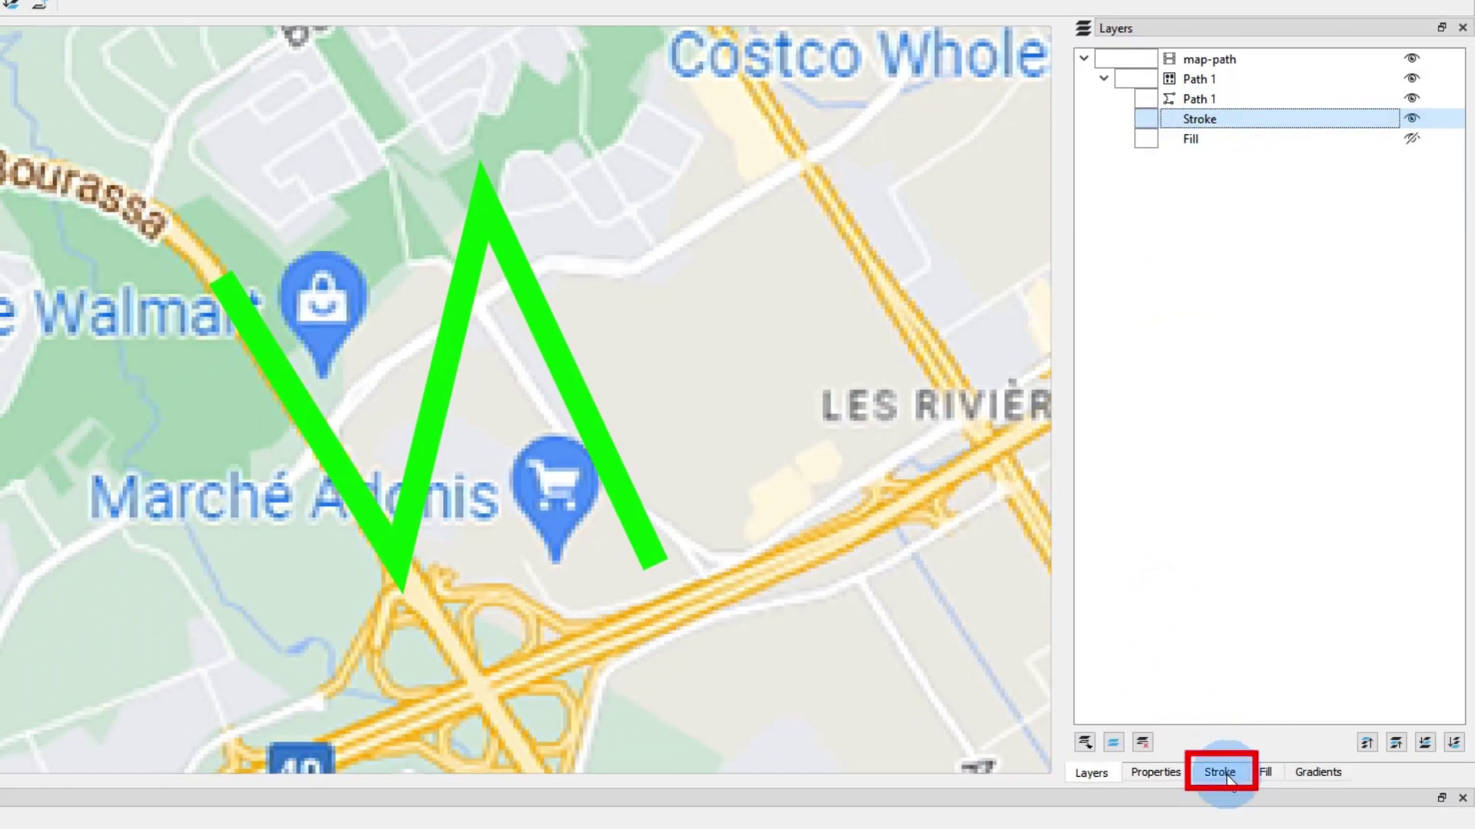
left_click(1221, 773)
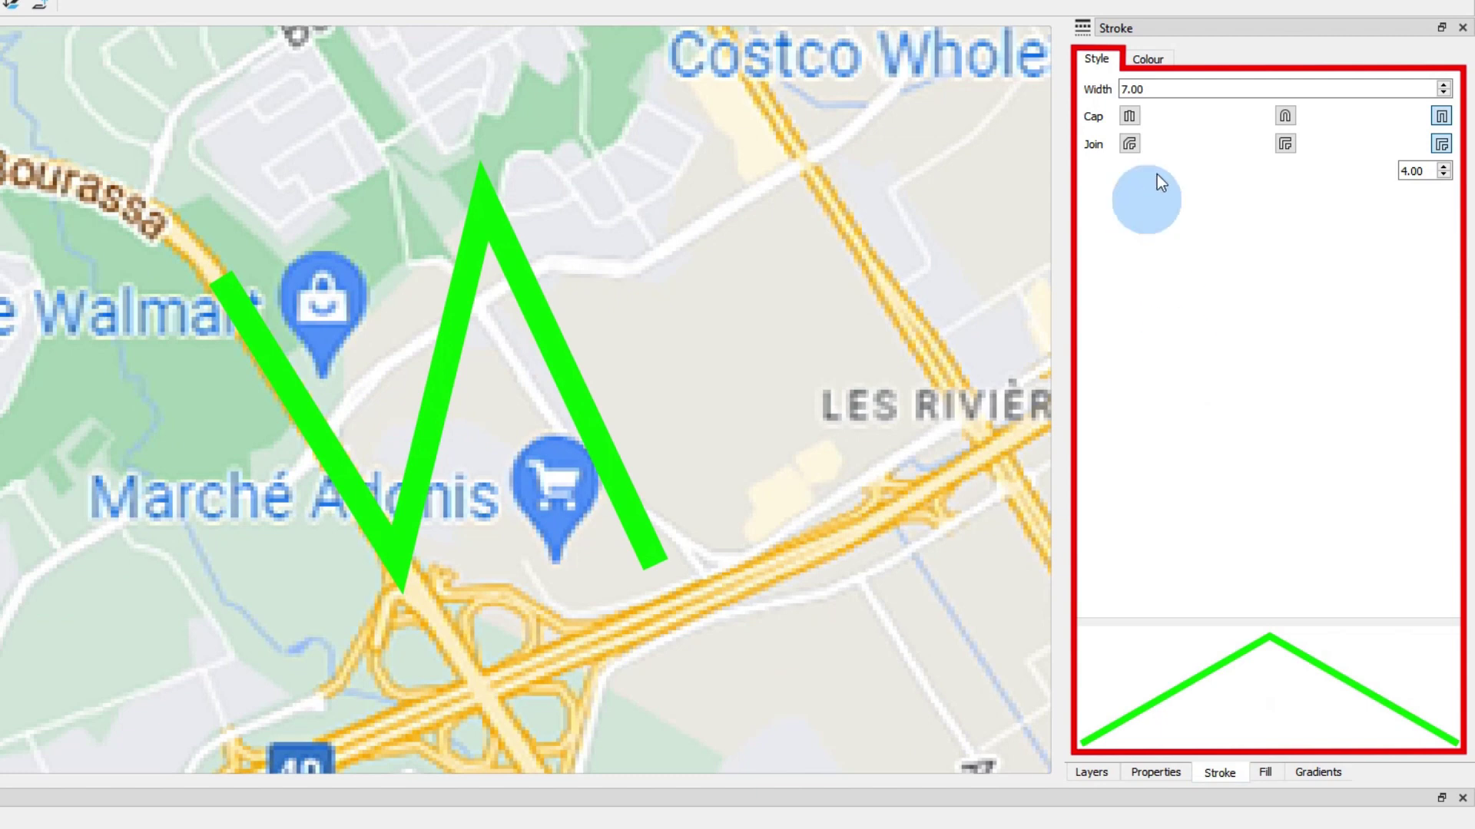
left_click(1161, 90)
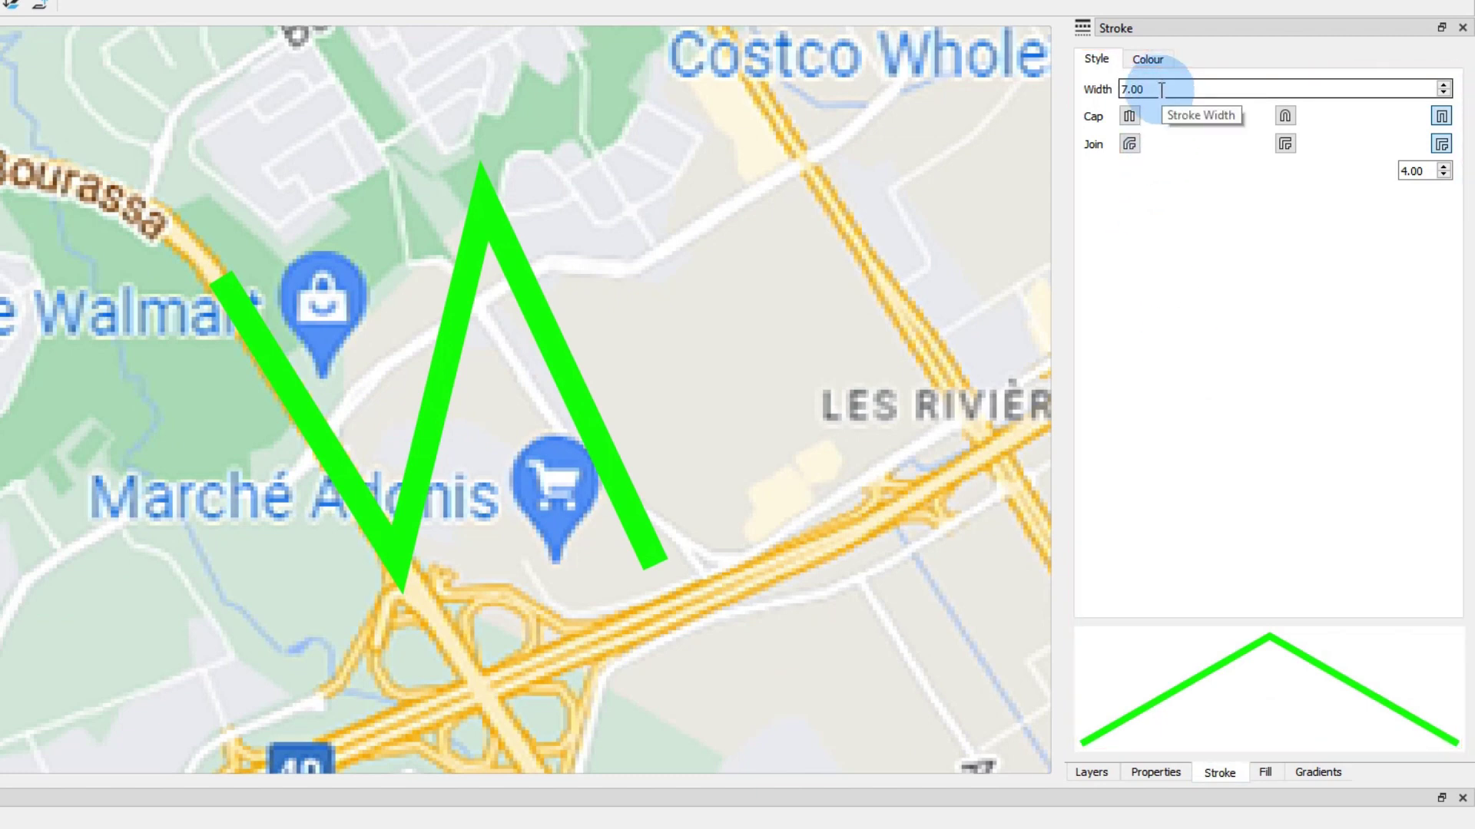
scroll(1161, 90, "up", 9)
scroll(1162, 90, "up", 2)
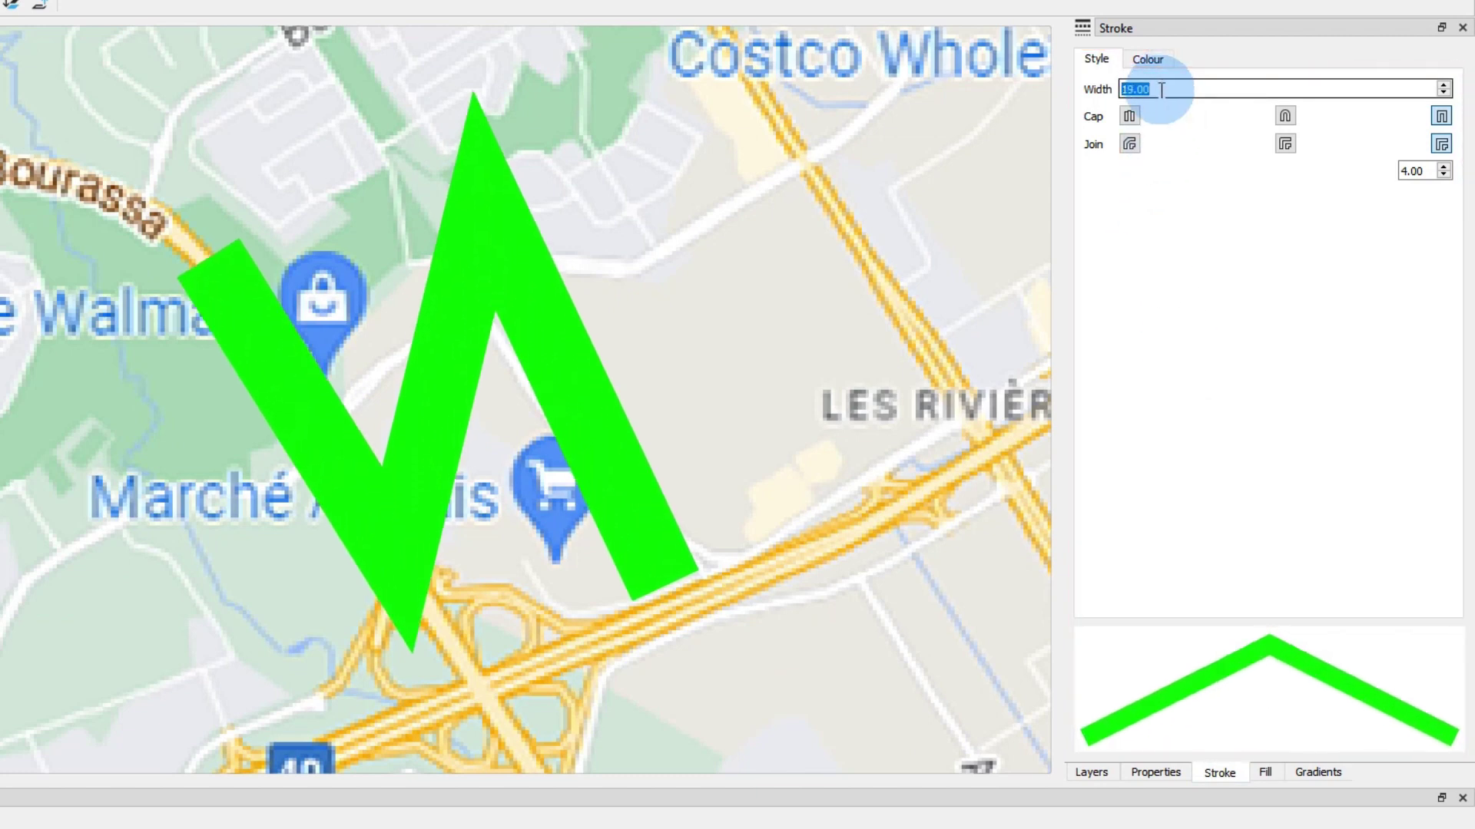
scroll(1164, 90, "down", 2)
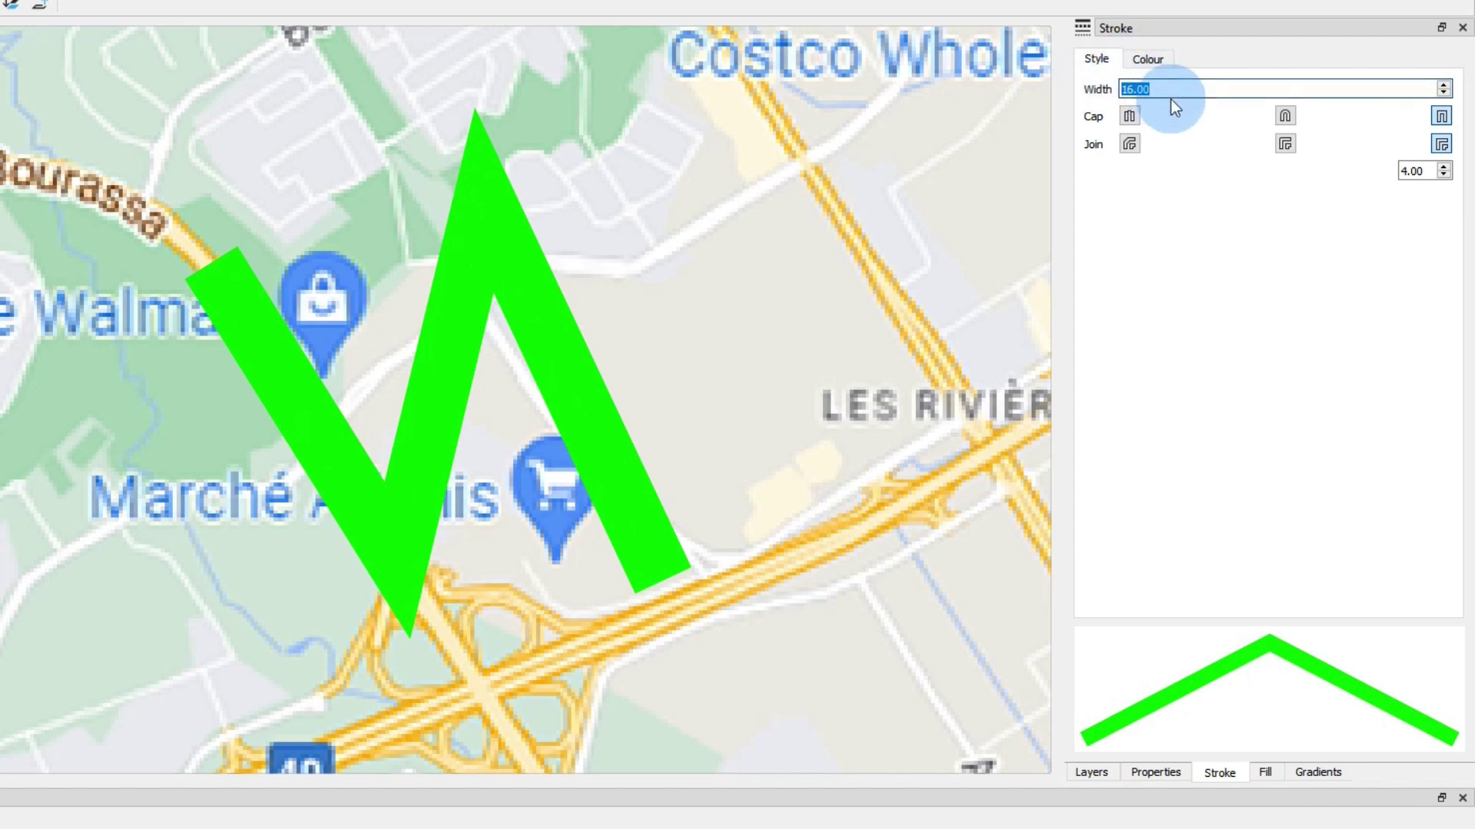
scroll(1170, 92, "down", 7)
scroll(1172, 92, "down", 1)
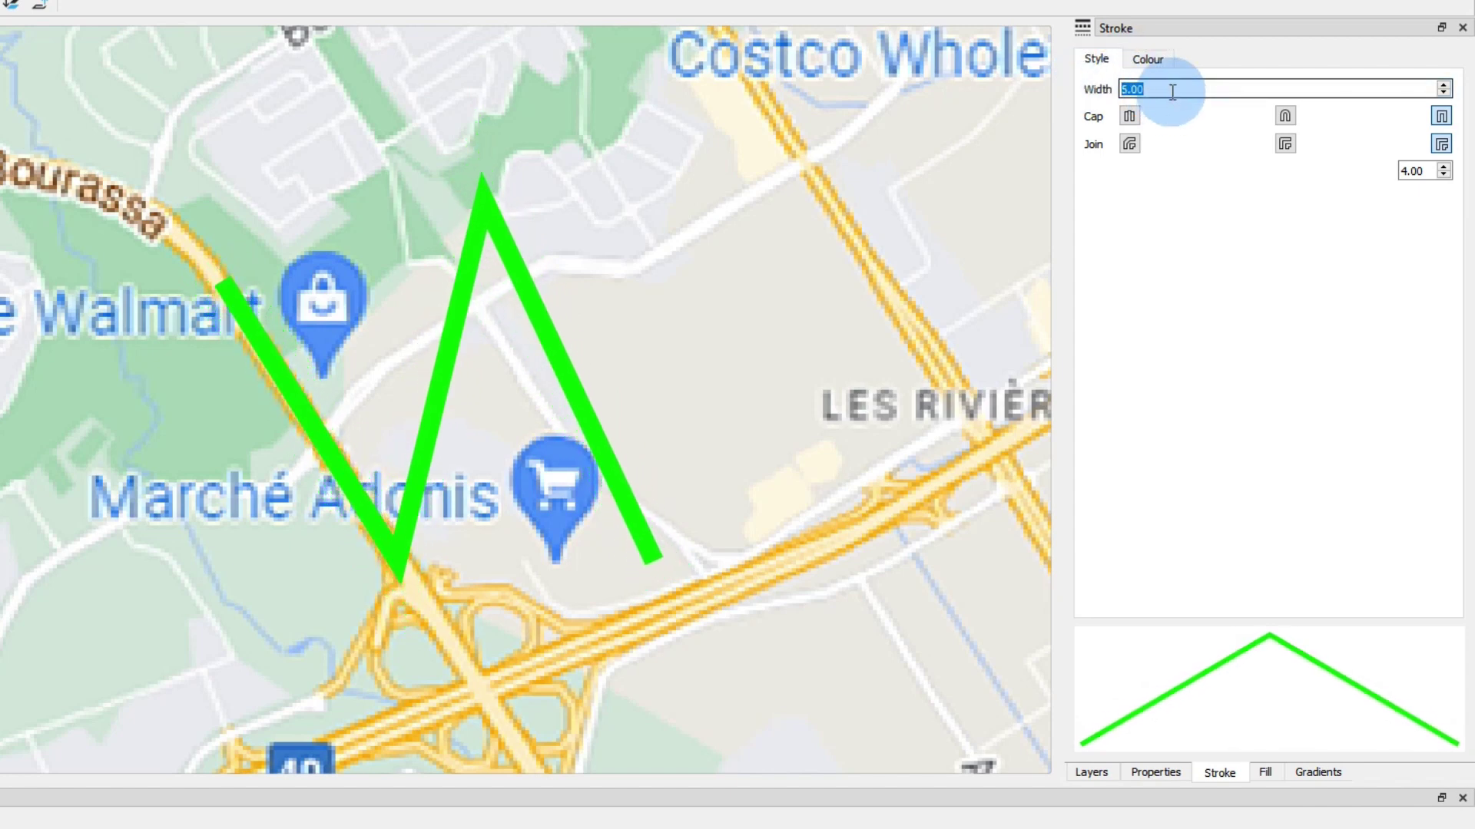
scroll(1172, 91, "down", 1)
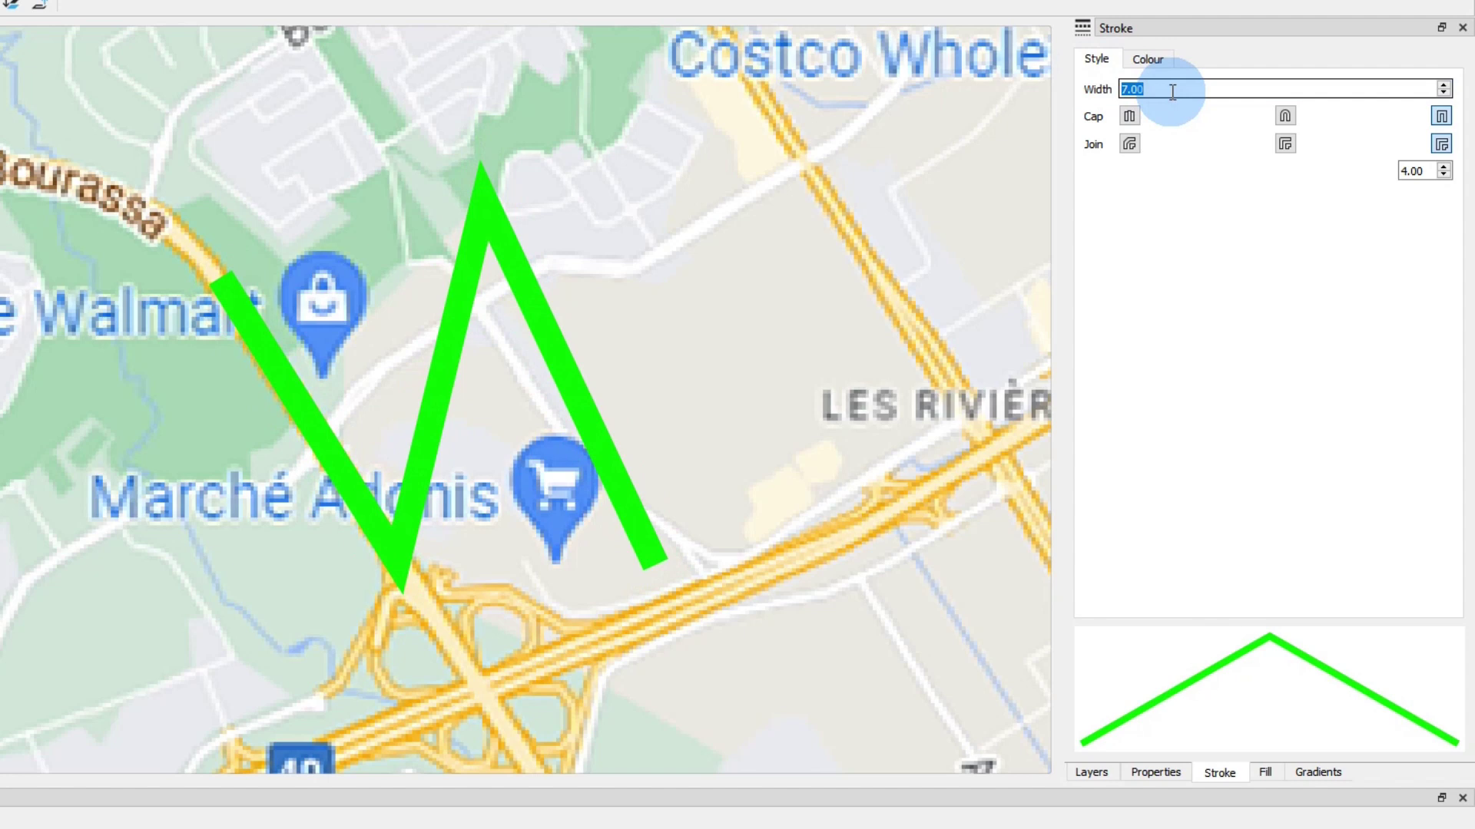
scroll(1172, 91, "up", 1)
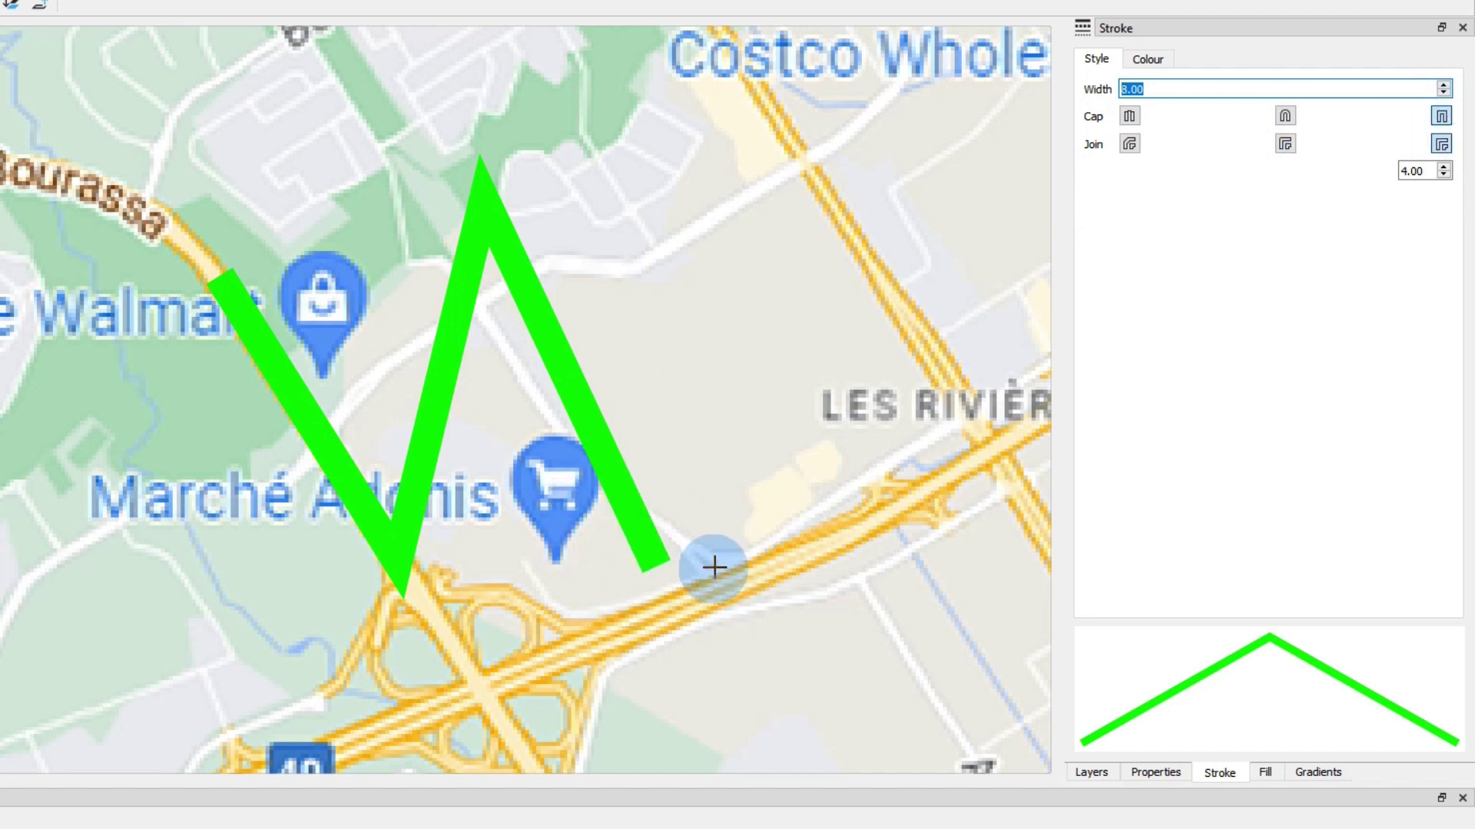
- Set both the cap and the join of the zigzag path's stroke to round
left_click(1285, 116)
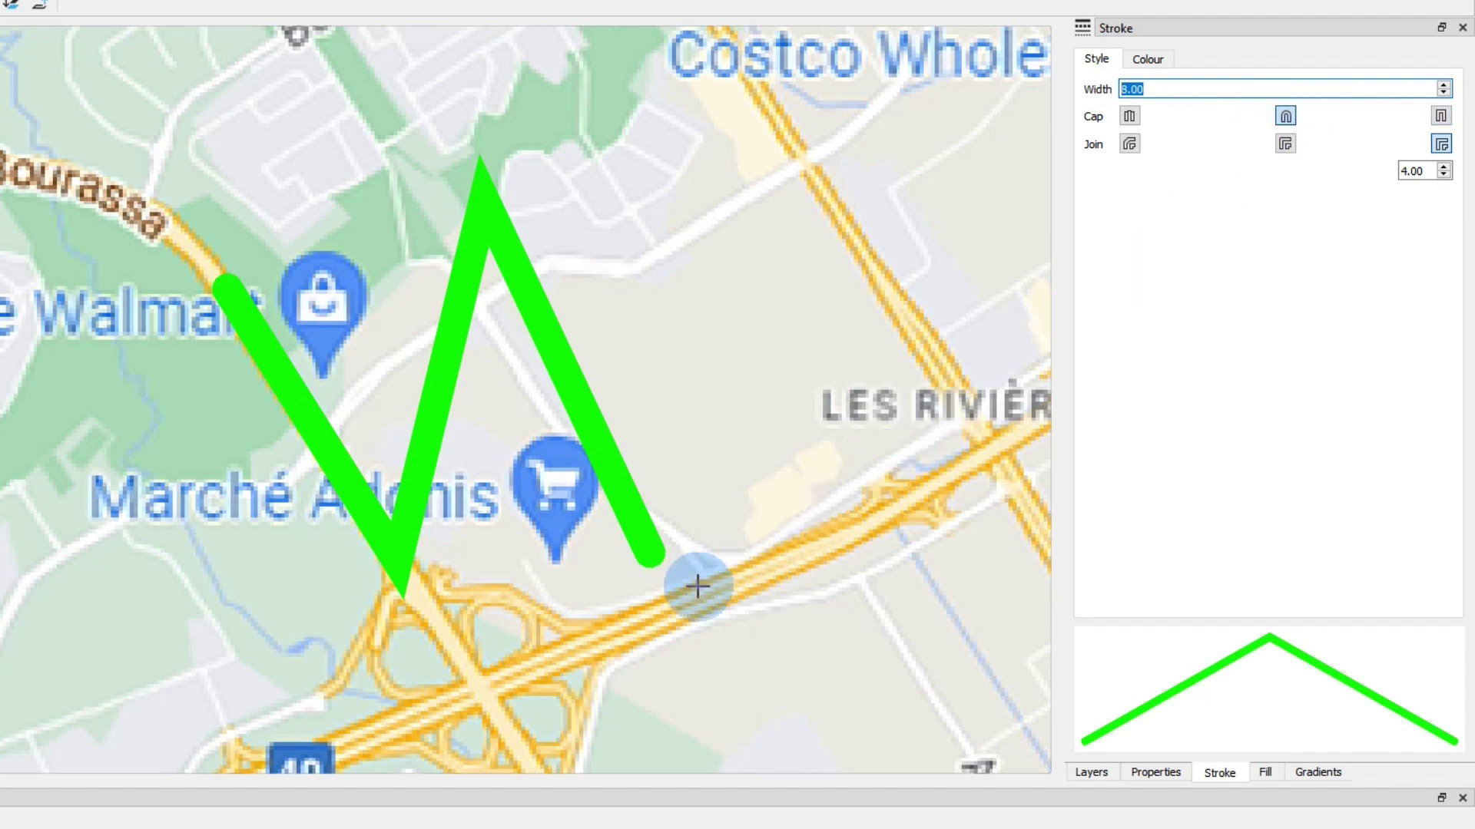
left_click(1131, 116)
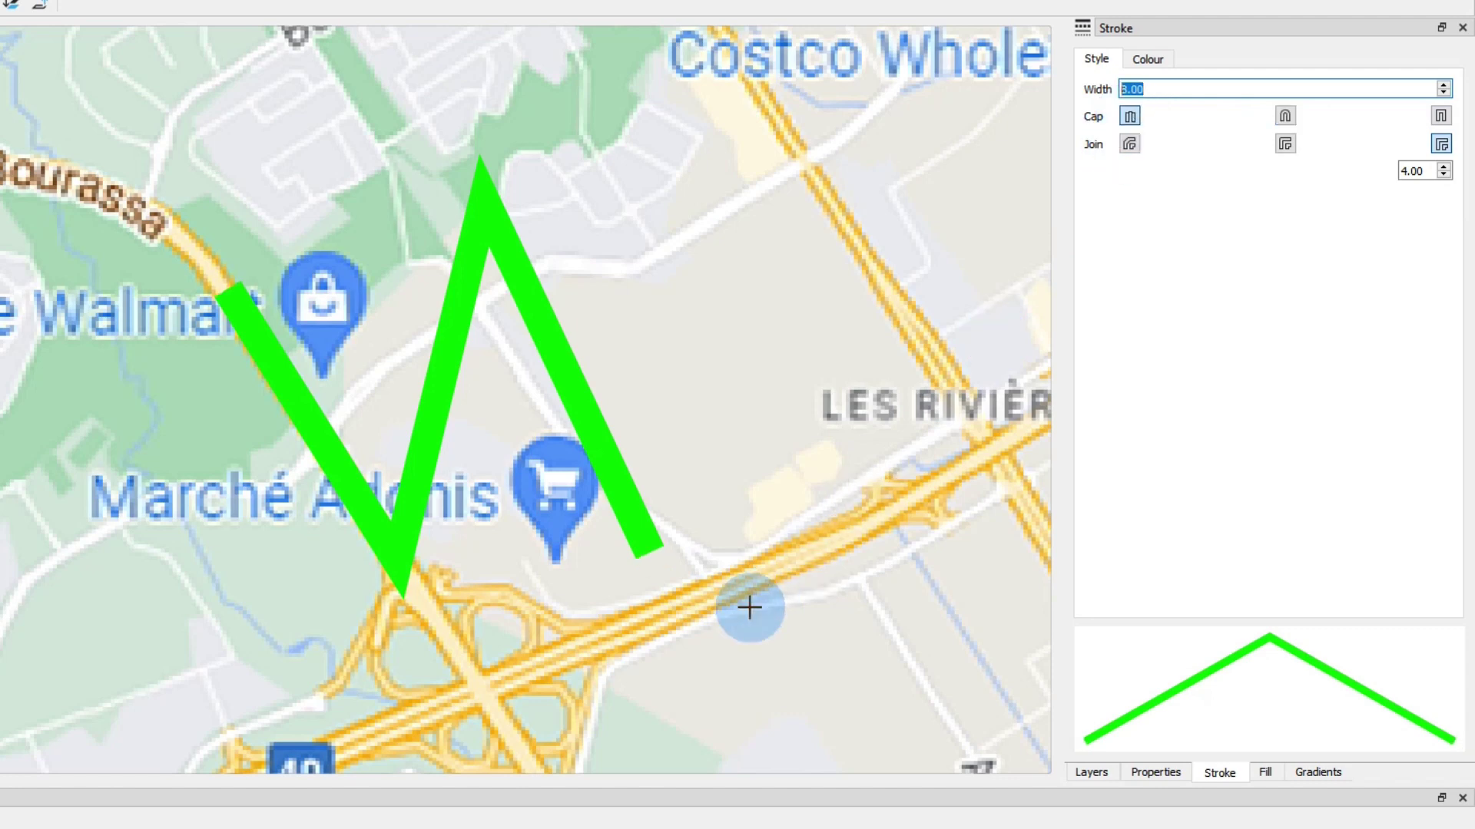
left_click(1285, 116)
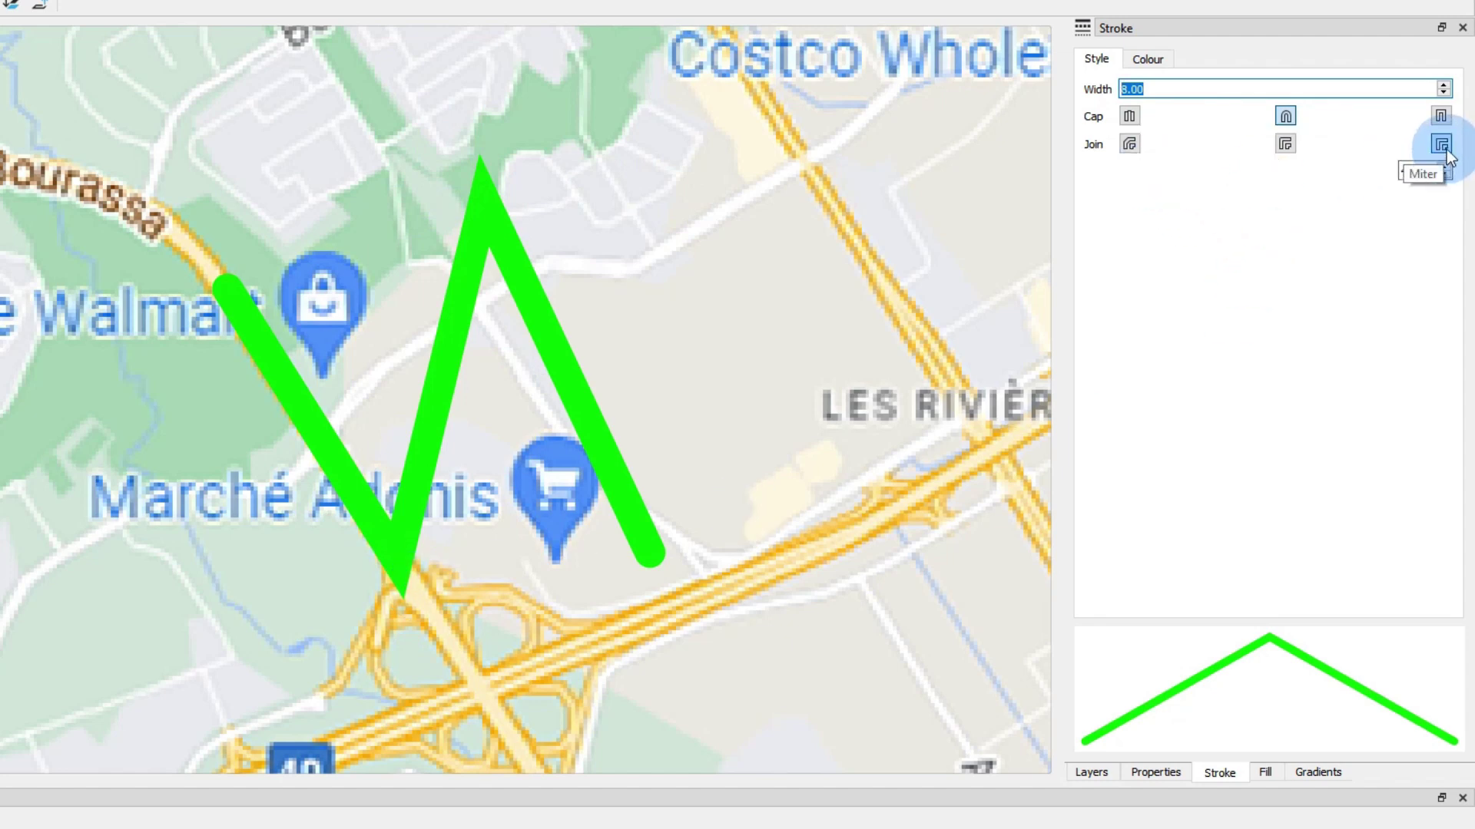
left_click(1285, 146)
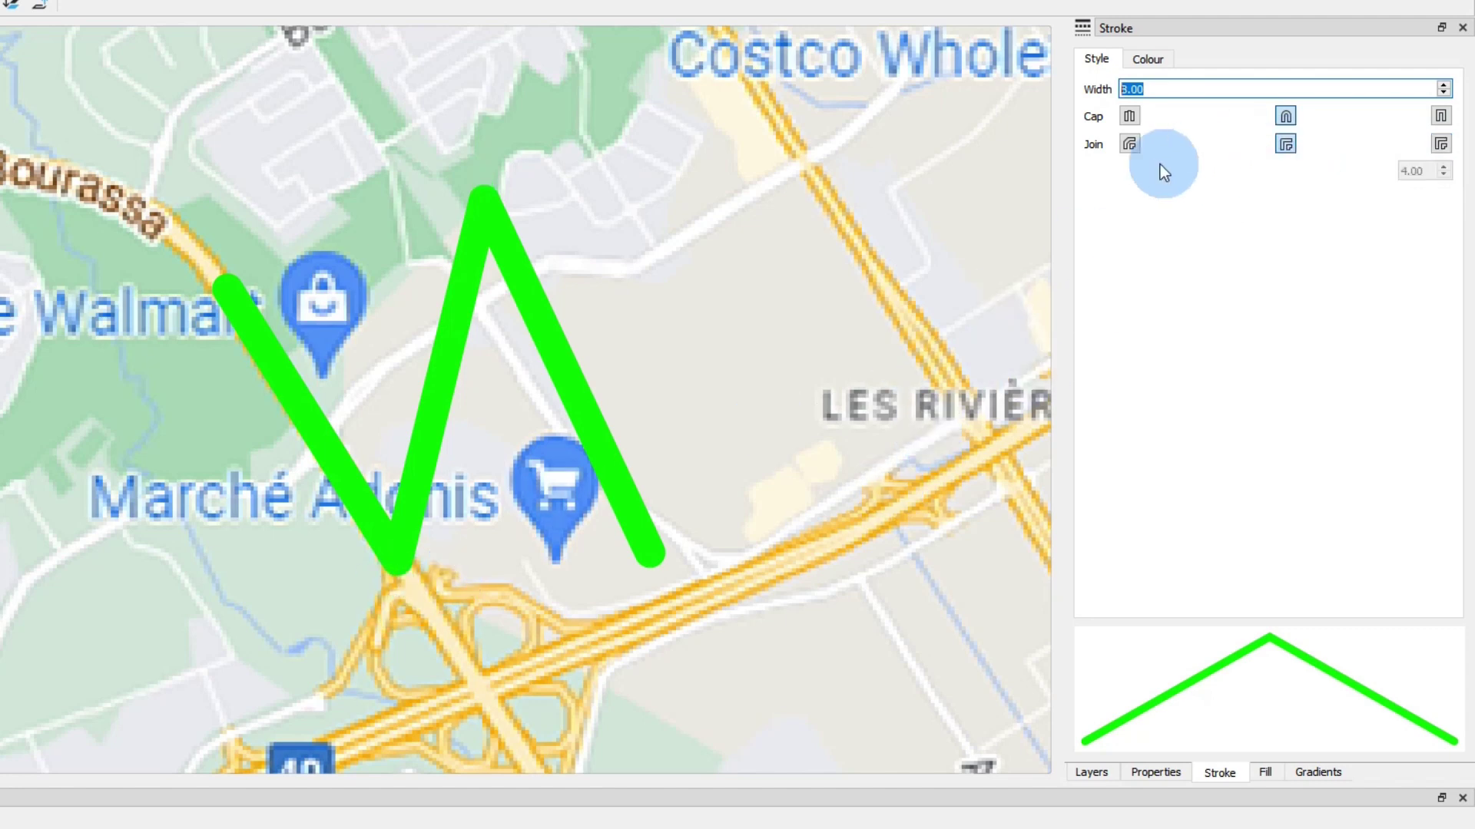
left_click(1129, 145)
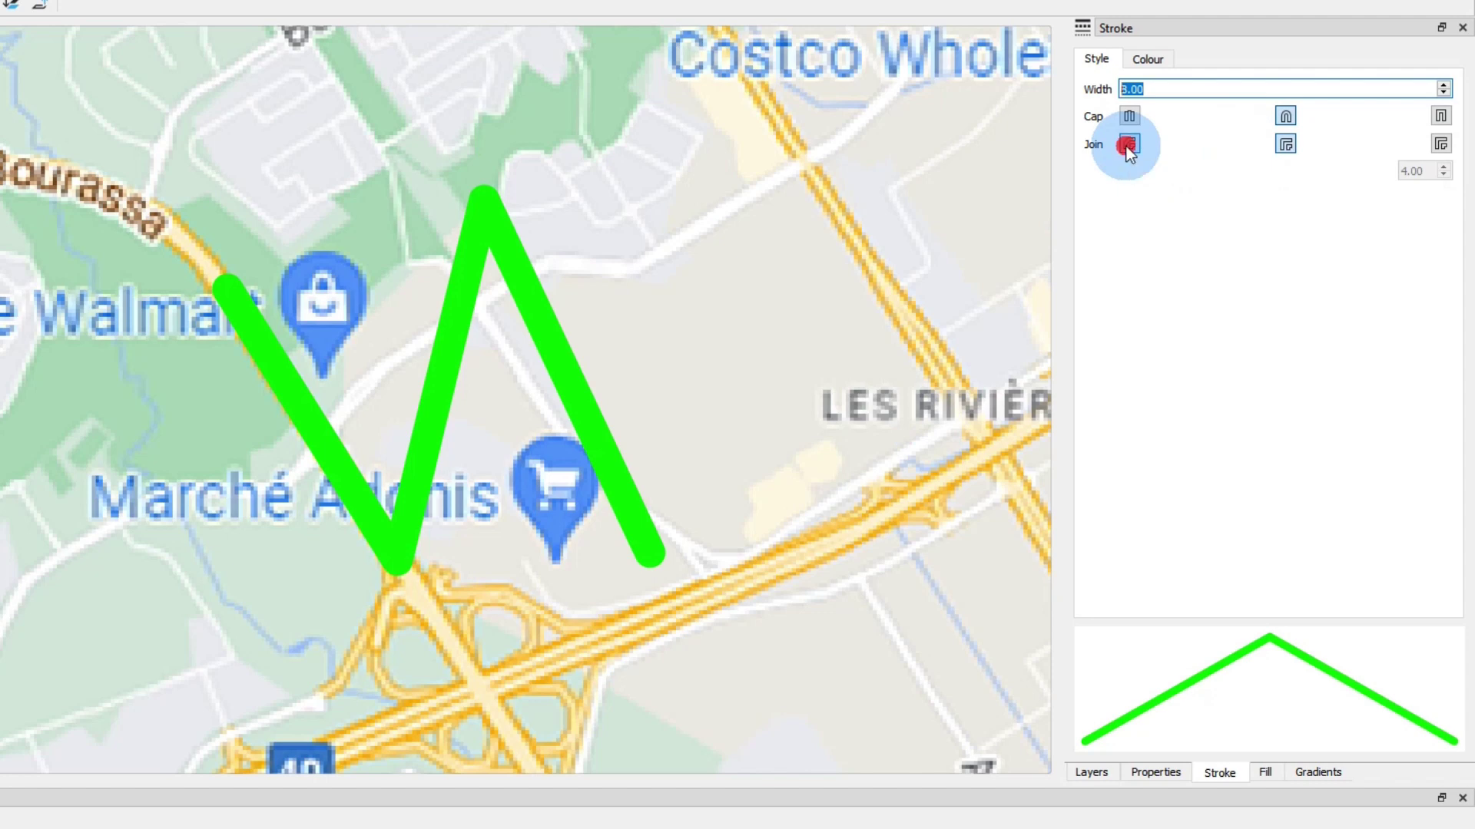
left_click(1286, 143)
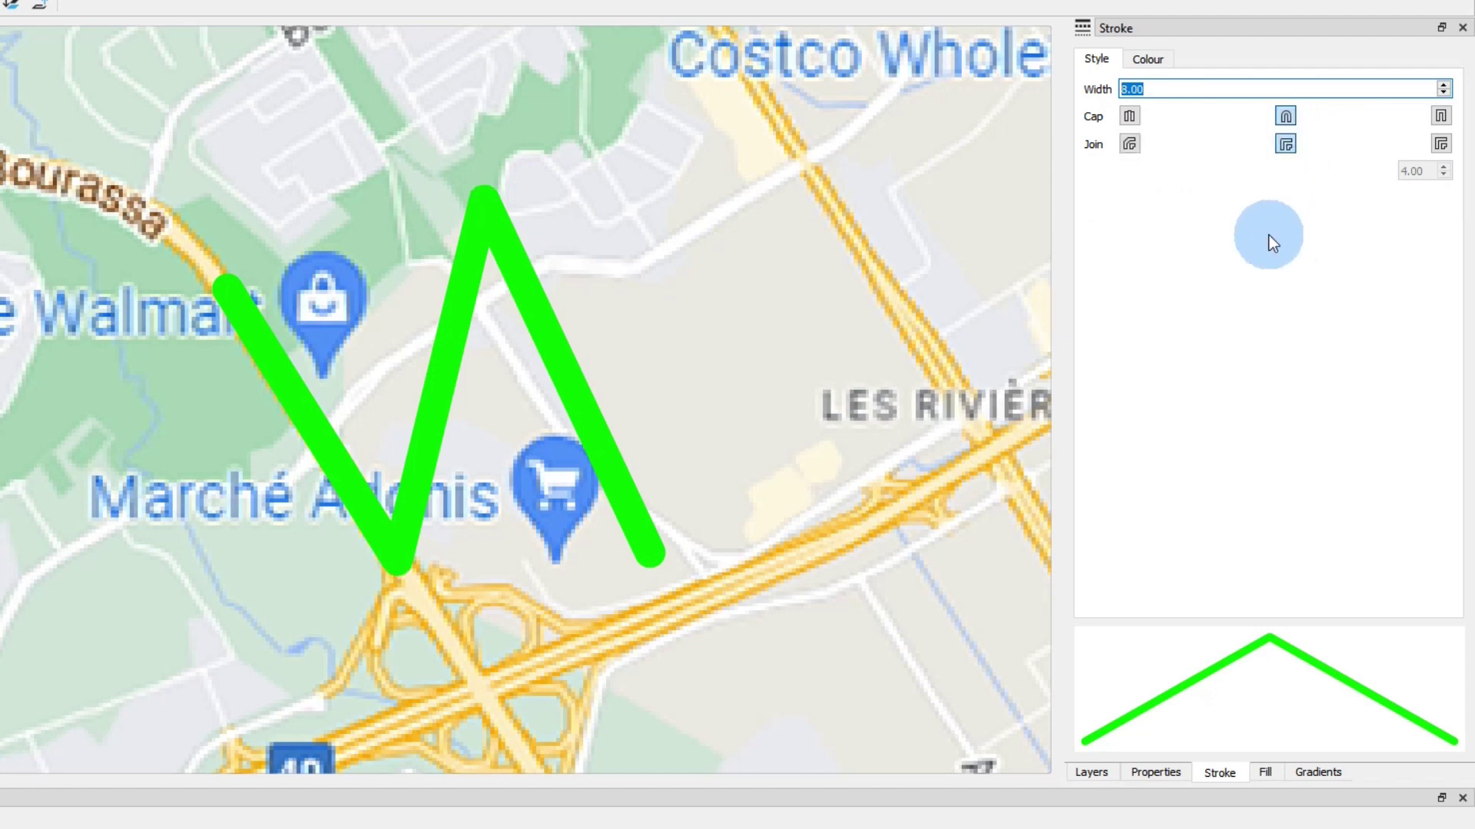
- Change the stroke colour of the zigzag path to pure red, #ff0000, with full opacity
left_click(1158, 60)
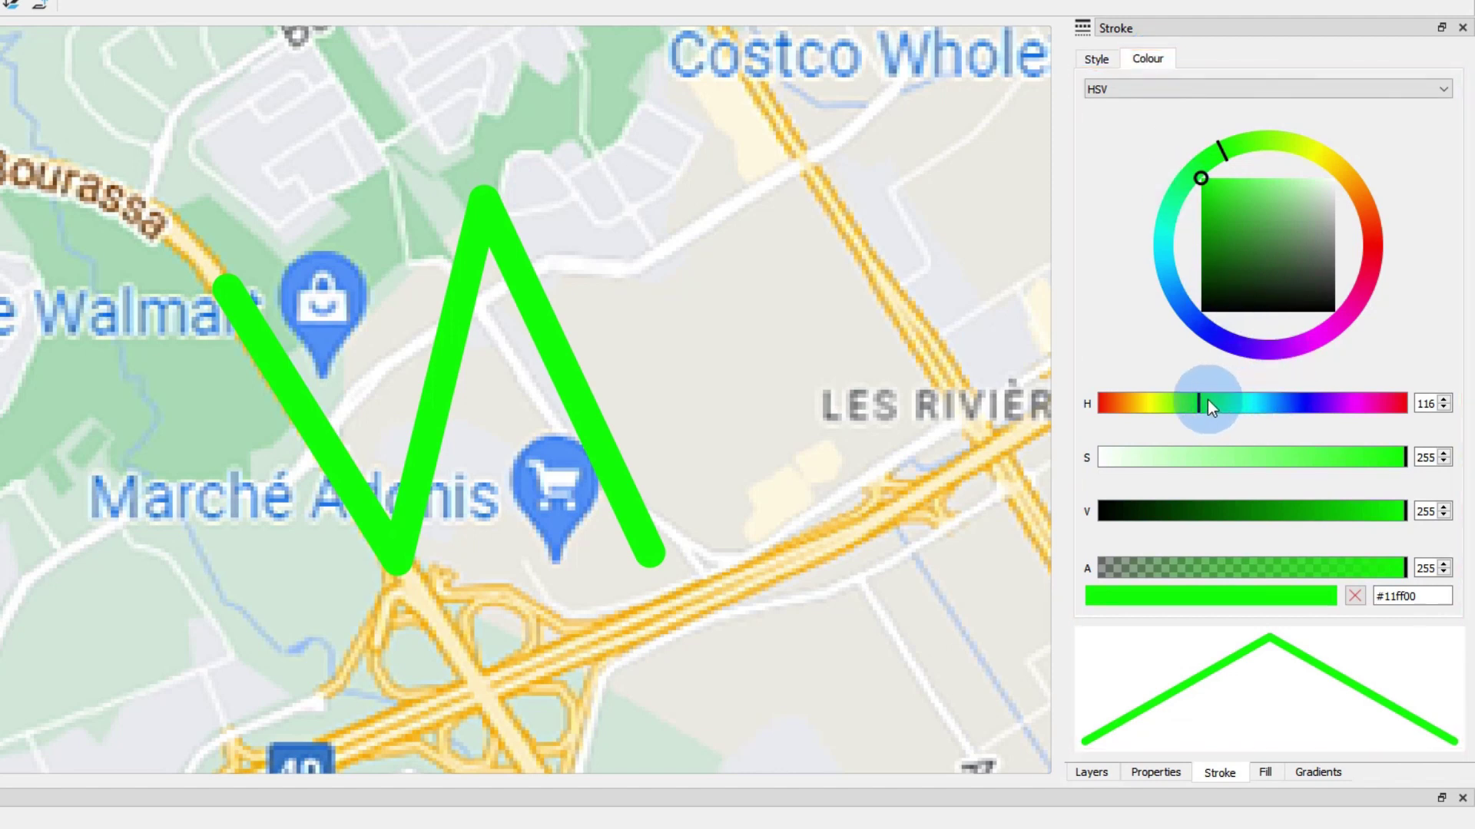
left_click_drag(1208, 399, 1311, 396)
mouse_move(1393, 459)
left_mouse_down()
mouse_move(1195, 458)
mouse_move(1326, 451)
left_mouse_up()
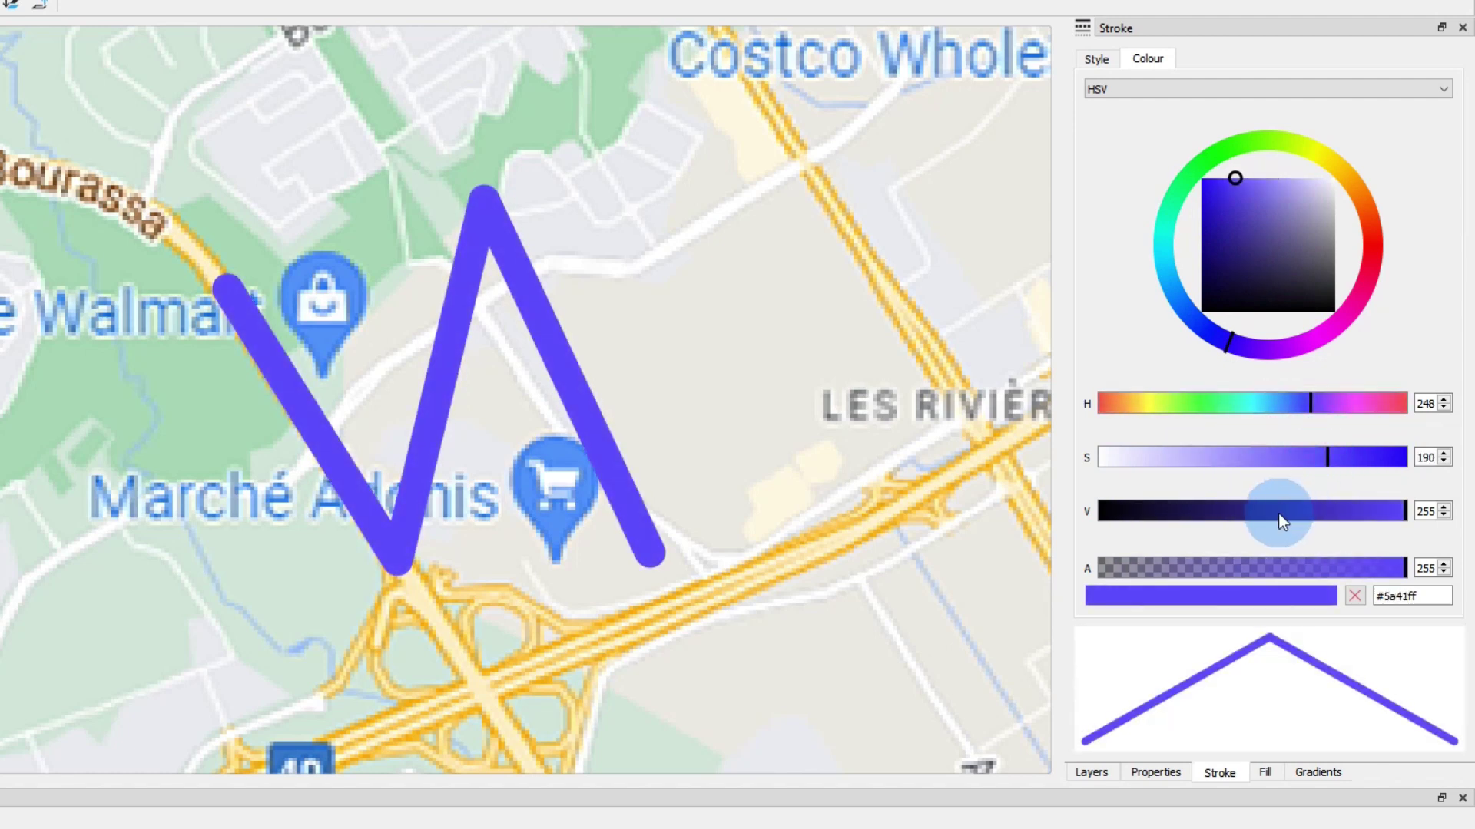
mouse_move(1281, 521)
left_mouse_down()
mouse_move(1164, 511)
mouse_move(1430, 516)
mouse_move(1315, 518)
left_mouse_up()
mouse_move(1379, 566)
left_mouse_down()
mouse_move(1221, 564)
mouse_move(1342, 551)
mouse_move(1421, 565)
left_mouse_up()
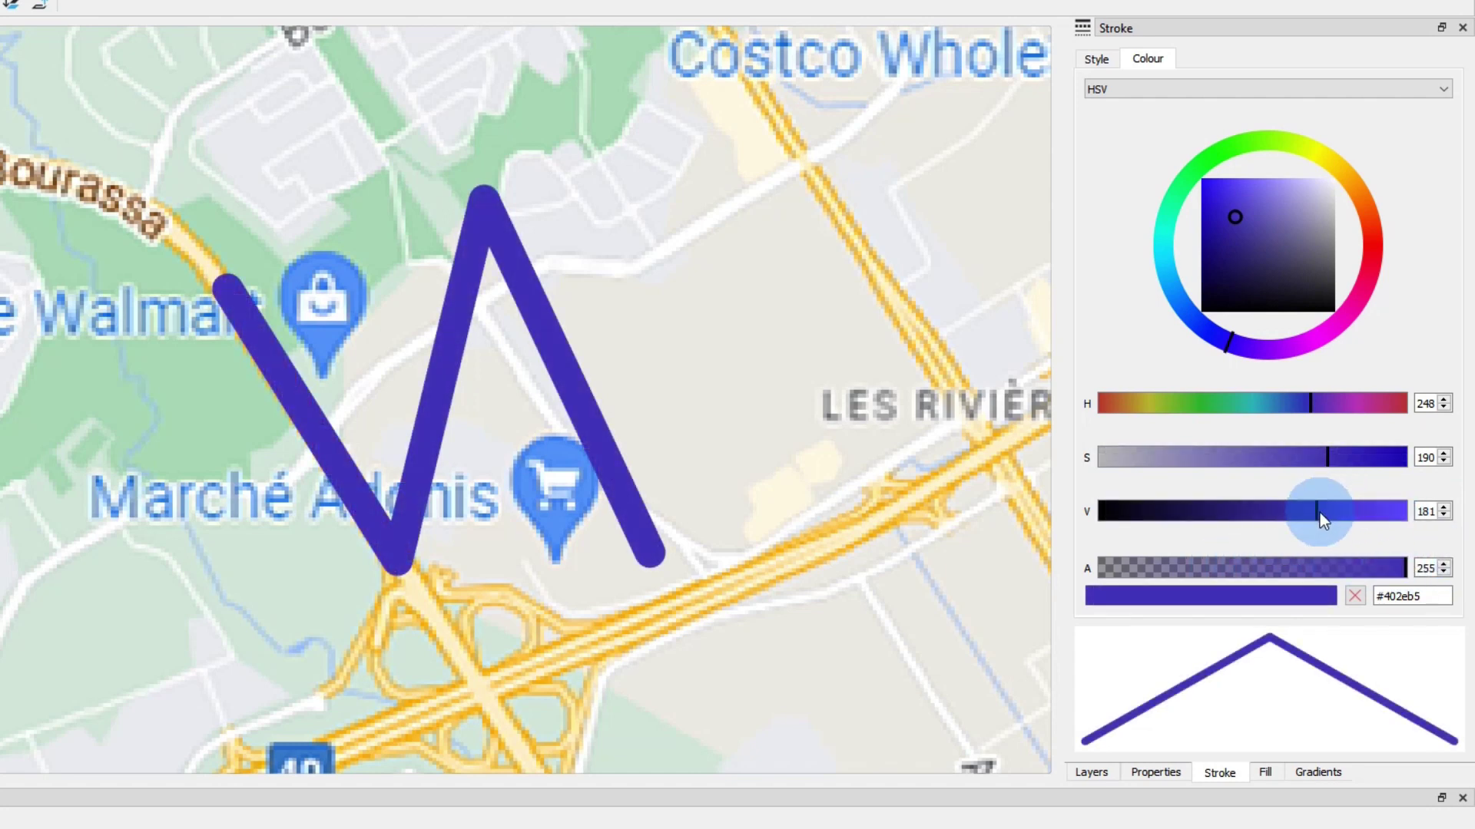
left_click_drag(1319, 517, 1439, 510)
left_click_drag(1327, 455, 1473, 460)
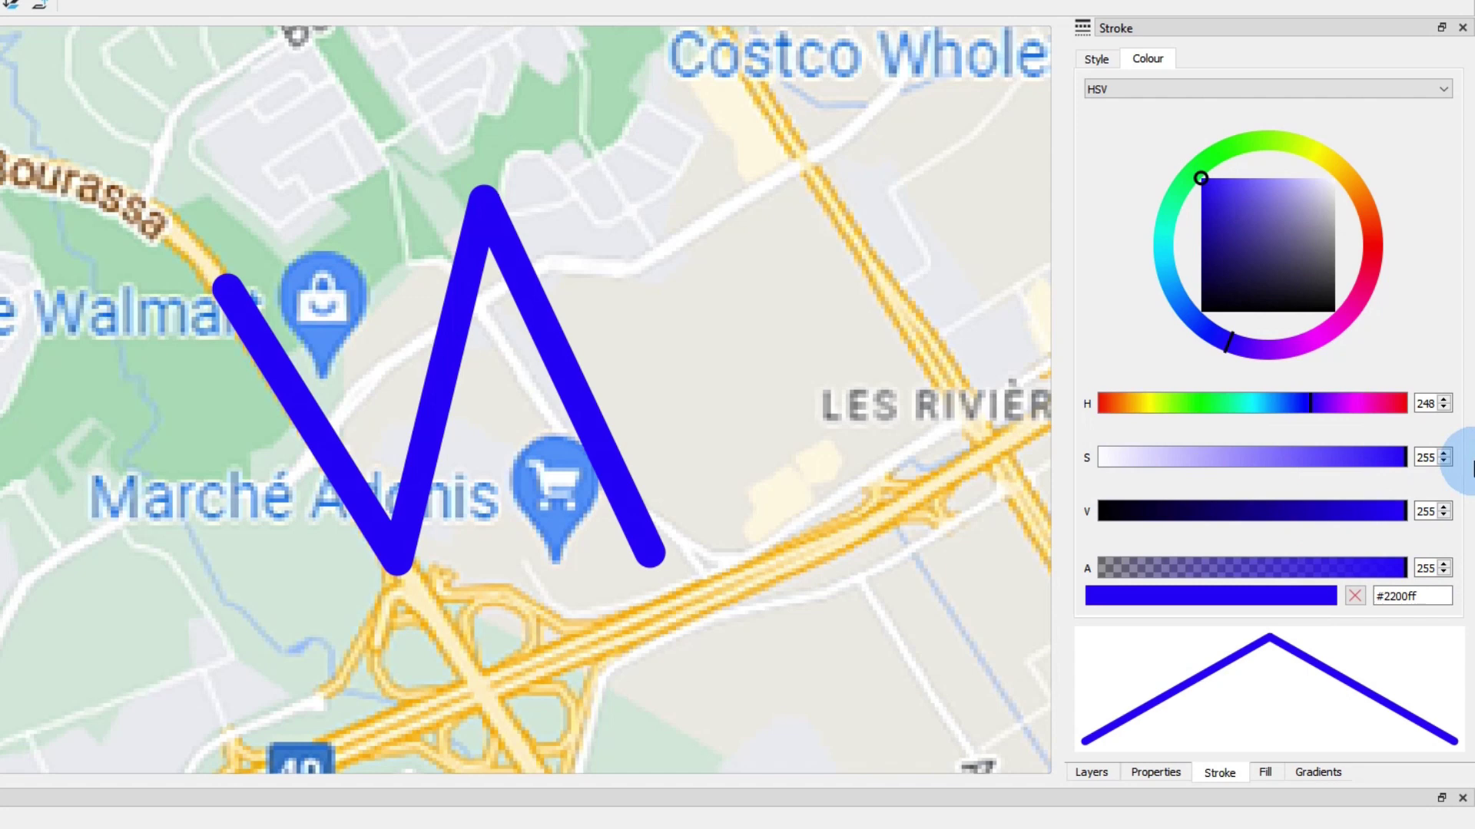
left_click_drag(1307, 401, 1058, 394)
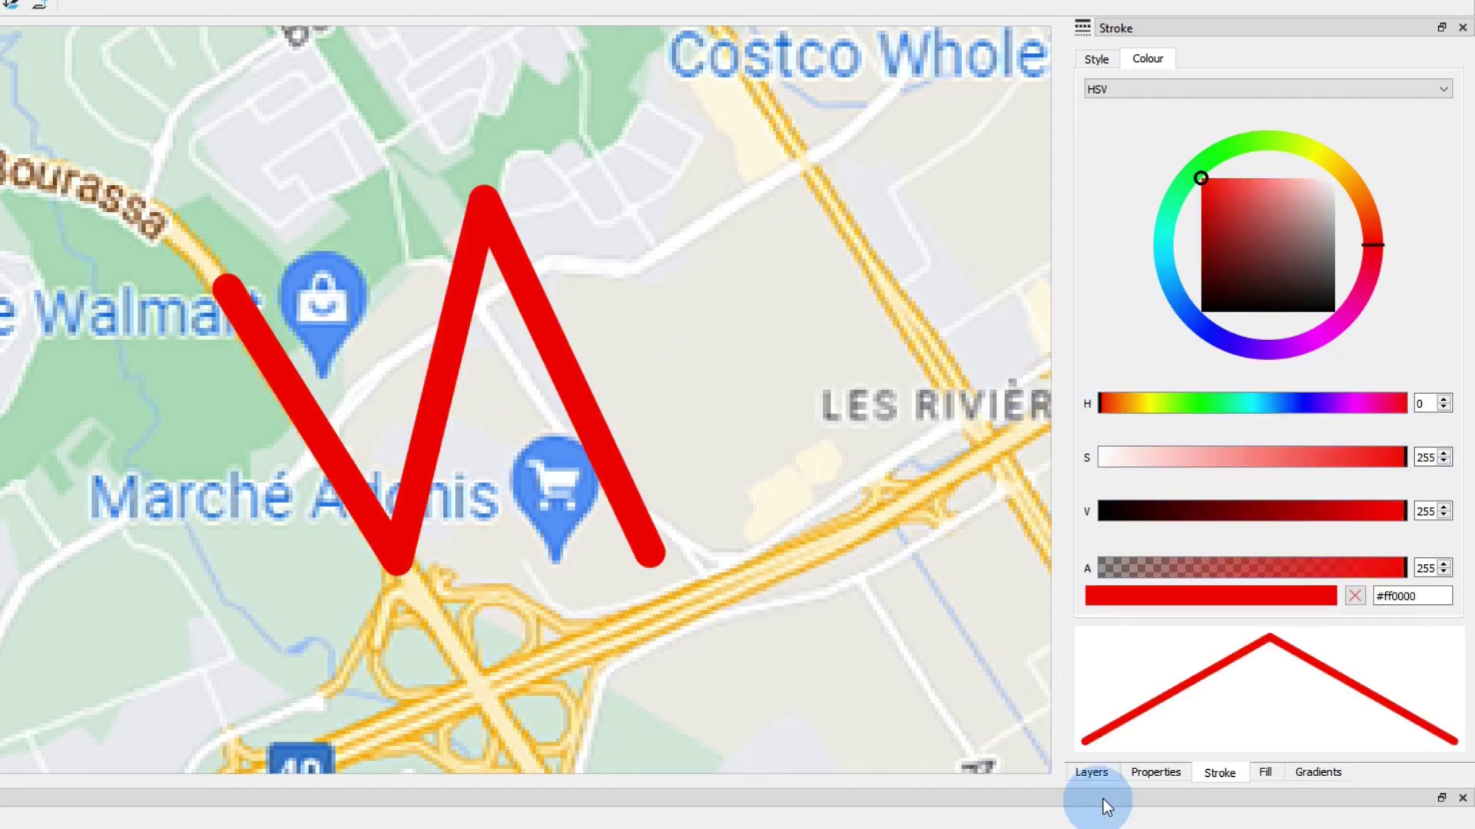
- Delete the whole Path 1 group containing the zigzag test path
left_click(1095, 772)
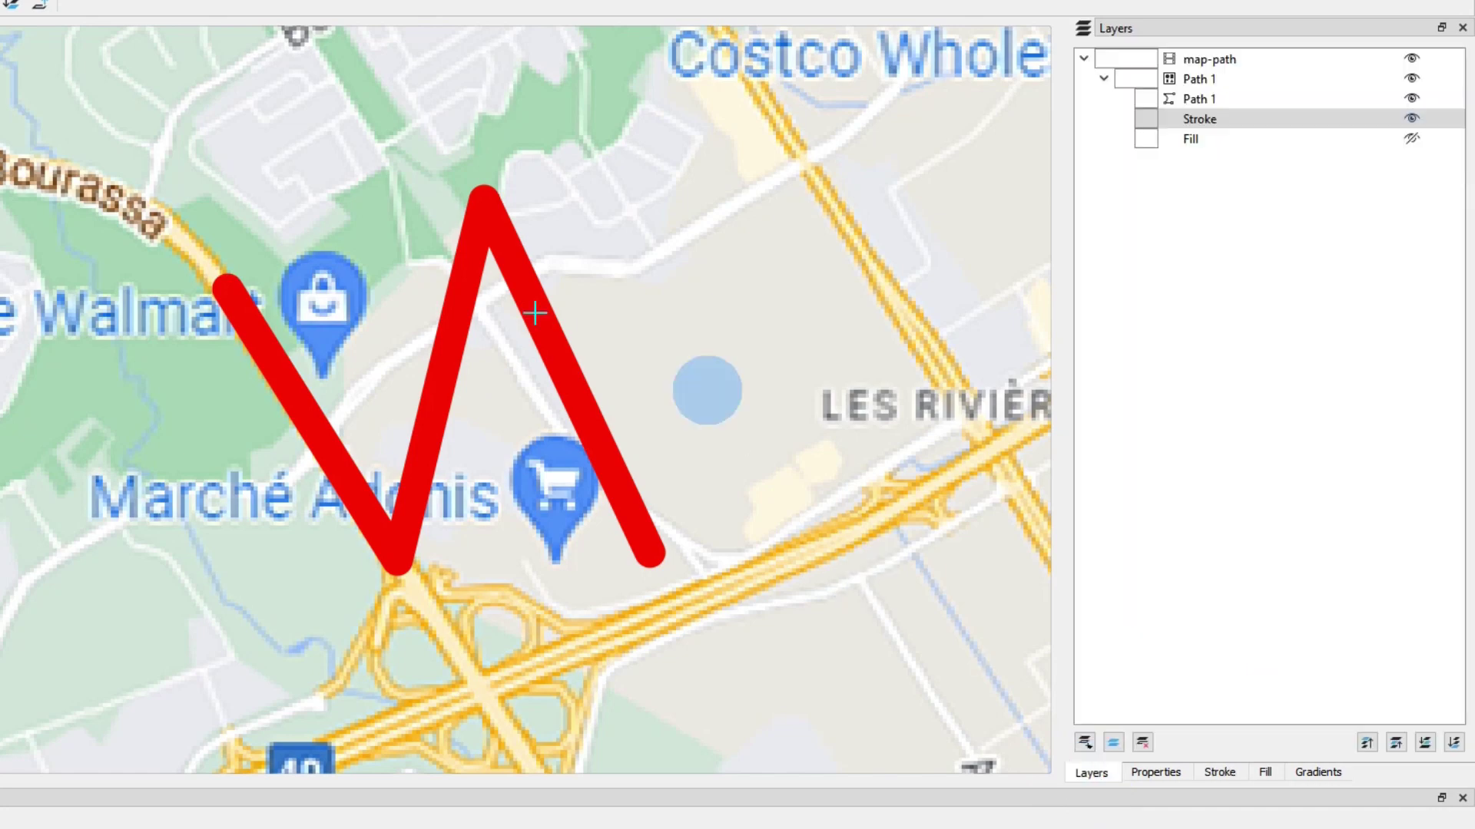
scroll(445, 303, "down", 2)
scroll(445, 303, "down", 2)
scroll(444, 303, "down", 1)
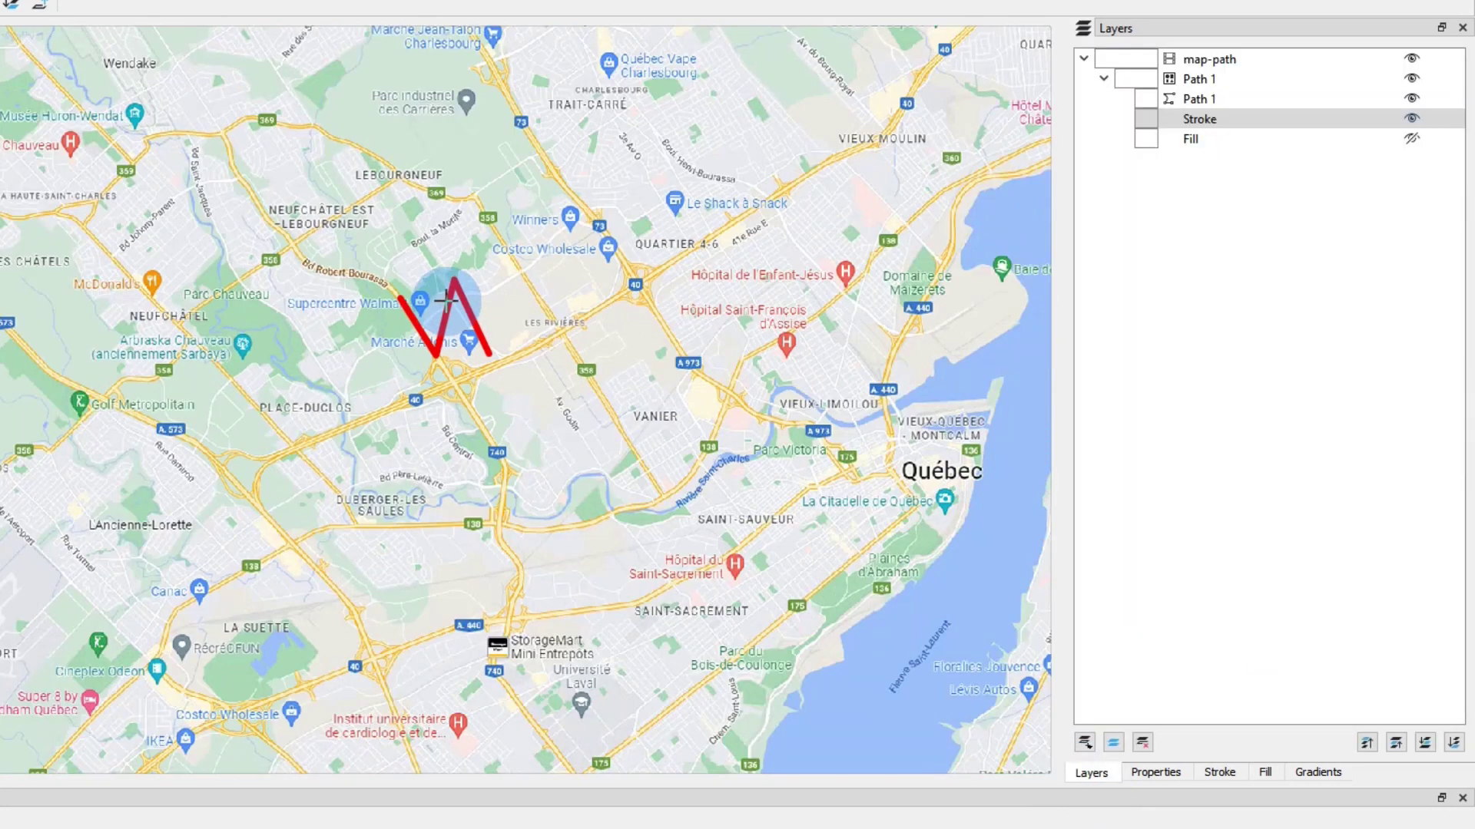
scroll(444, 303, "up", 1)
left_click_drag(560, 402, 324, 380)
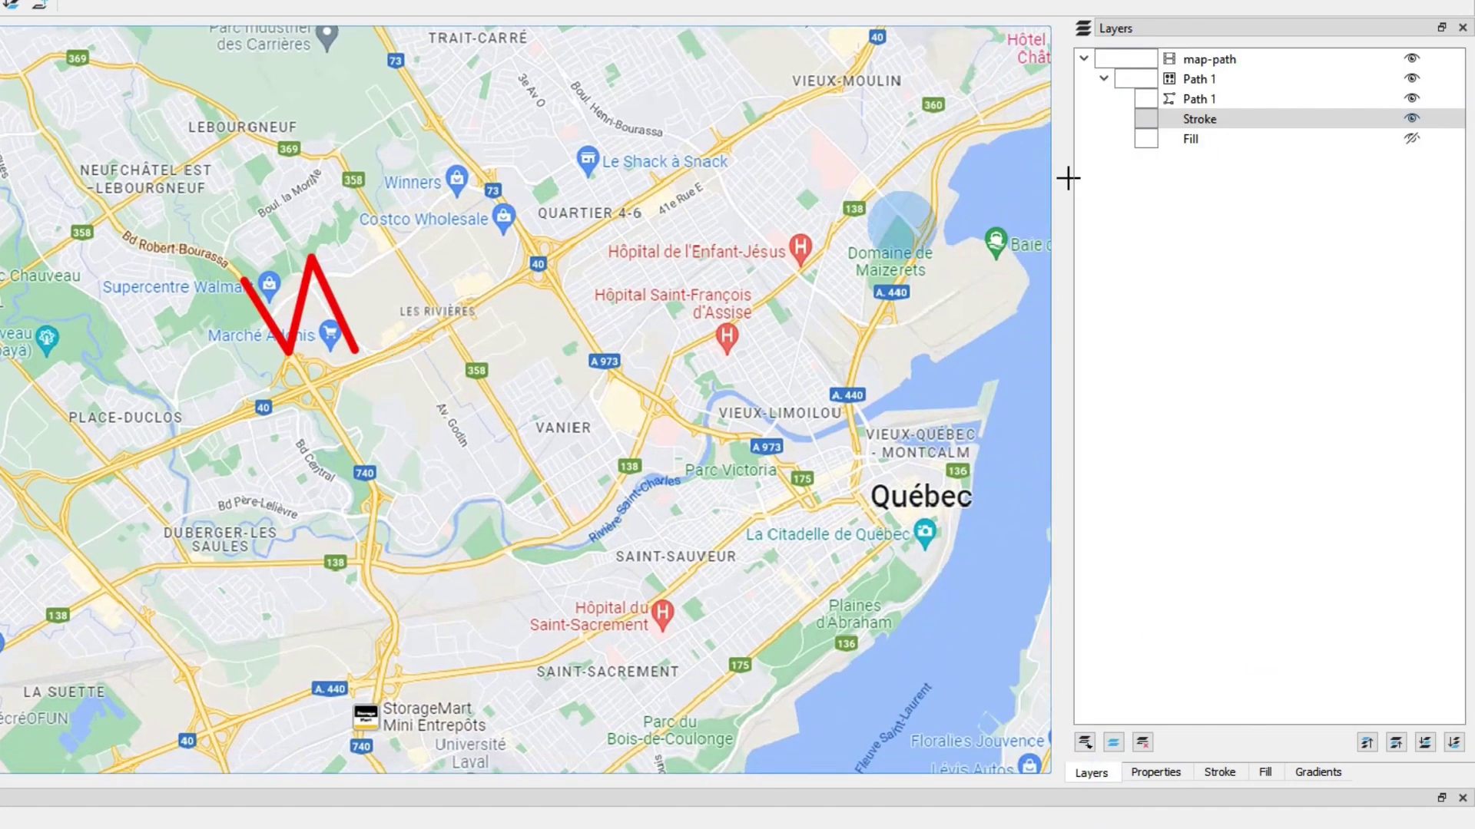
left_click(1199, 80)
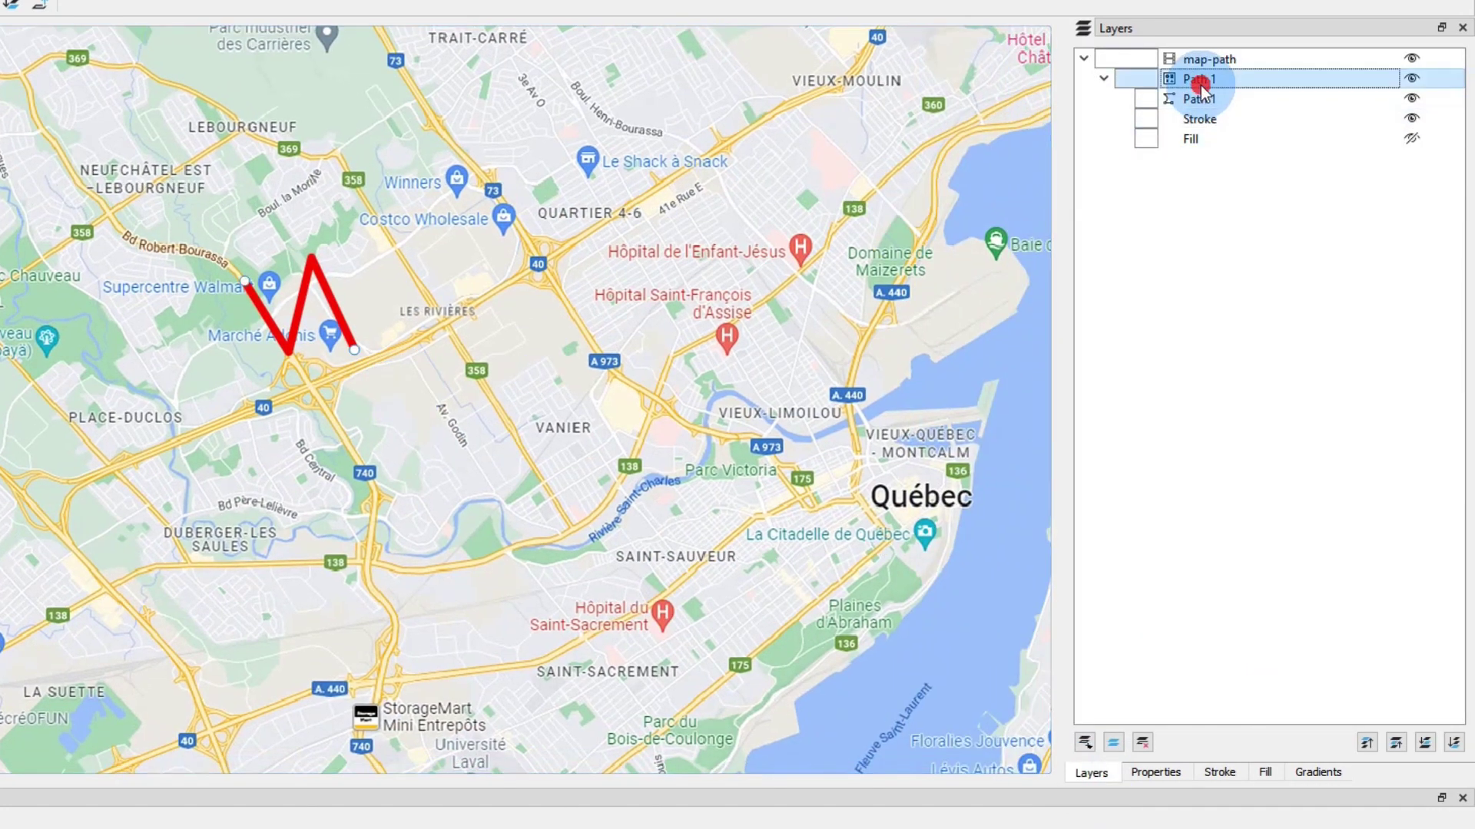
left_click(1142, 742)
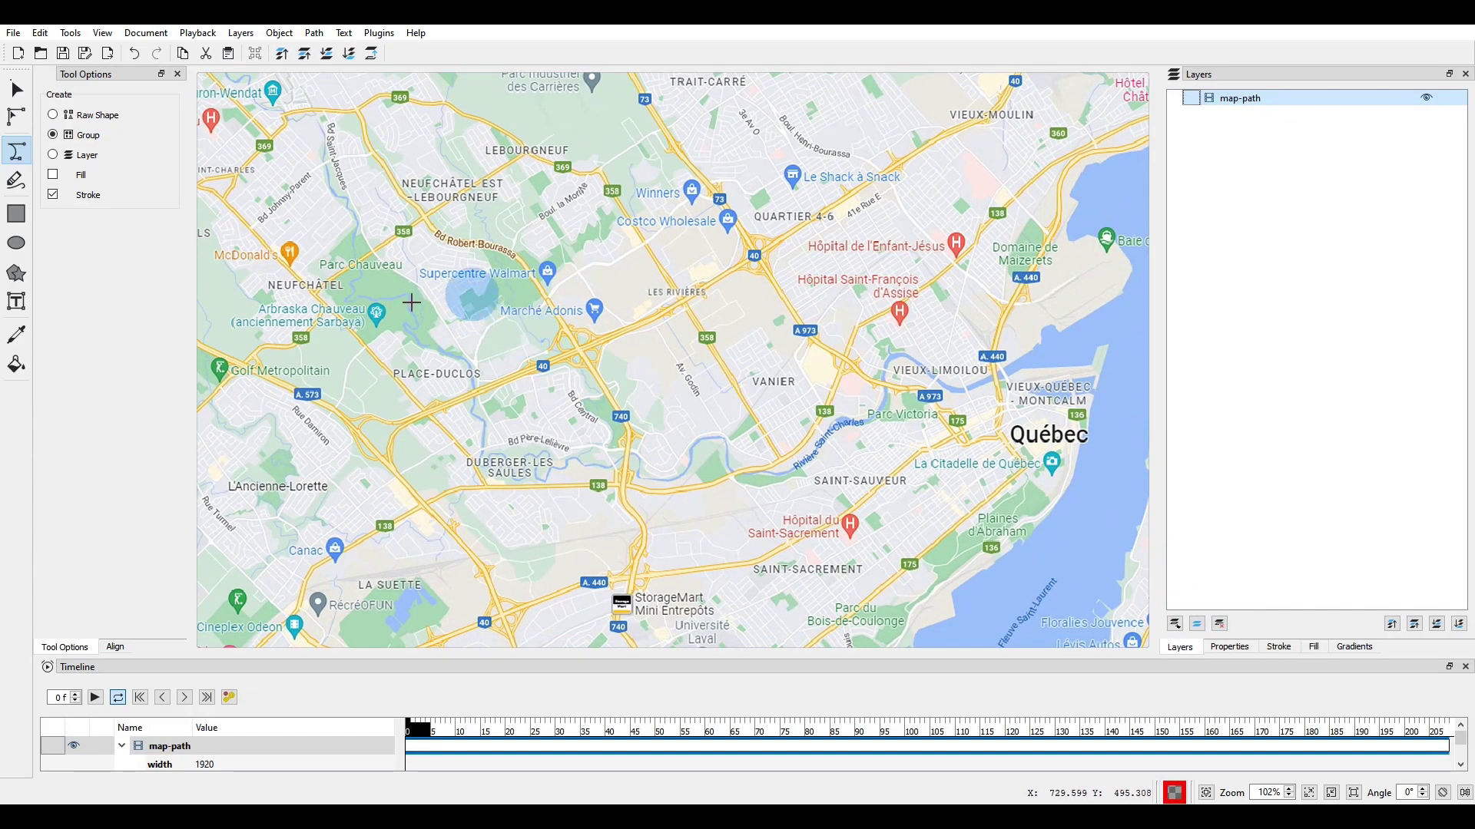
scroll(361, 330, "left", 3)
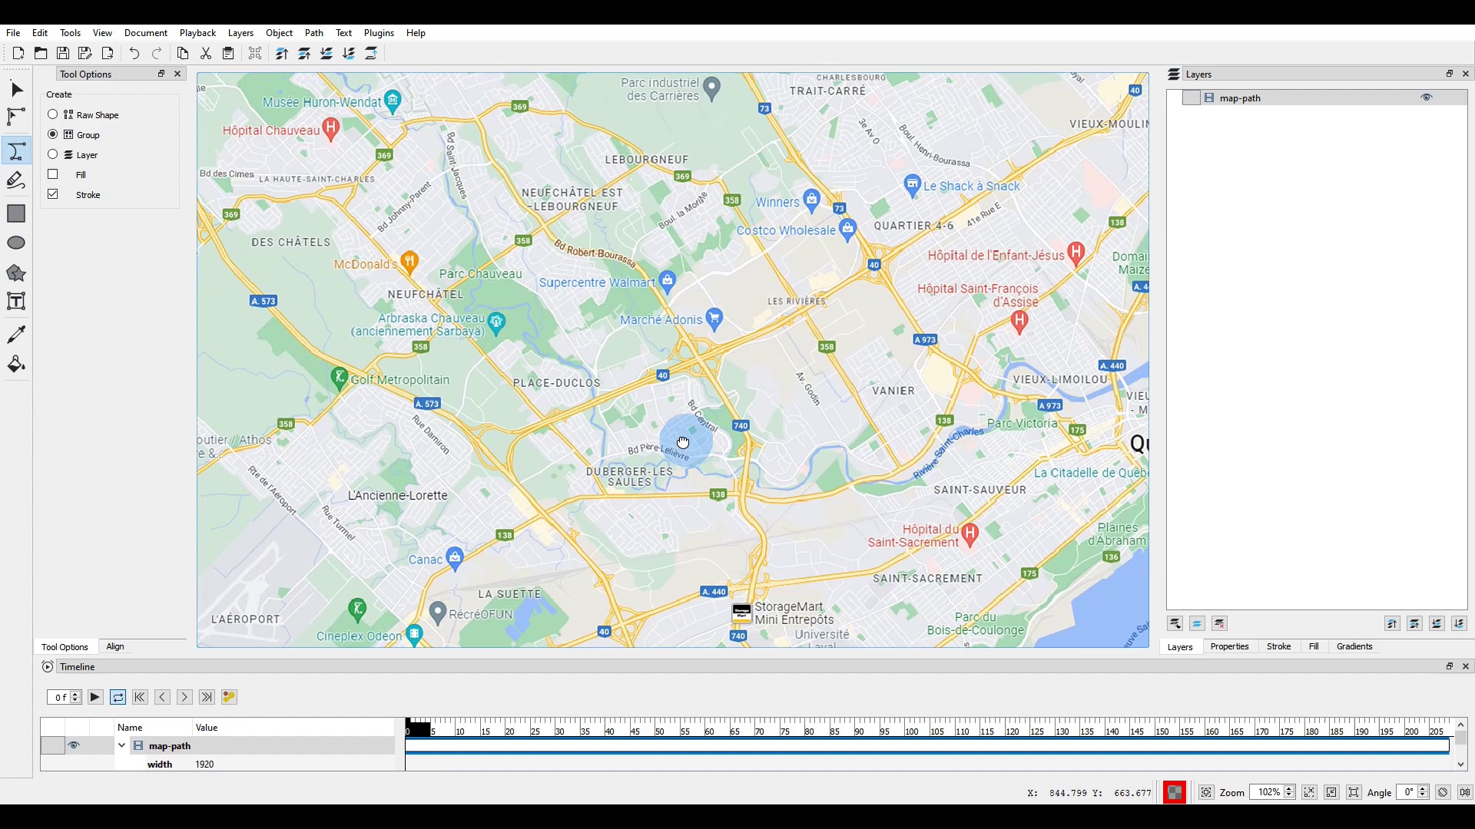
- Draw an open straight-segment path along the main roads from McDonald's in Neufchâtel via Lebourgneuf and Vanier to Hôpital de l'Enfant-Jésus
left_click_drag(682, 443, 668, 479)
left_click(399, 328)
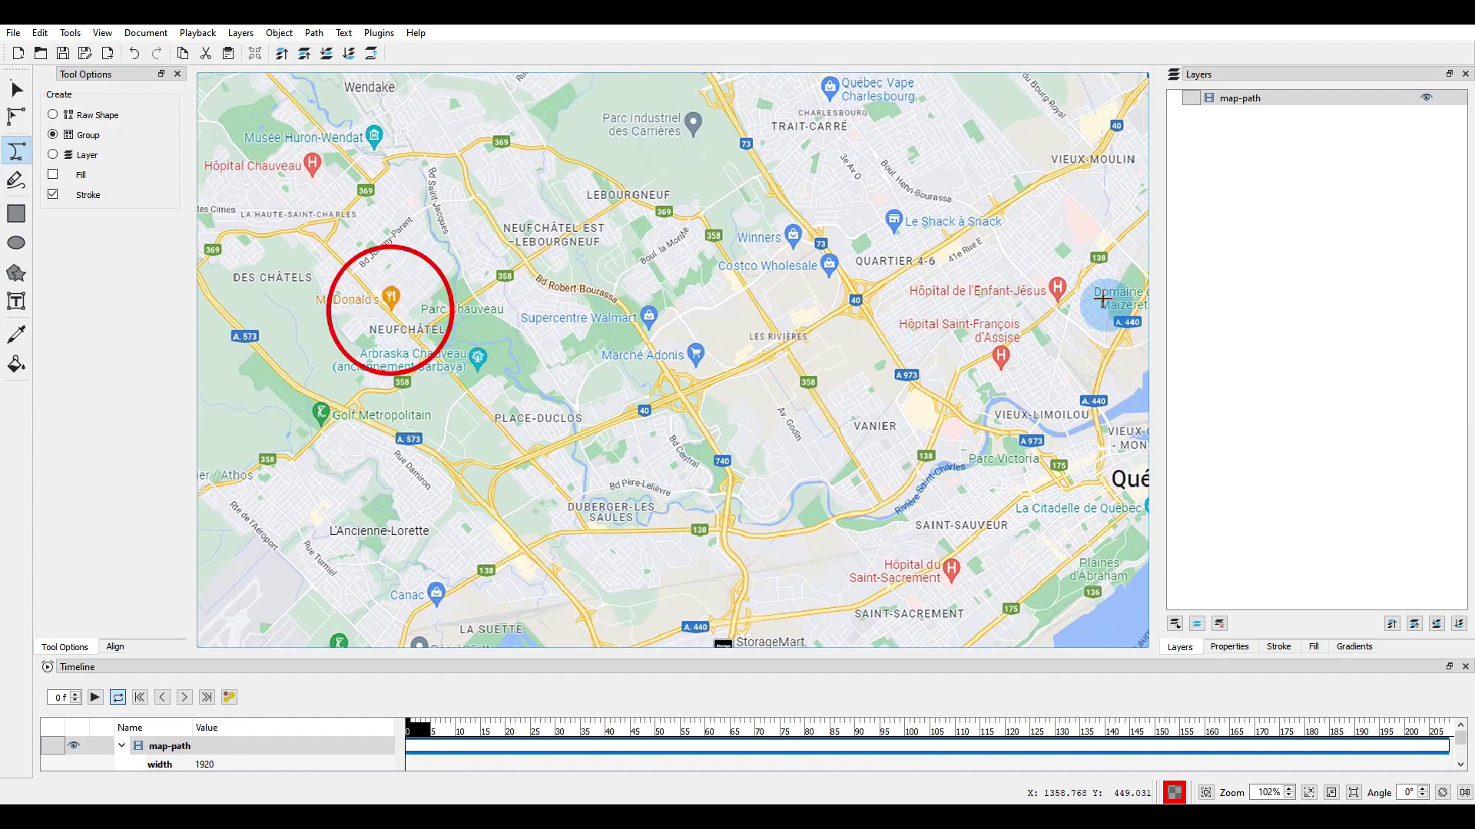
left_click(1060, 297)
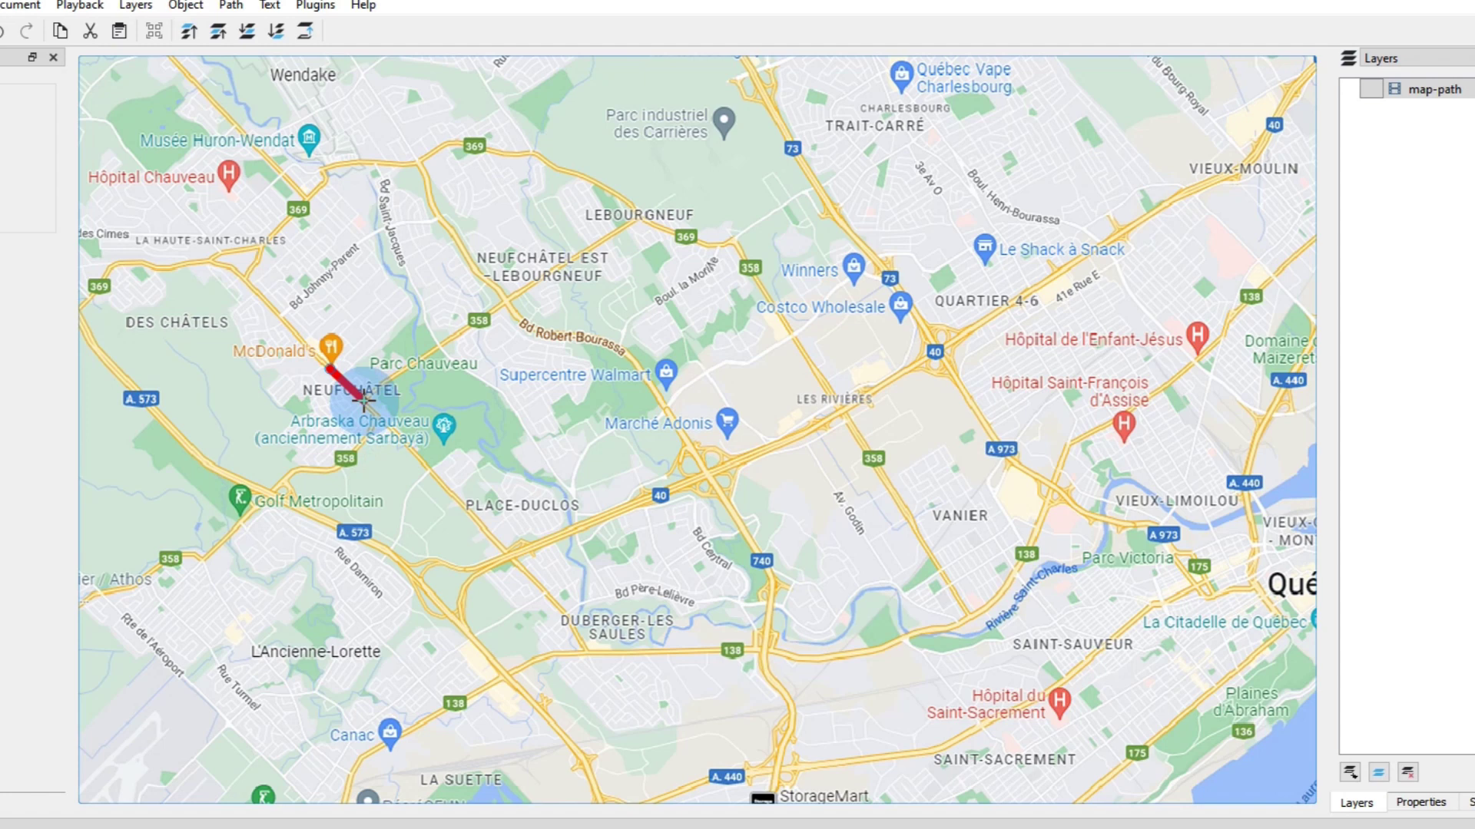
left_click(364, 400)
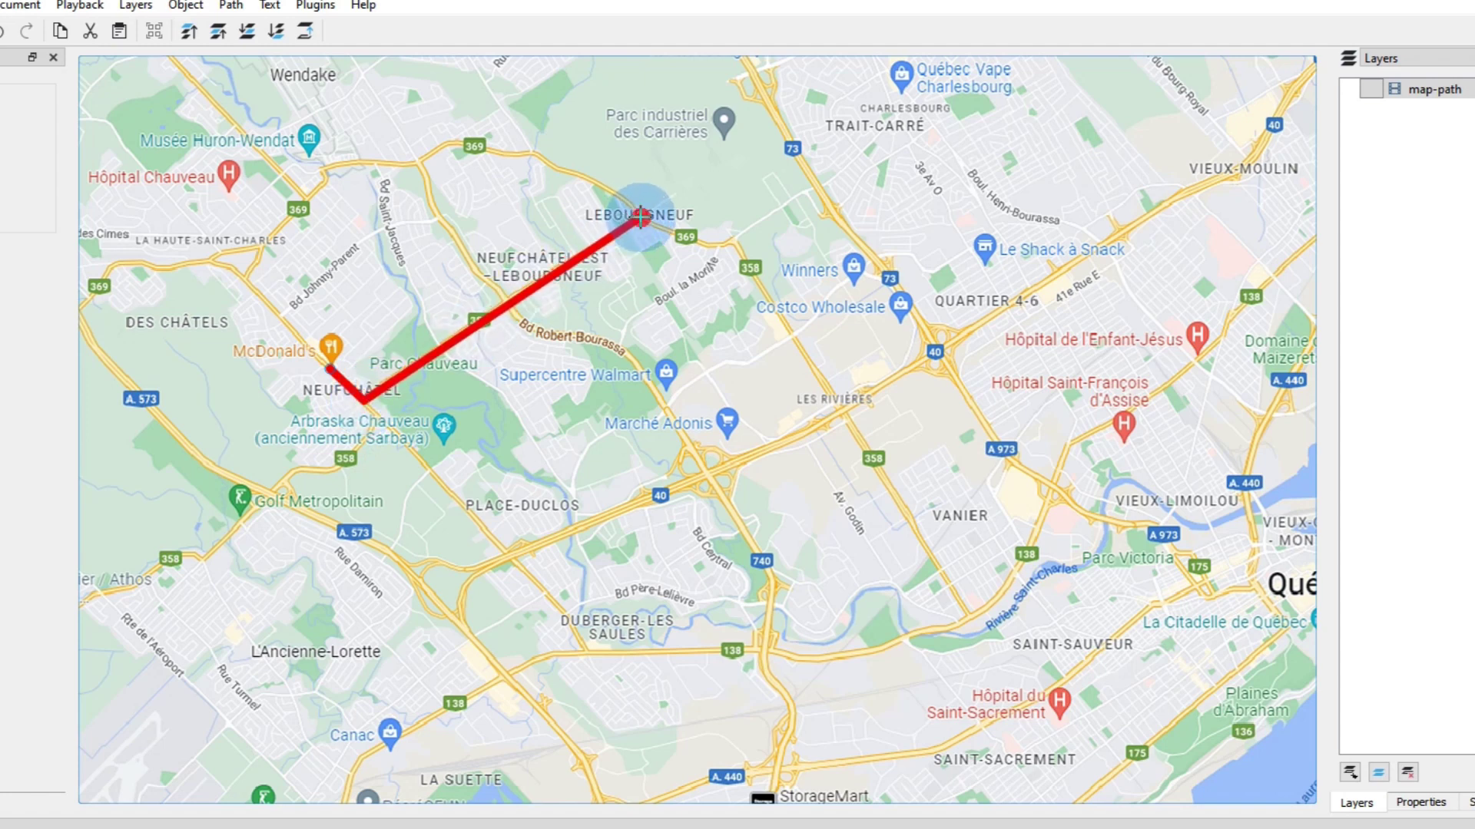
left_click(641, 218)
left_click(701, 244)
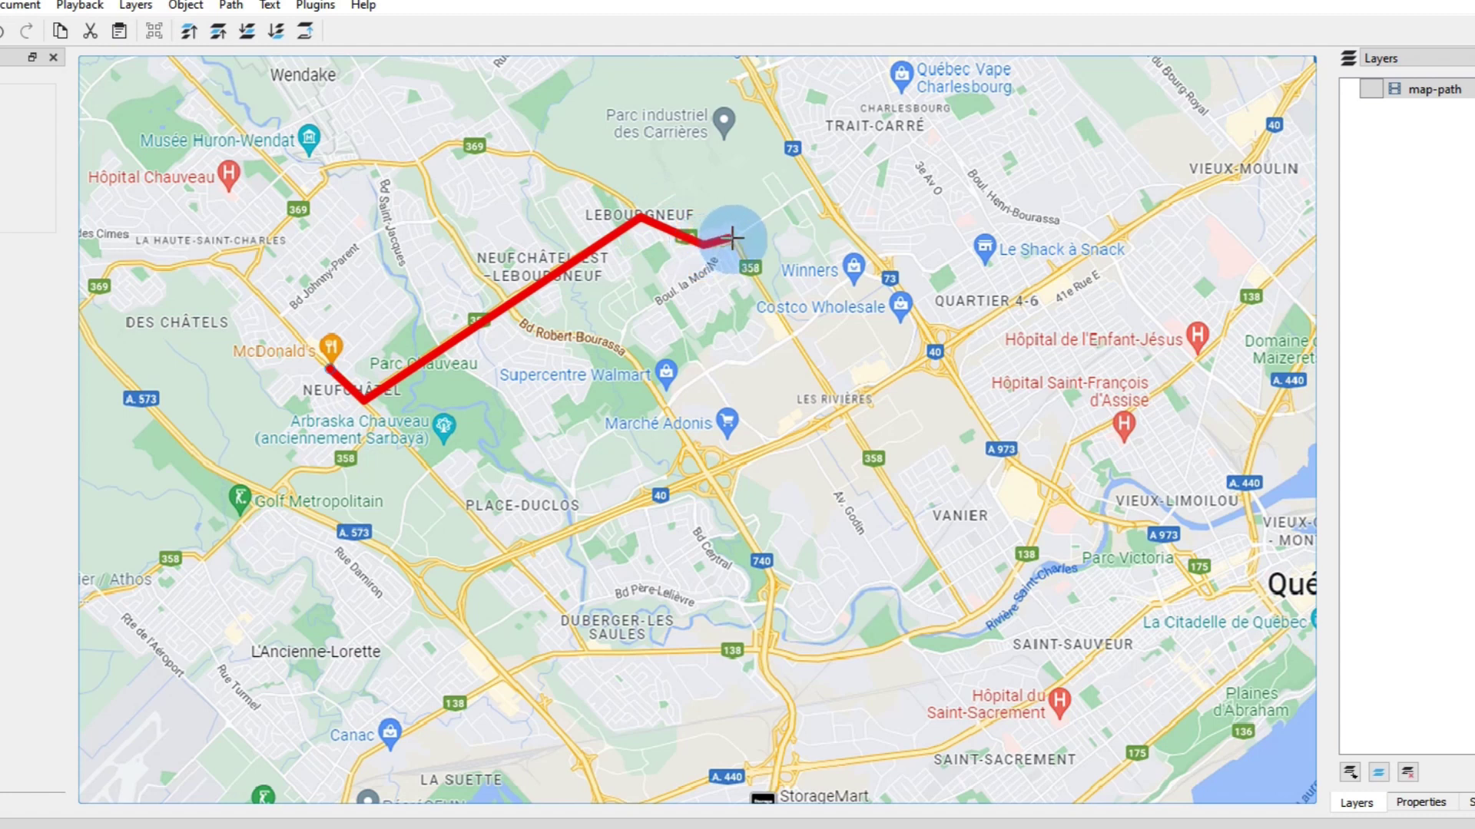
left_click(733, 239)
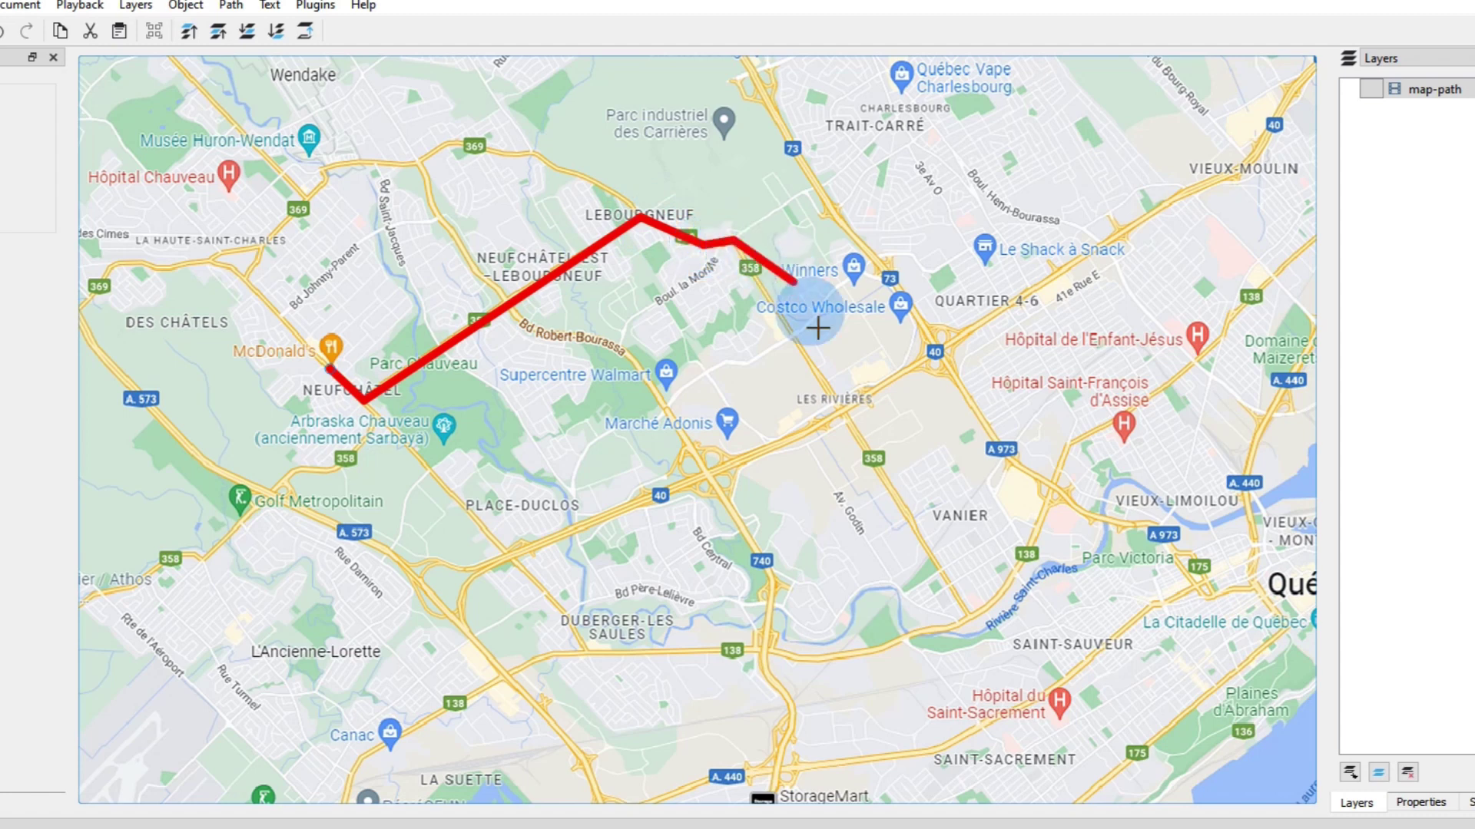
left_click(969, 616)
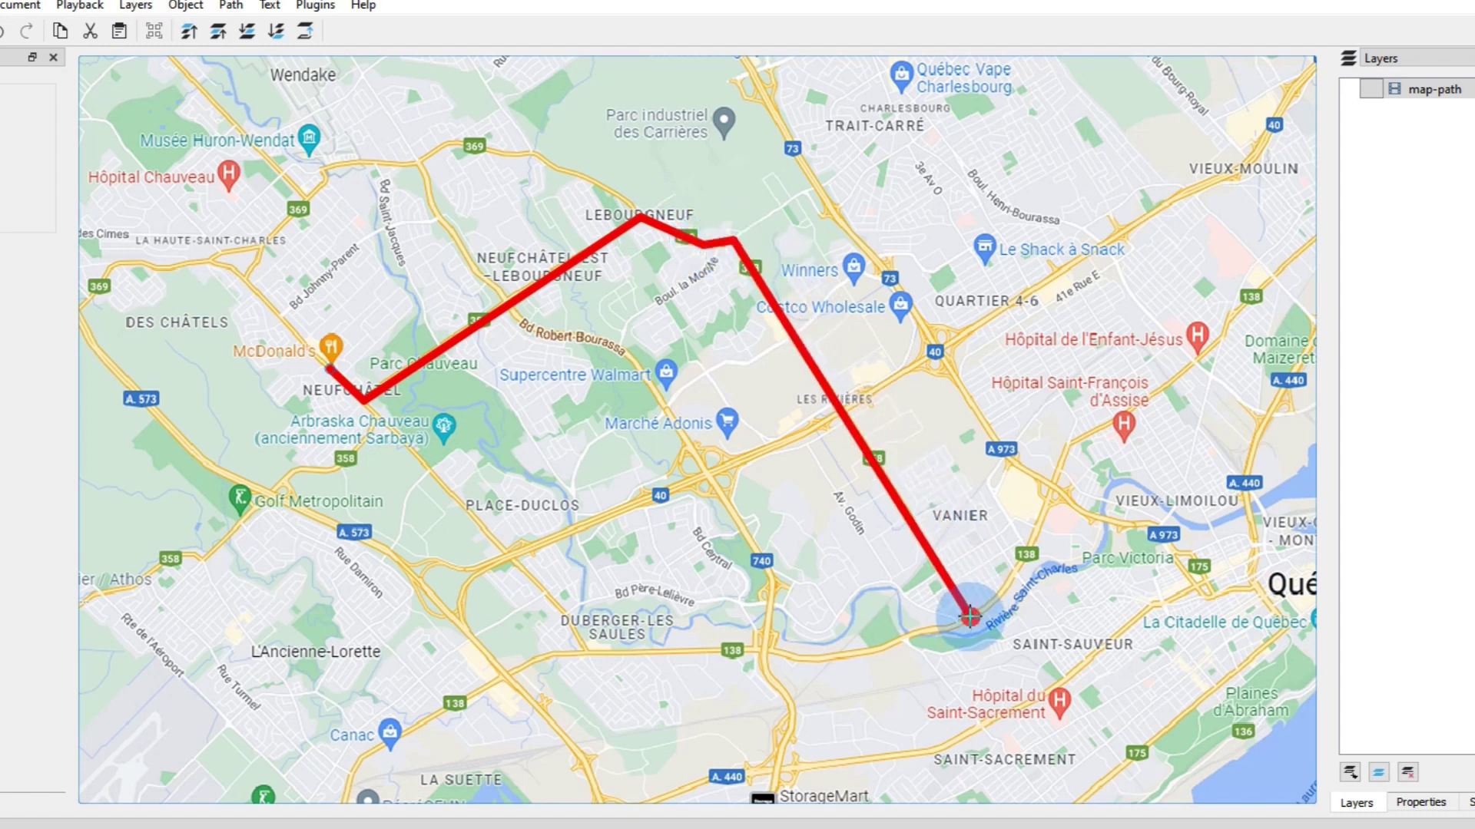
left_click(1072, 442)
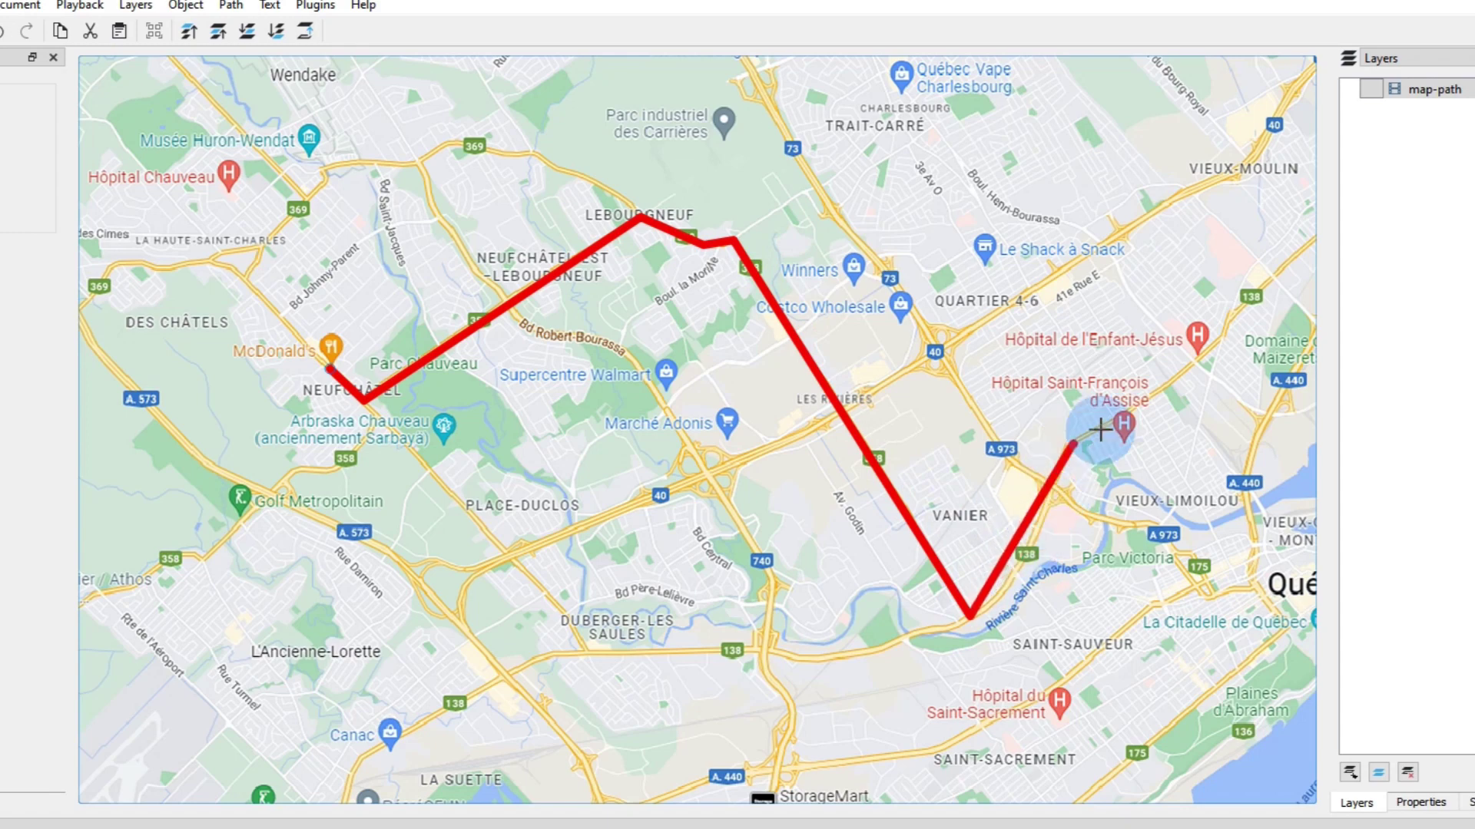
left_click(1196, 358)
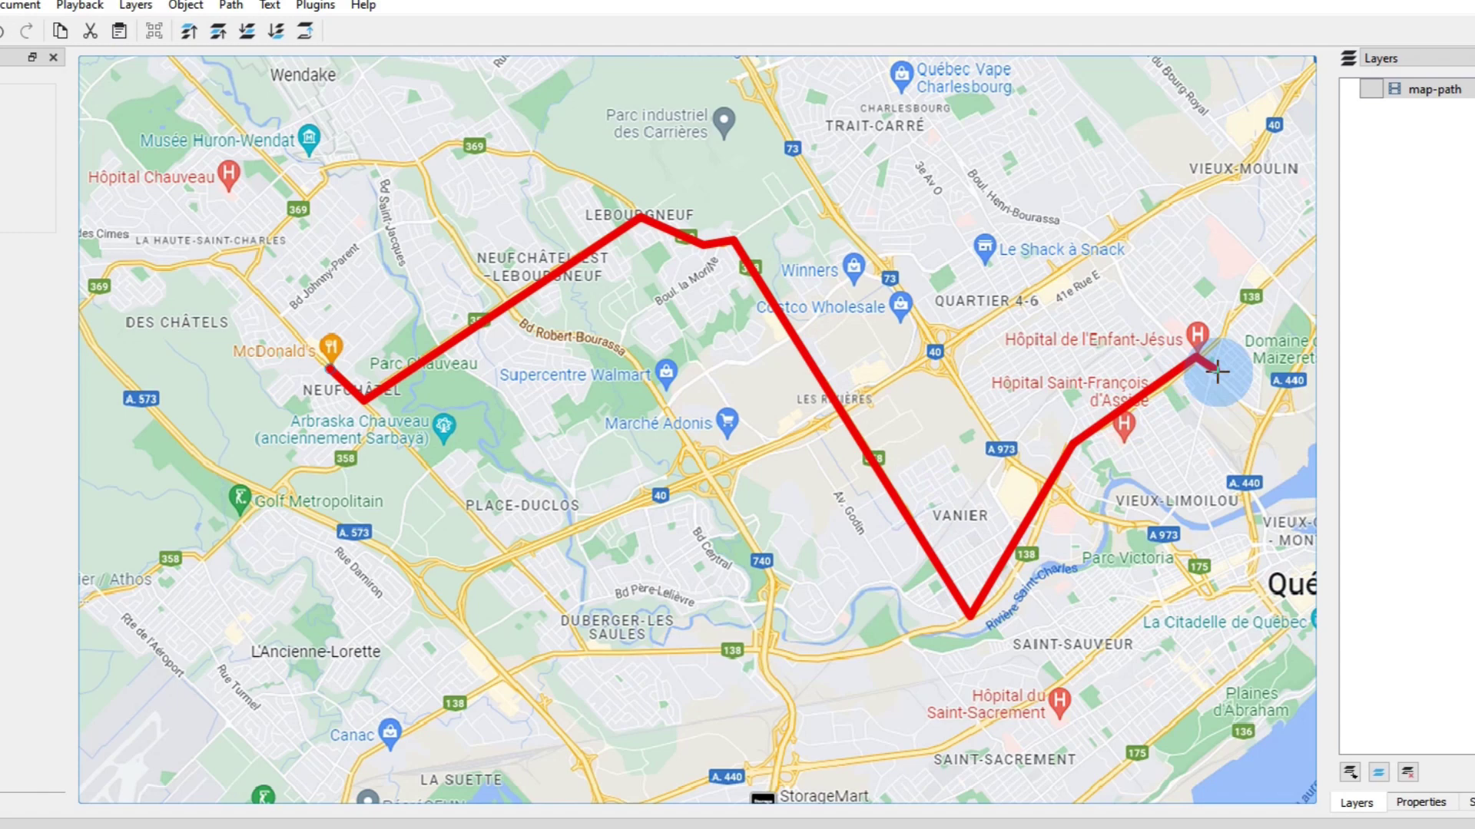
key("Return")
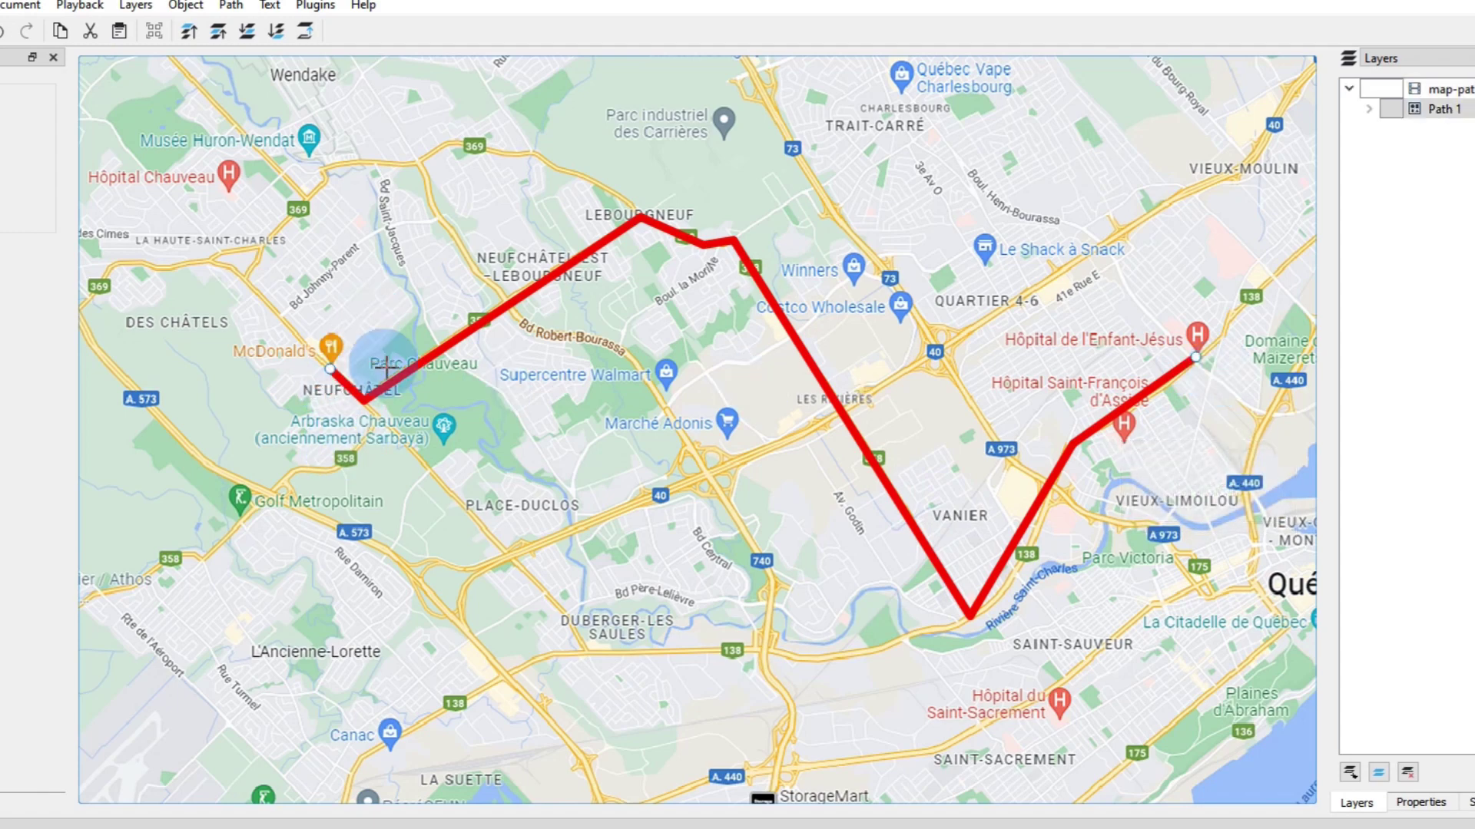
- Switch to node editing and examine how the route's nodes between McDonald's and Lebourgneuf sit on the roads
scroll(442, 323, "up", 4)
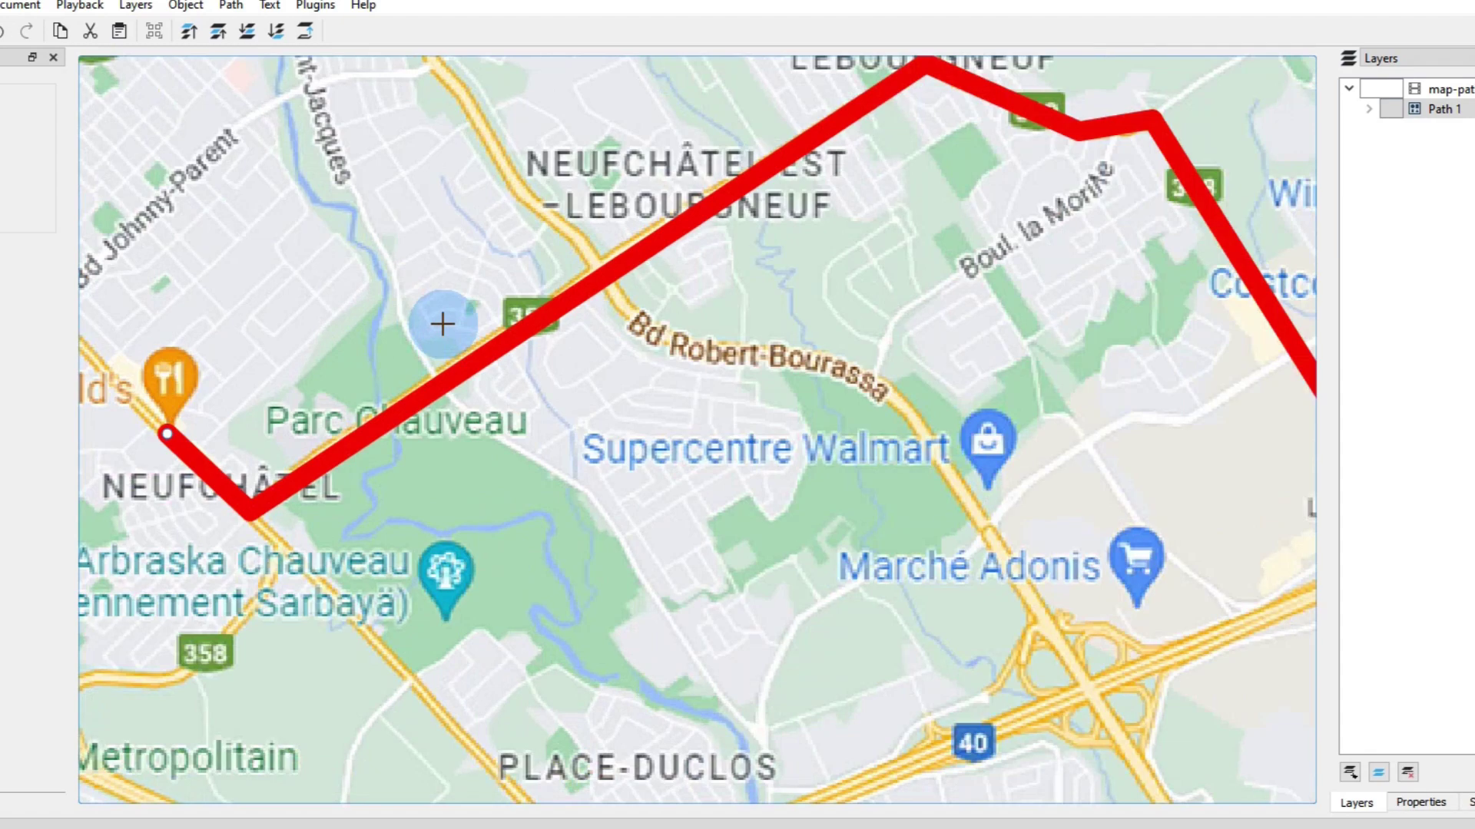
scroll(441, 323, "down", 4)
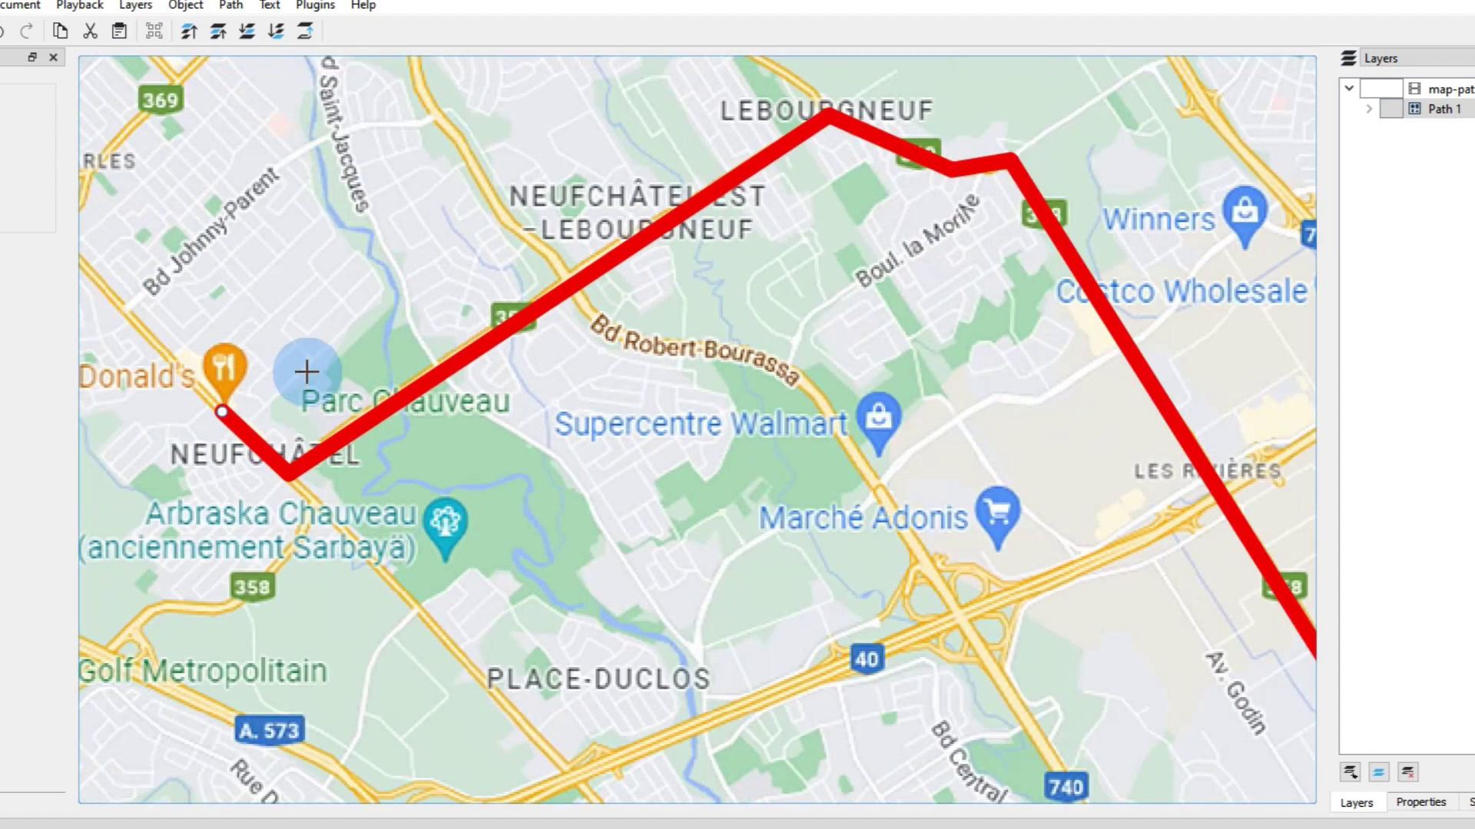
scroll(306, 372, "up", 4)
left_click_drag(290, 389, 543, 372)
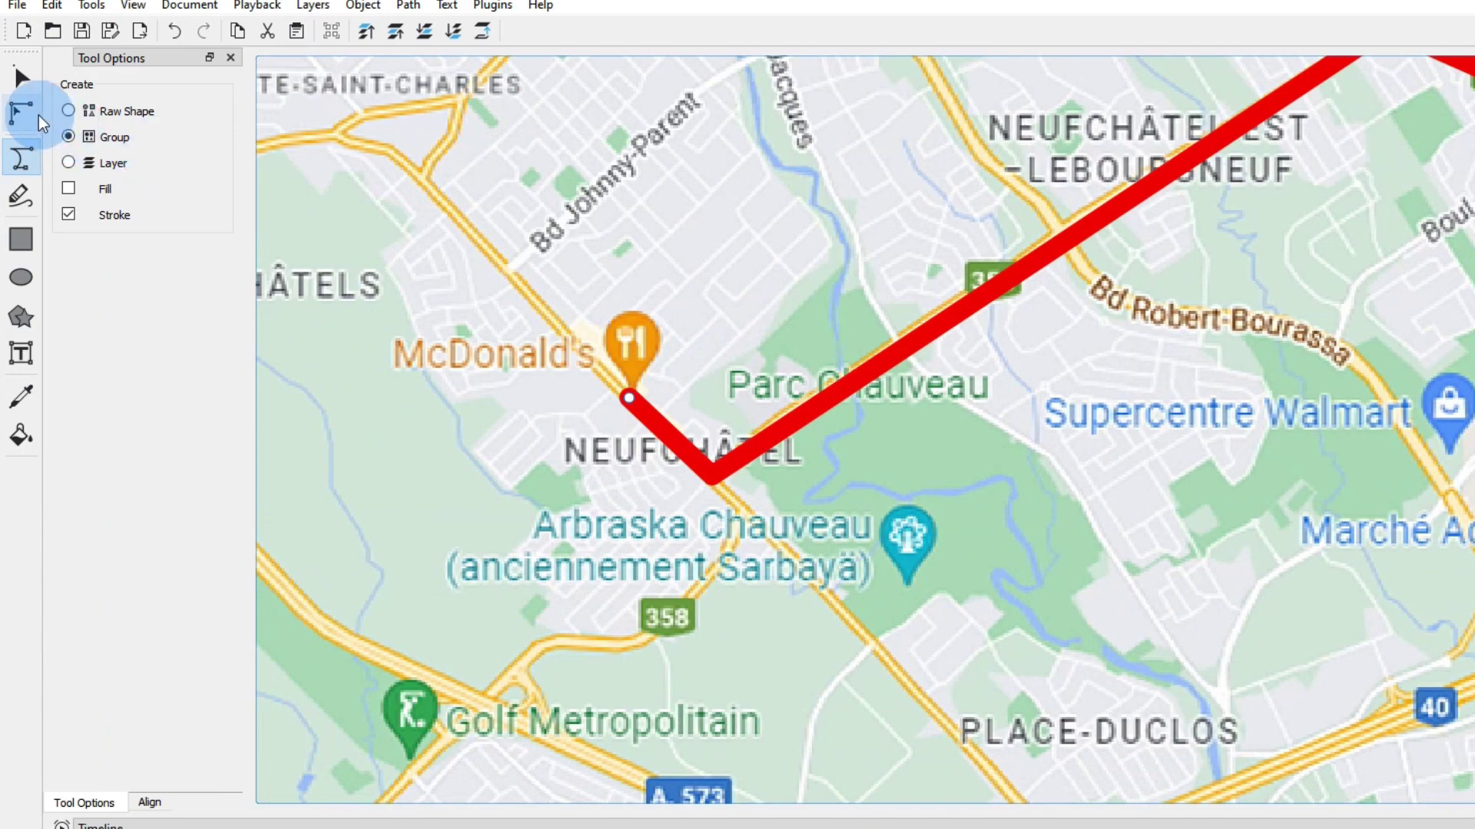
left_click(37, 115)
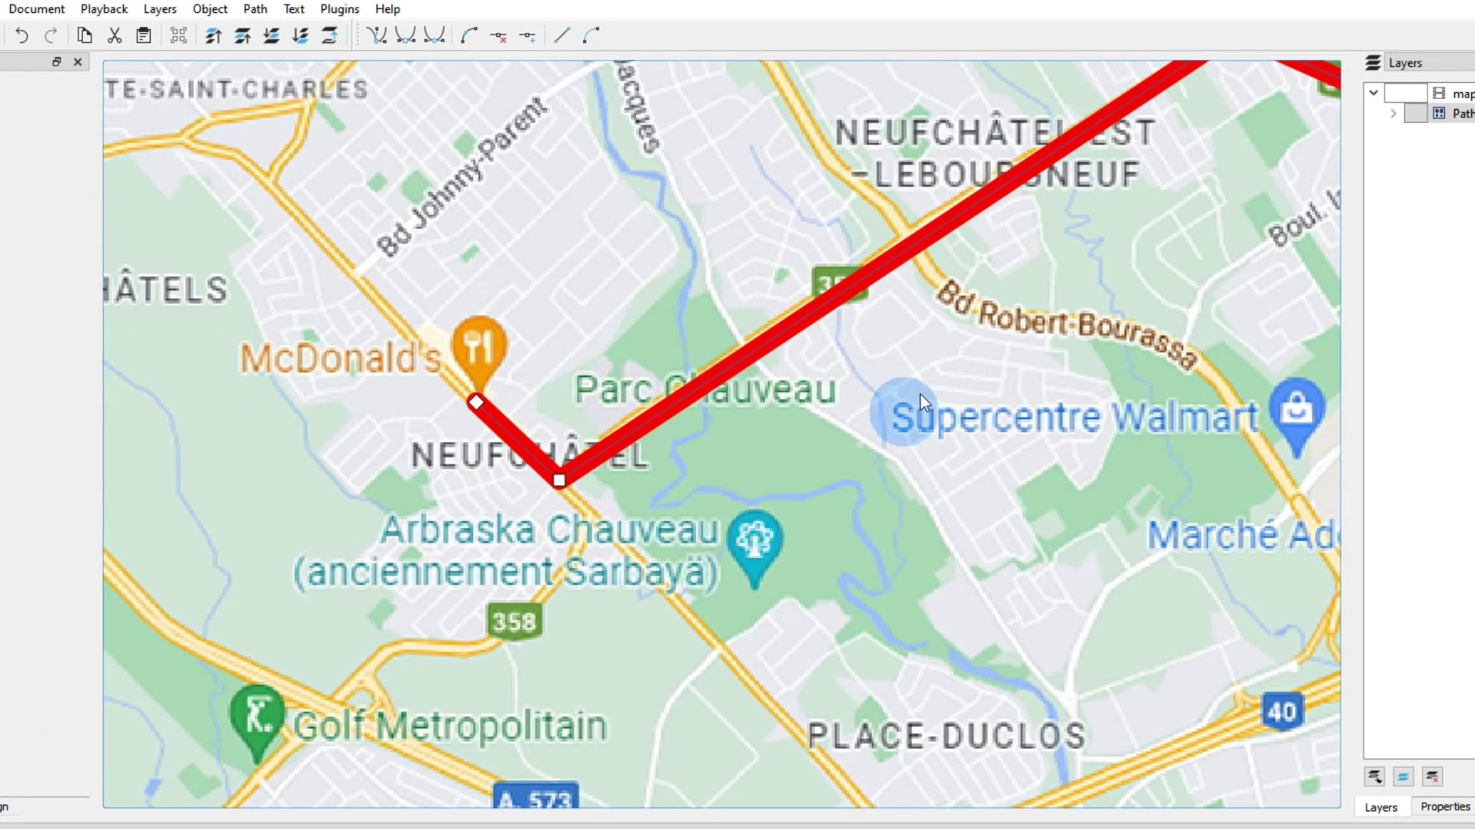
left_click_drag(1073, 391, 876, 520)
scroll(724, 523, "down", 3)
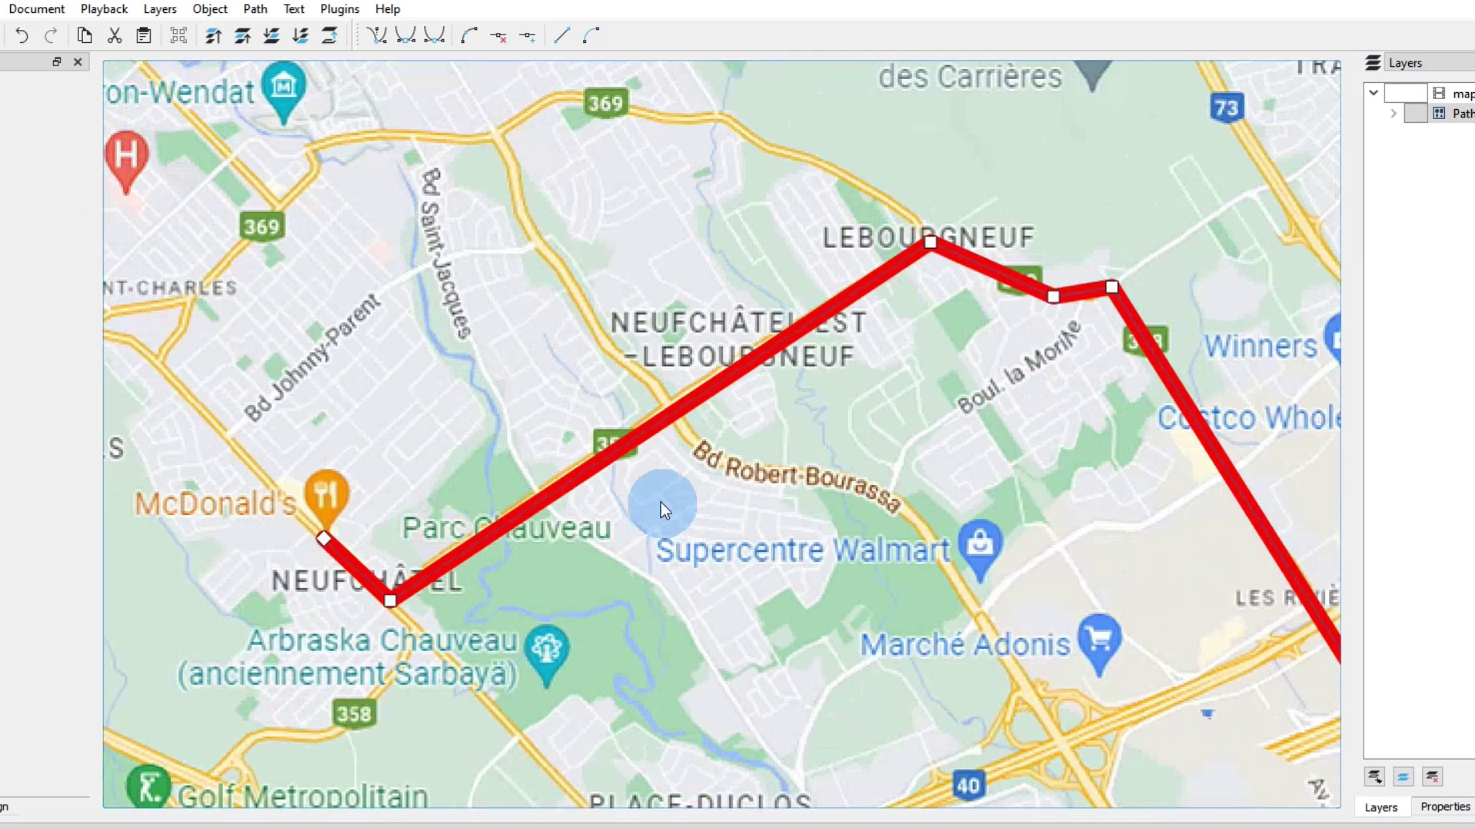
scroll(937, 624, "down", 2)
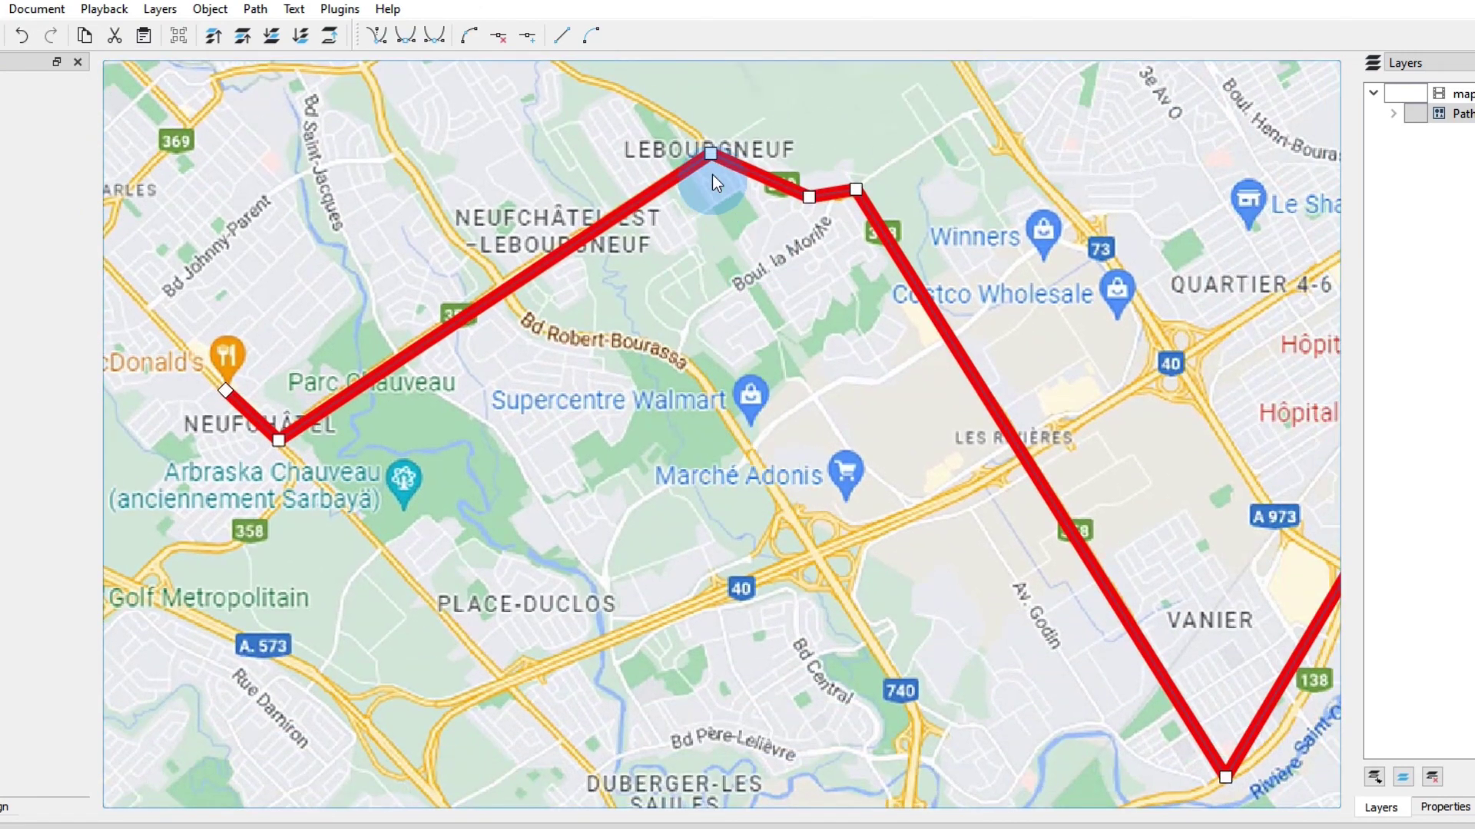
left_click(810, 199)
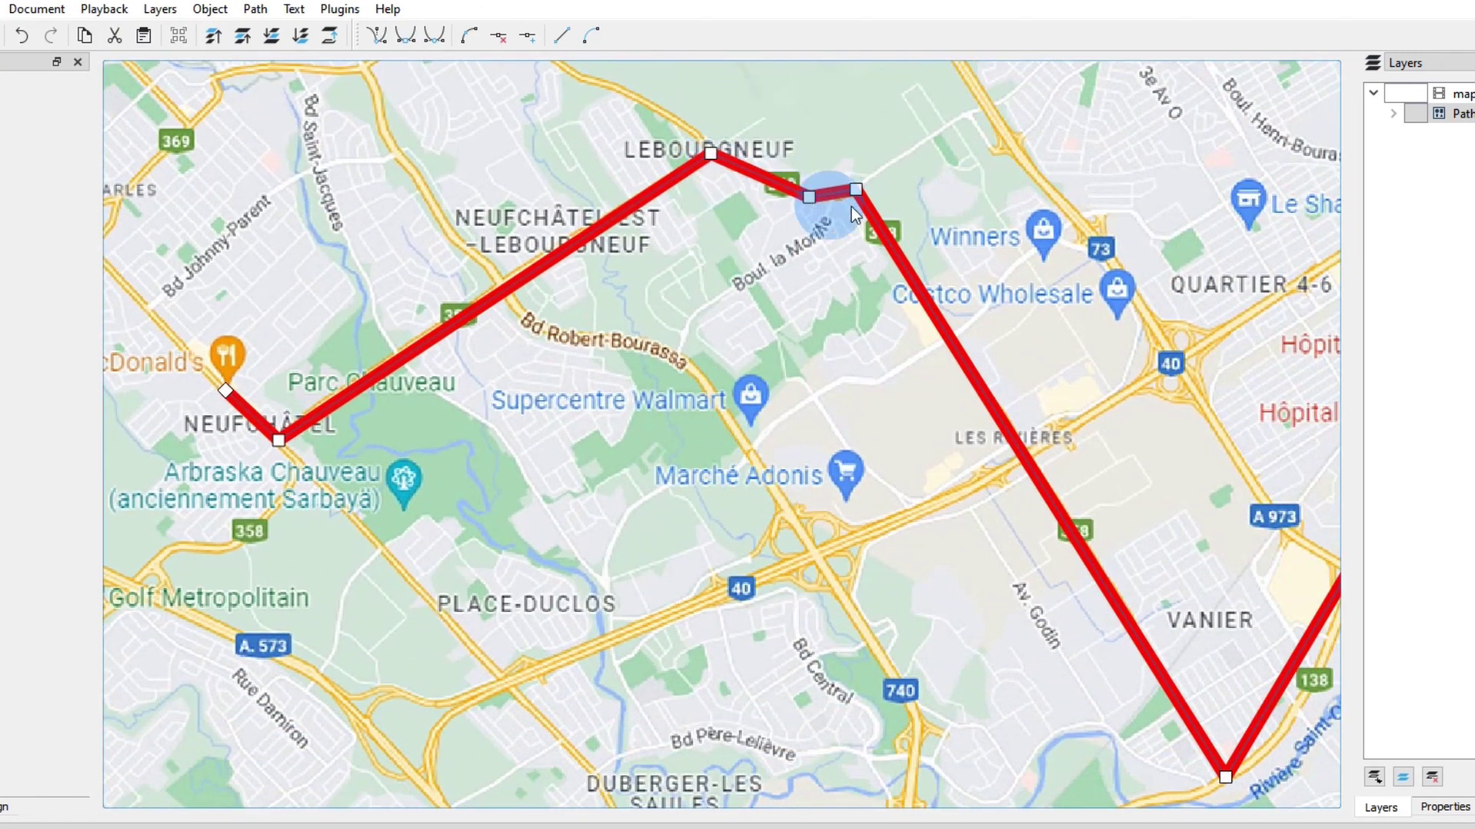
left_click_drag(896, 517, 1149, 566)
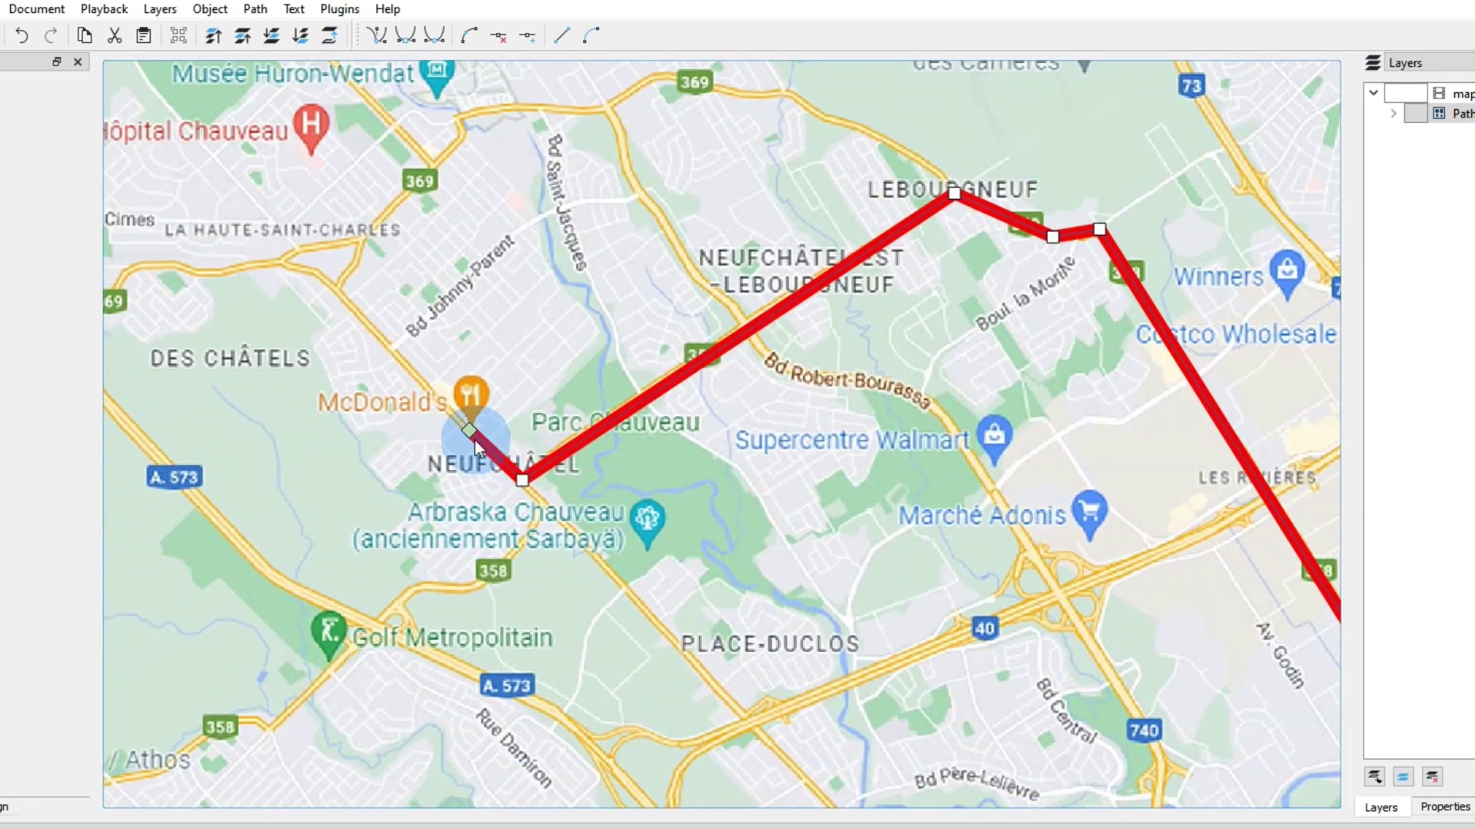
- Shift the route's start node at McDonald's, the Neufchâtel corner node and the Lebourgneuf corner node closer onto the road
mouse_move(451, 449)
left_mouse_down()
mouse_move(444, 527)
mouse_move(462, 449)
left_mouse_up()
left_click_drag(544, 413, 467, 432)
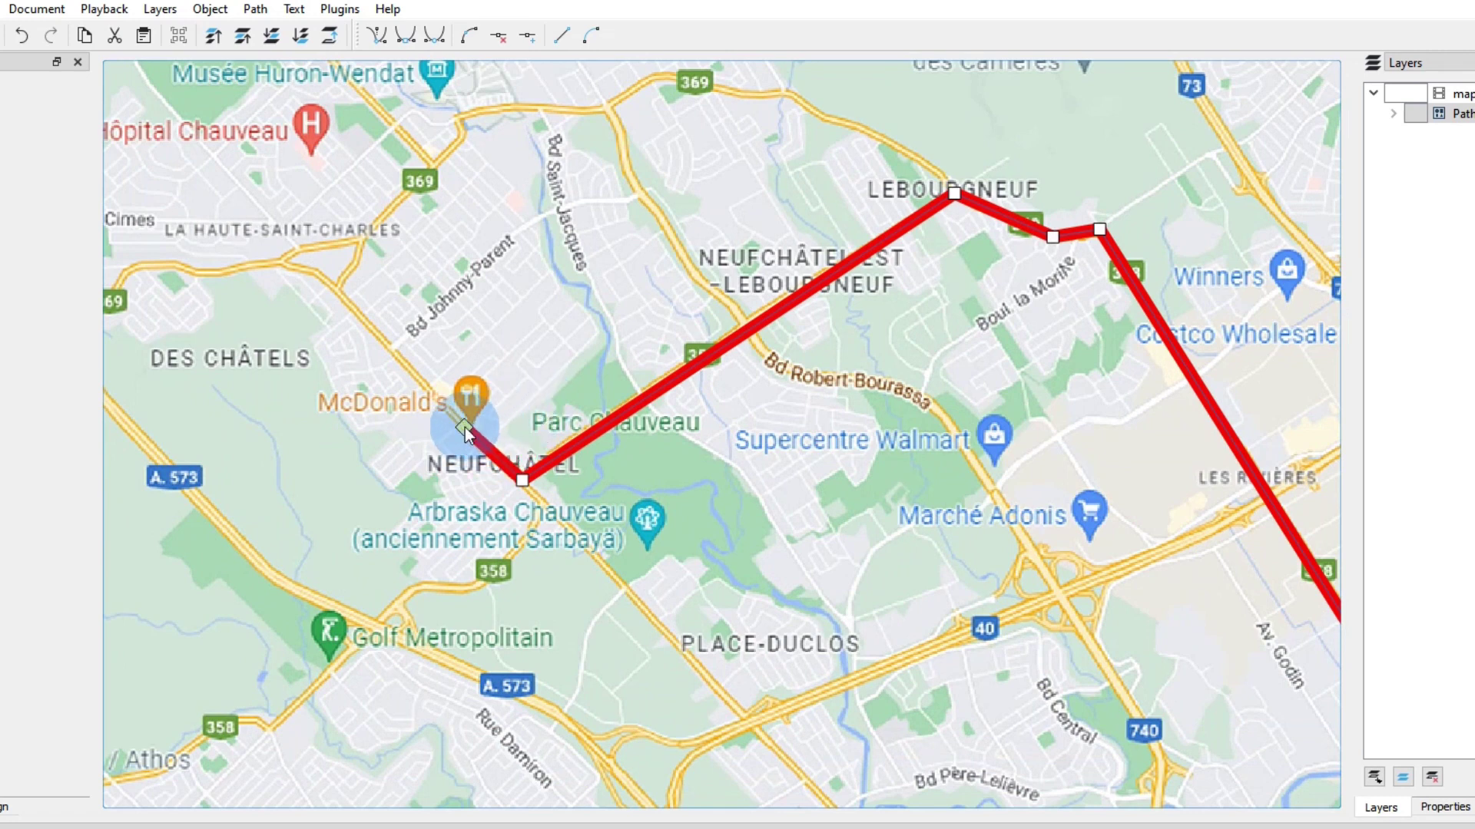
mouse_move(524, 482)
left_mouse_down()
mouse_move(569, 614)
mouse_move(526, 470)
mouse_move(523, 486)
left_mouse_up()
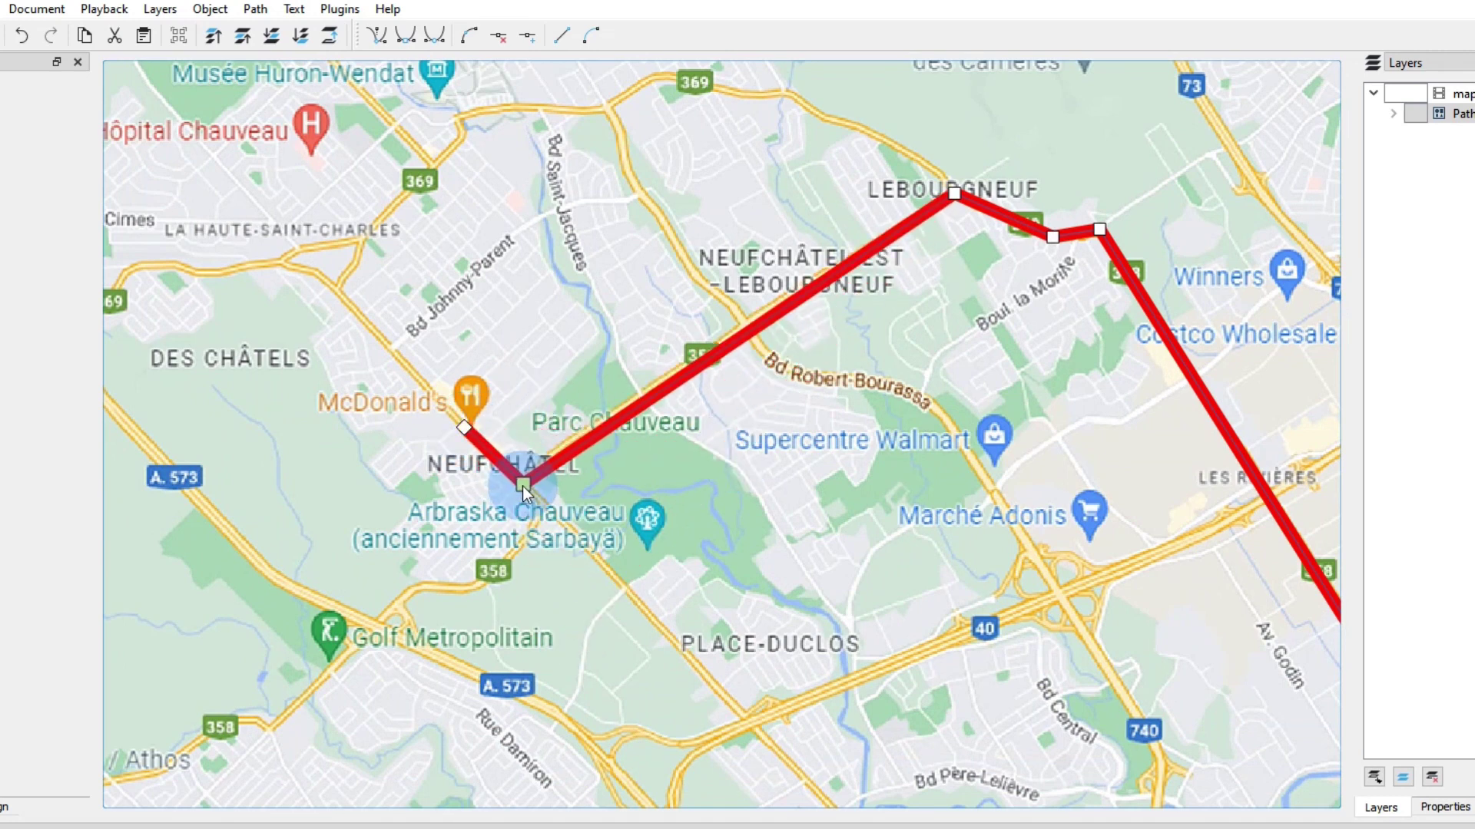
mouse_move(951, 196)
left_mouse_down()
mouse_move(960, 290)
mouse_move(951, 191)
left_mouse_up()
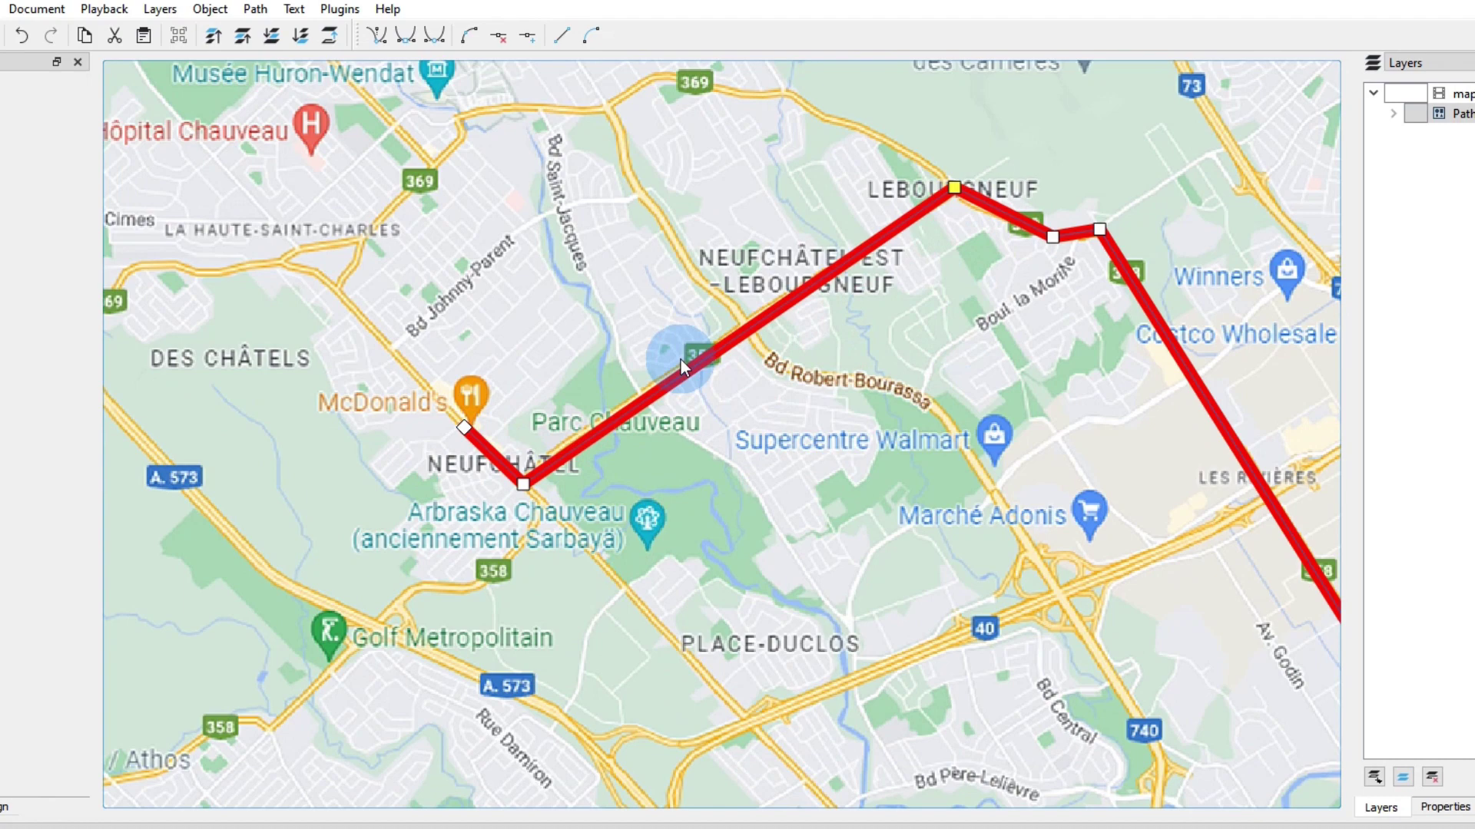
- Insert a node on the segment just past the Neufchâtel corner and move it onto the road beside Parc Chauveau
scroll(519, 480, "up", 3)
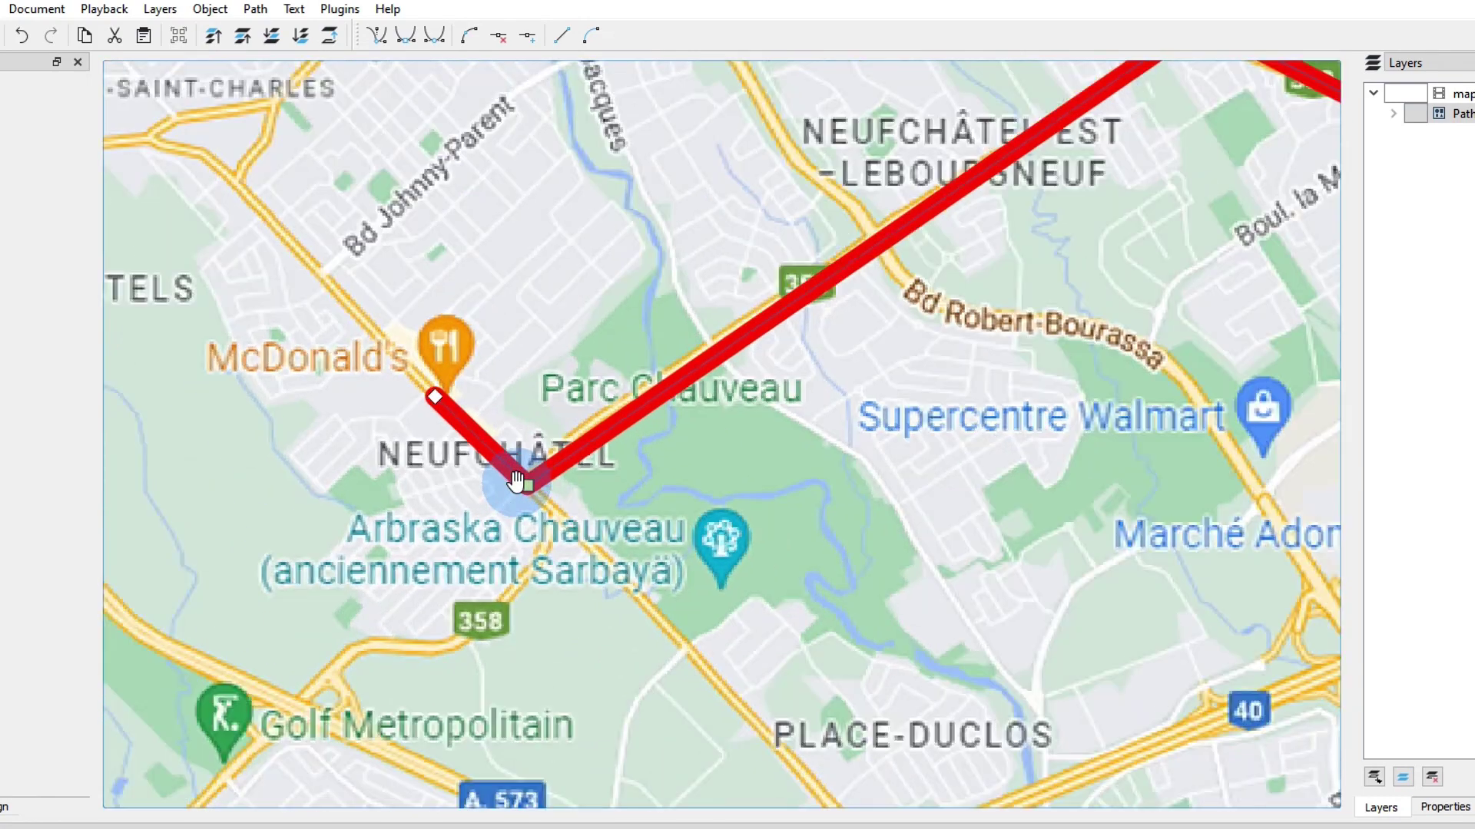
scroll(778, 371, "up", 1)
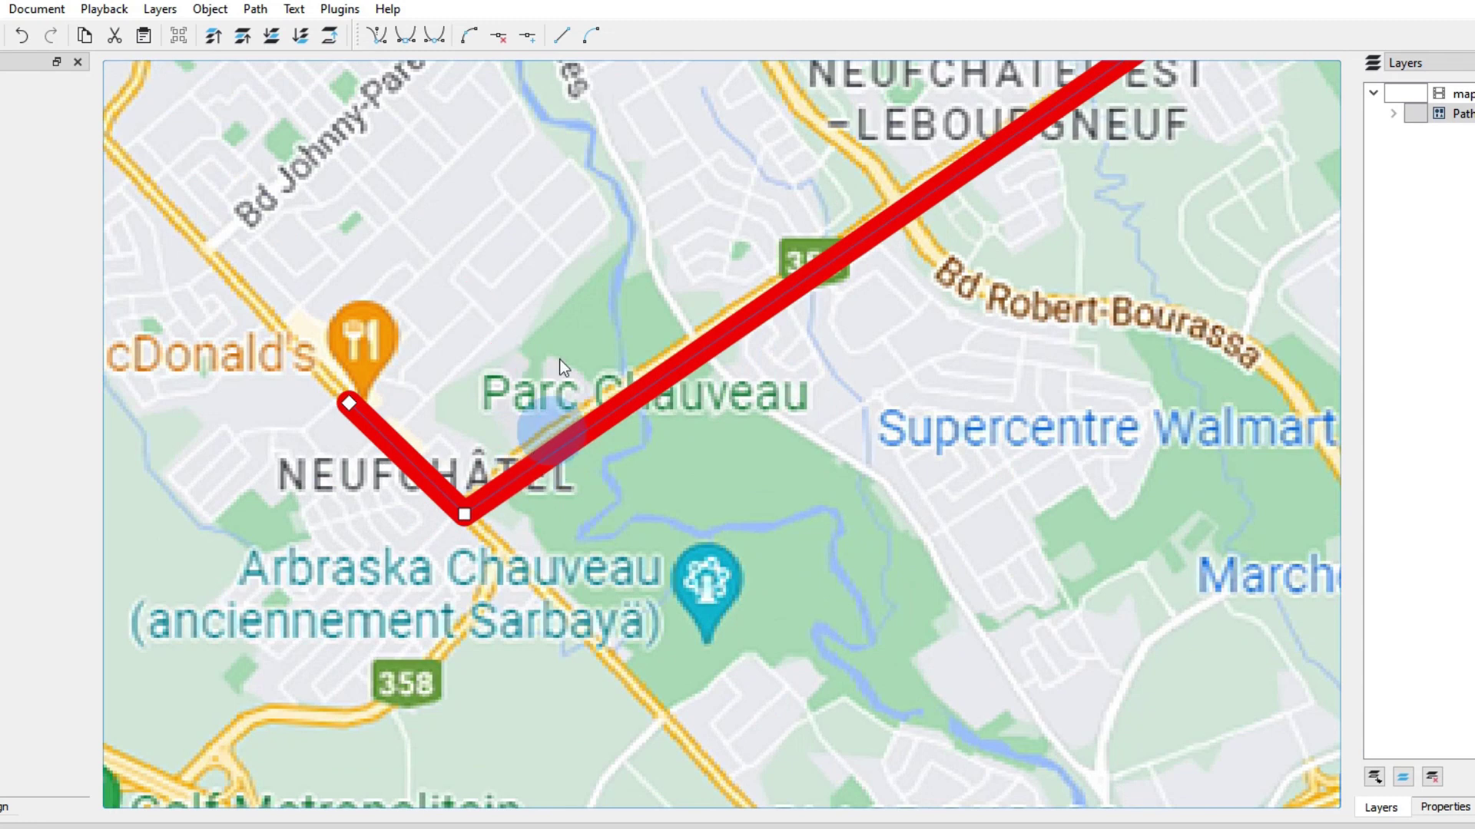
left_click(530, 36)
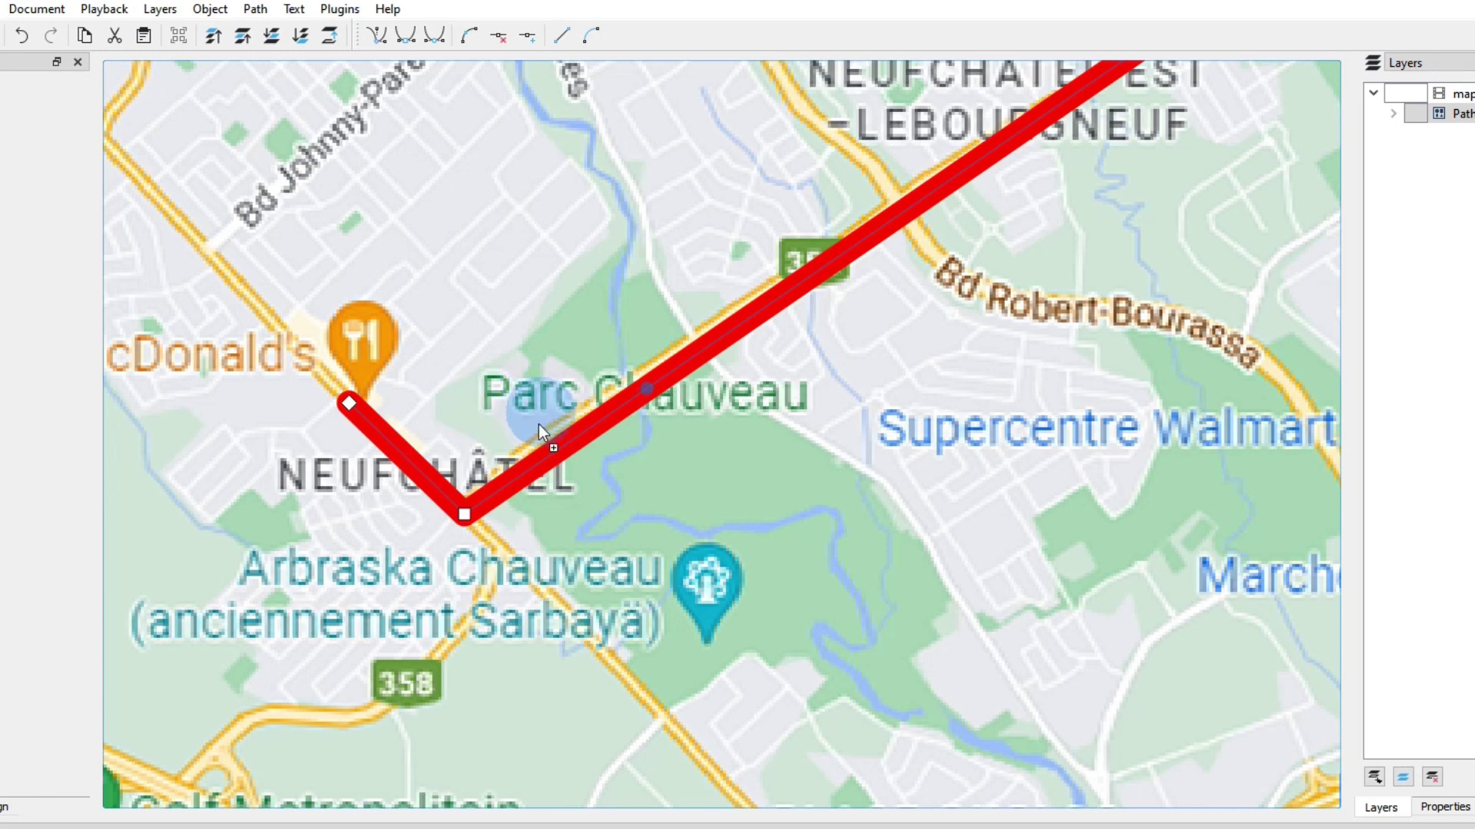
left_click(647, 389)
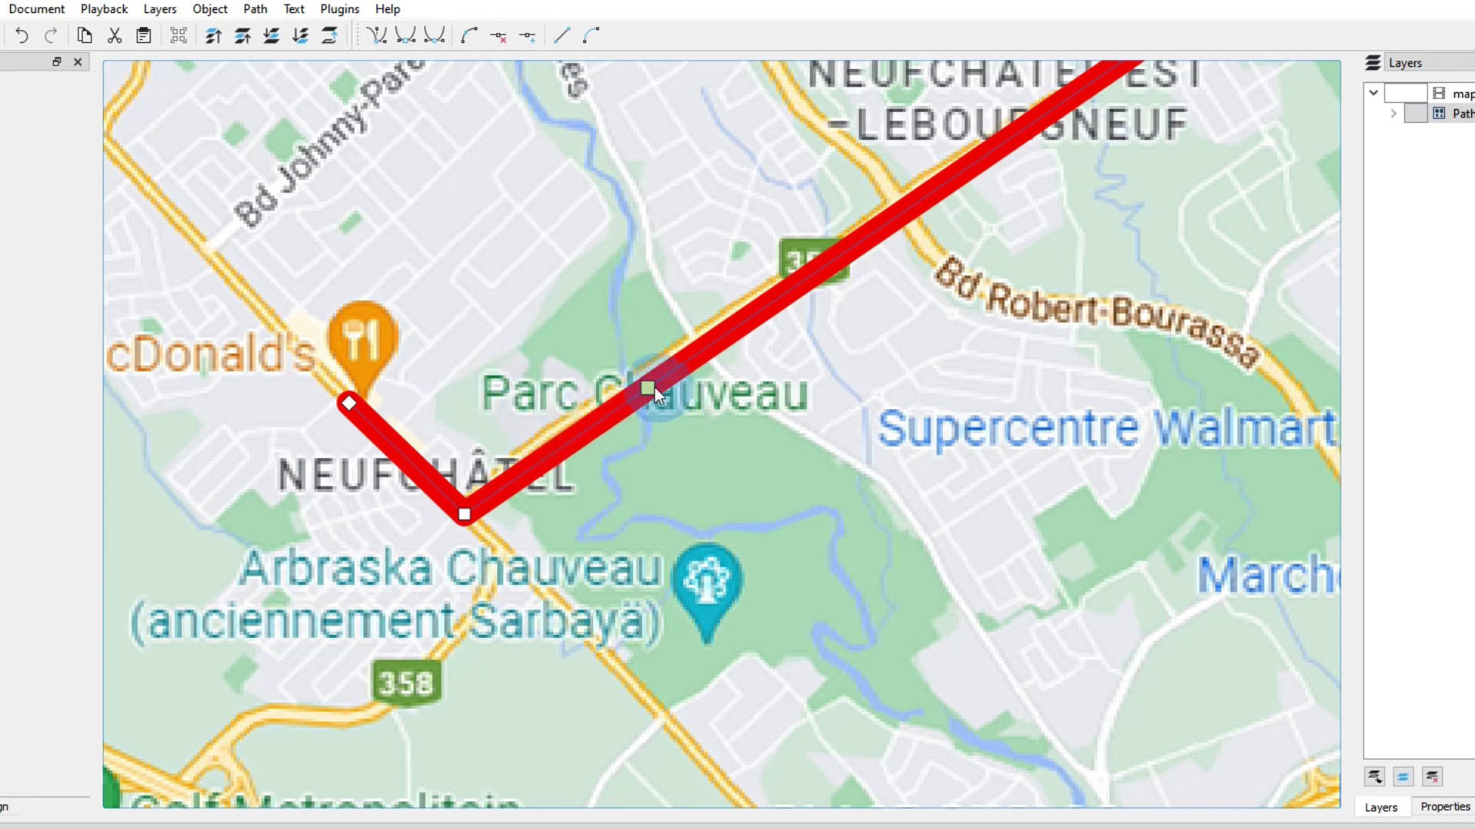
left_click_drag(652, 389, 545, 436)
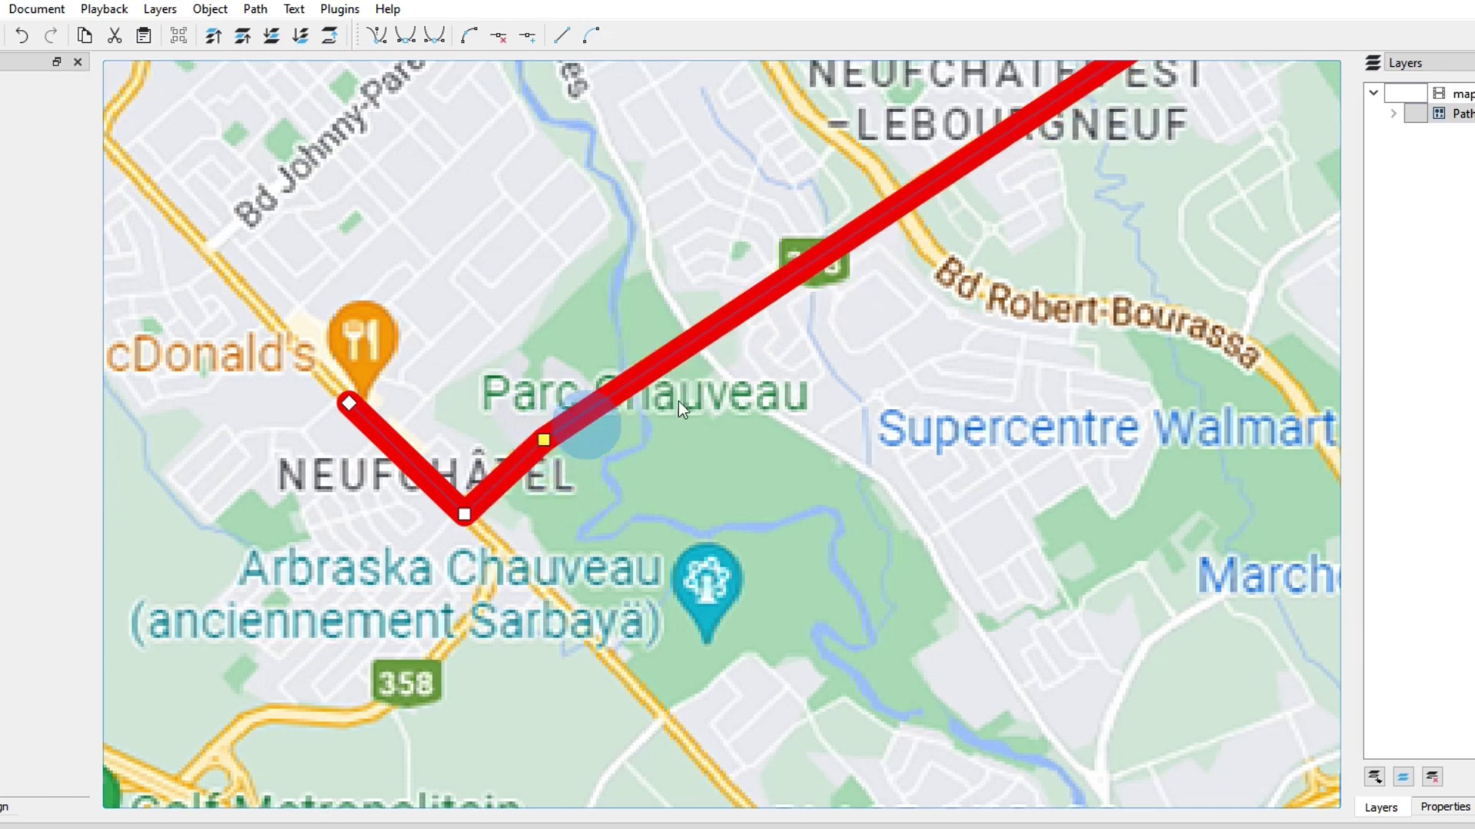
- Fine-tune the Lebourgneuf corner node and the following node near Boul. la Morille so they sit on road 369
left_click_drag(938, 347, 441, 602)
left_click_drag(862, 428, 623, 564)
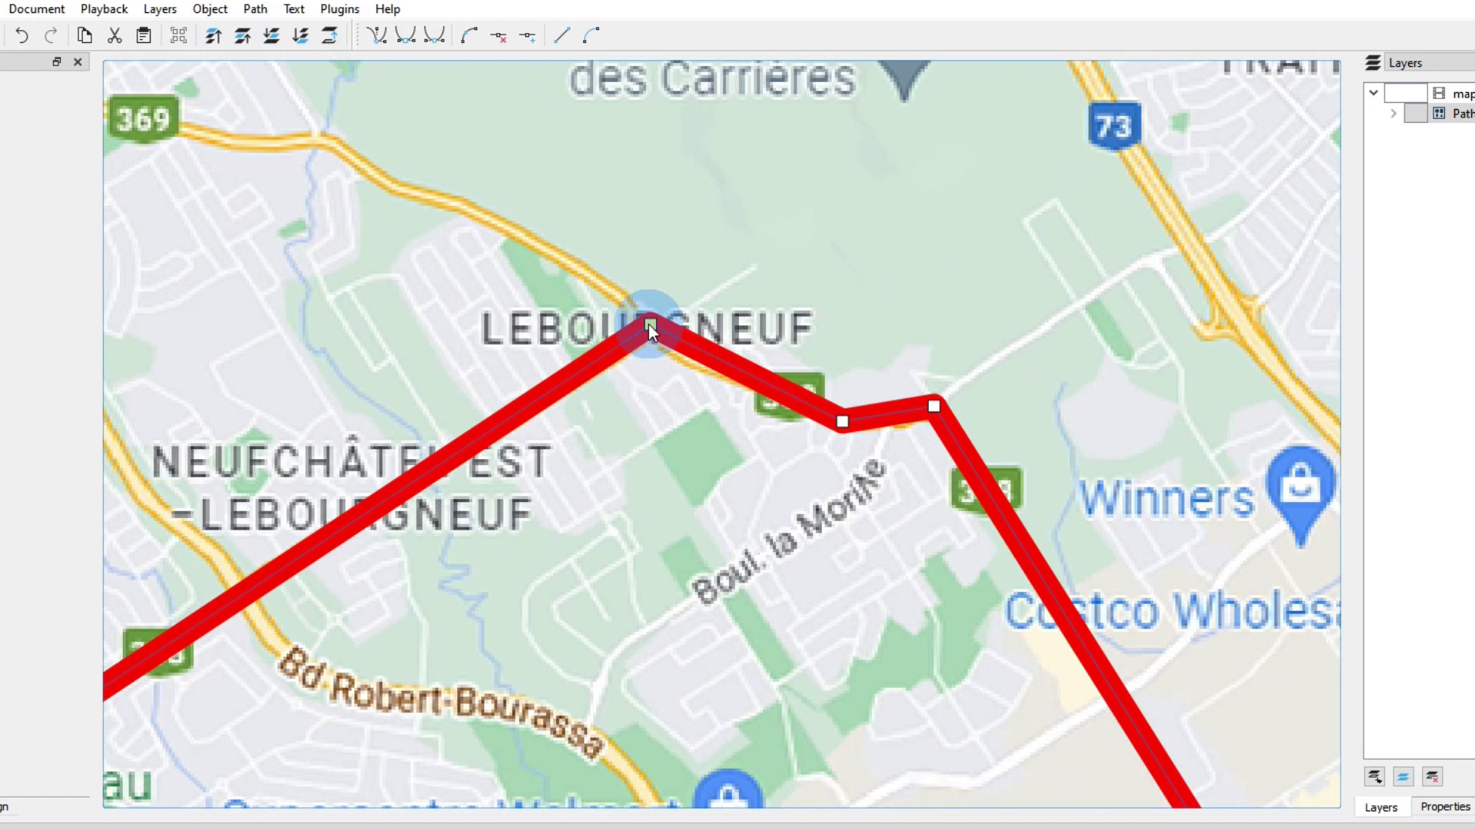
mouse_move(648, 326)
left_mouse_down()
mouse_move(652, 426)
mouse_move(644, 331)
left_mouse_up()
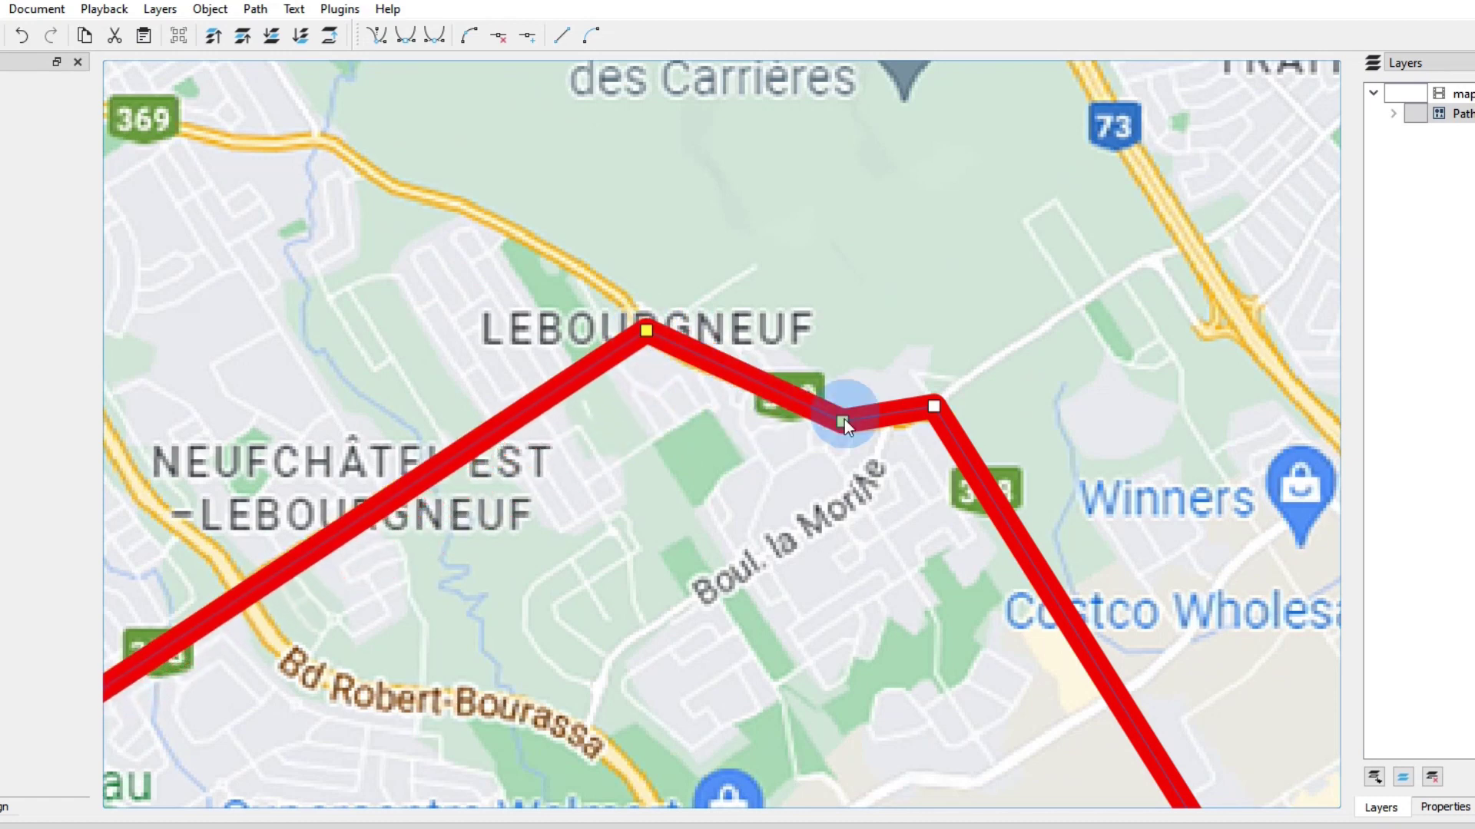
mouse_move(841, 421)
left_mouse_down()
mouse_move(872, 296)
mouse_move(857, 430)
left_mouse_up()
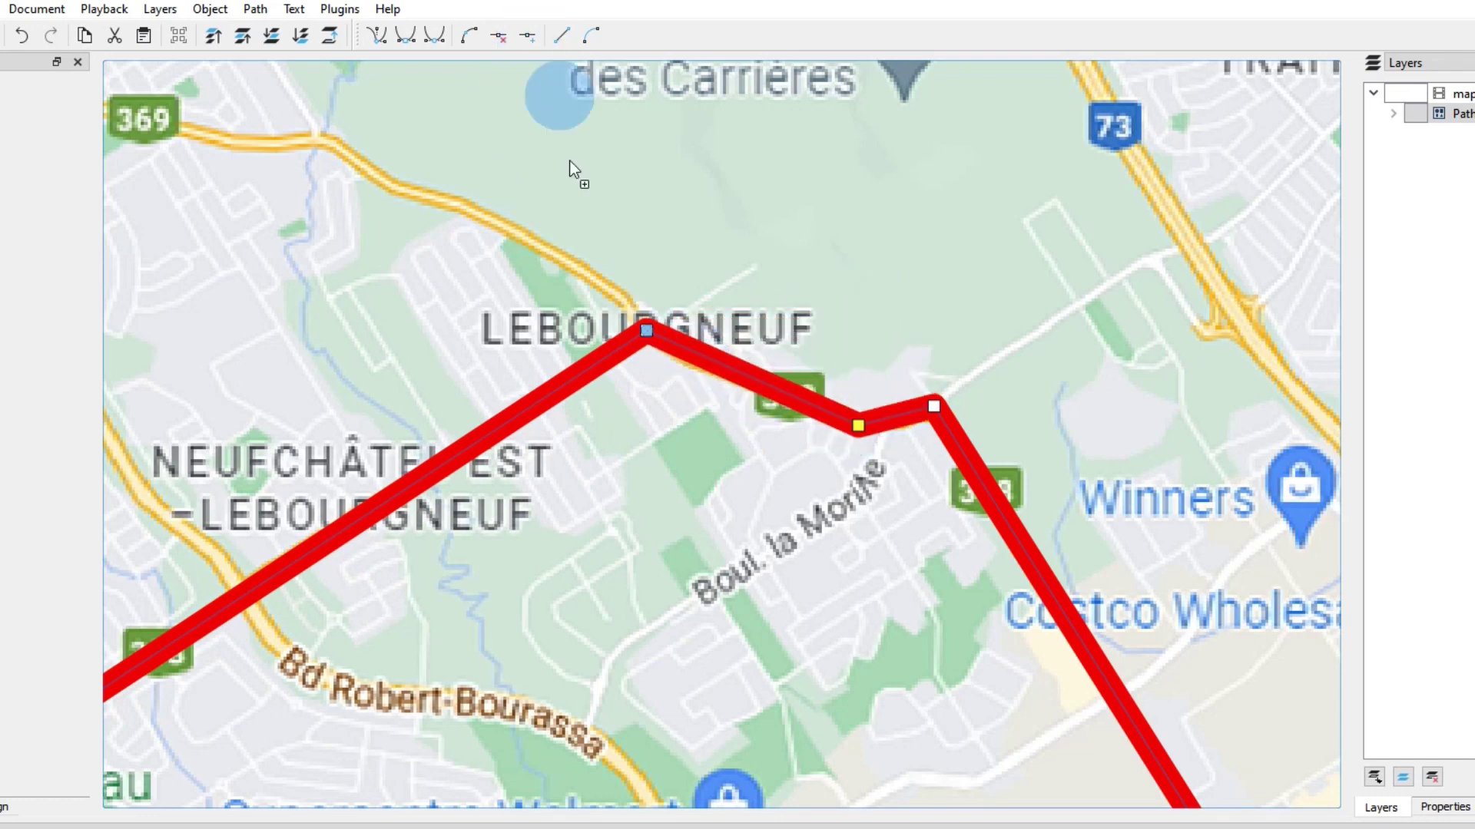
- Insert one node just past the Lebourgneuf corner and another past the Boul. la Morille node, fitting the line to road 369
left_click(719, 364)
mouse_move(702, 367)
left_mouse_down()
mouse_move(641, 434)
mouse_move(675, 359)
left_mouse_up()
left_click(858, 421)
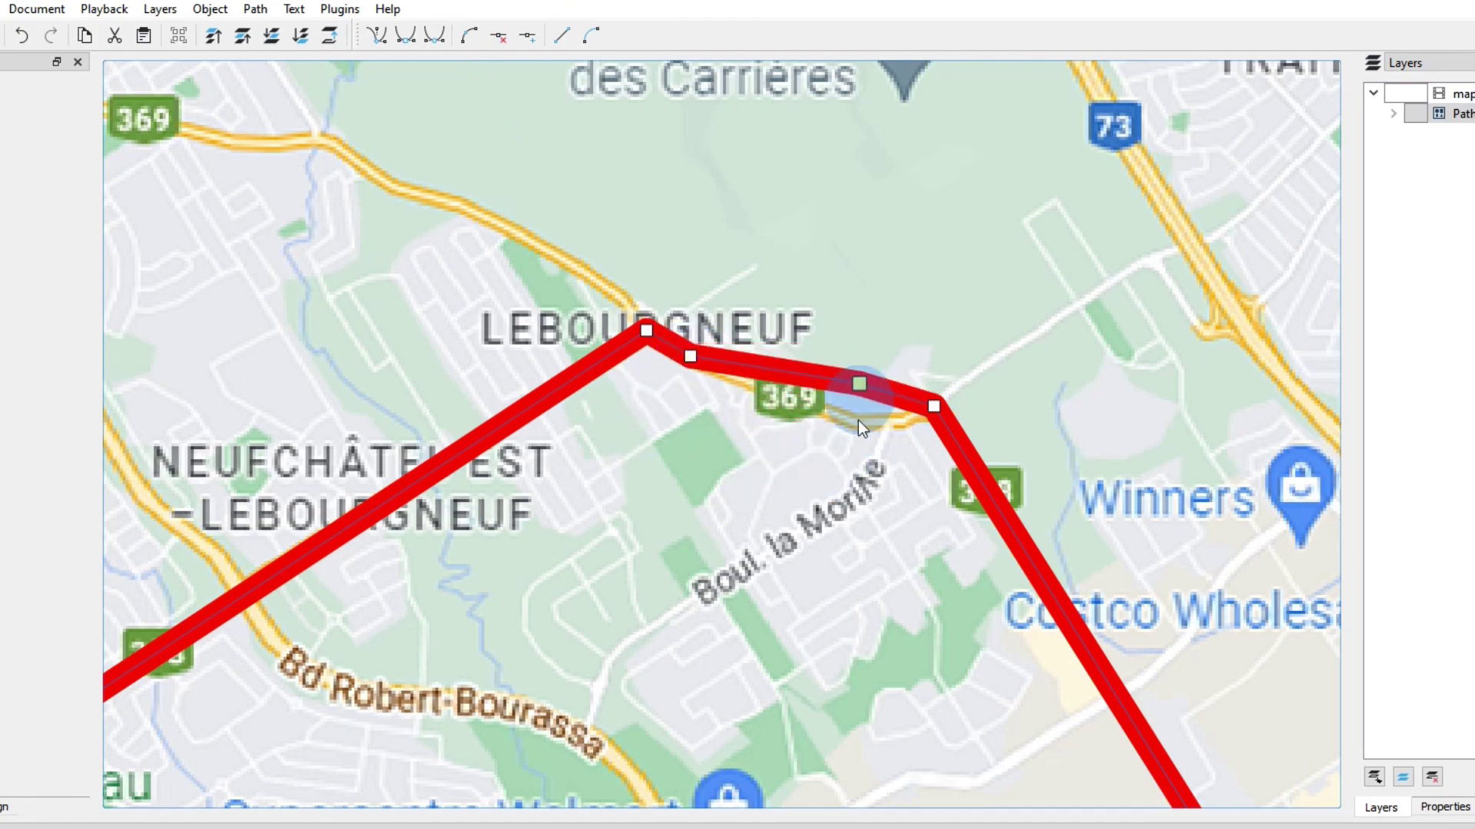
scroll(781, 444, "up", 1)
left_click(526, 35)
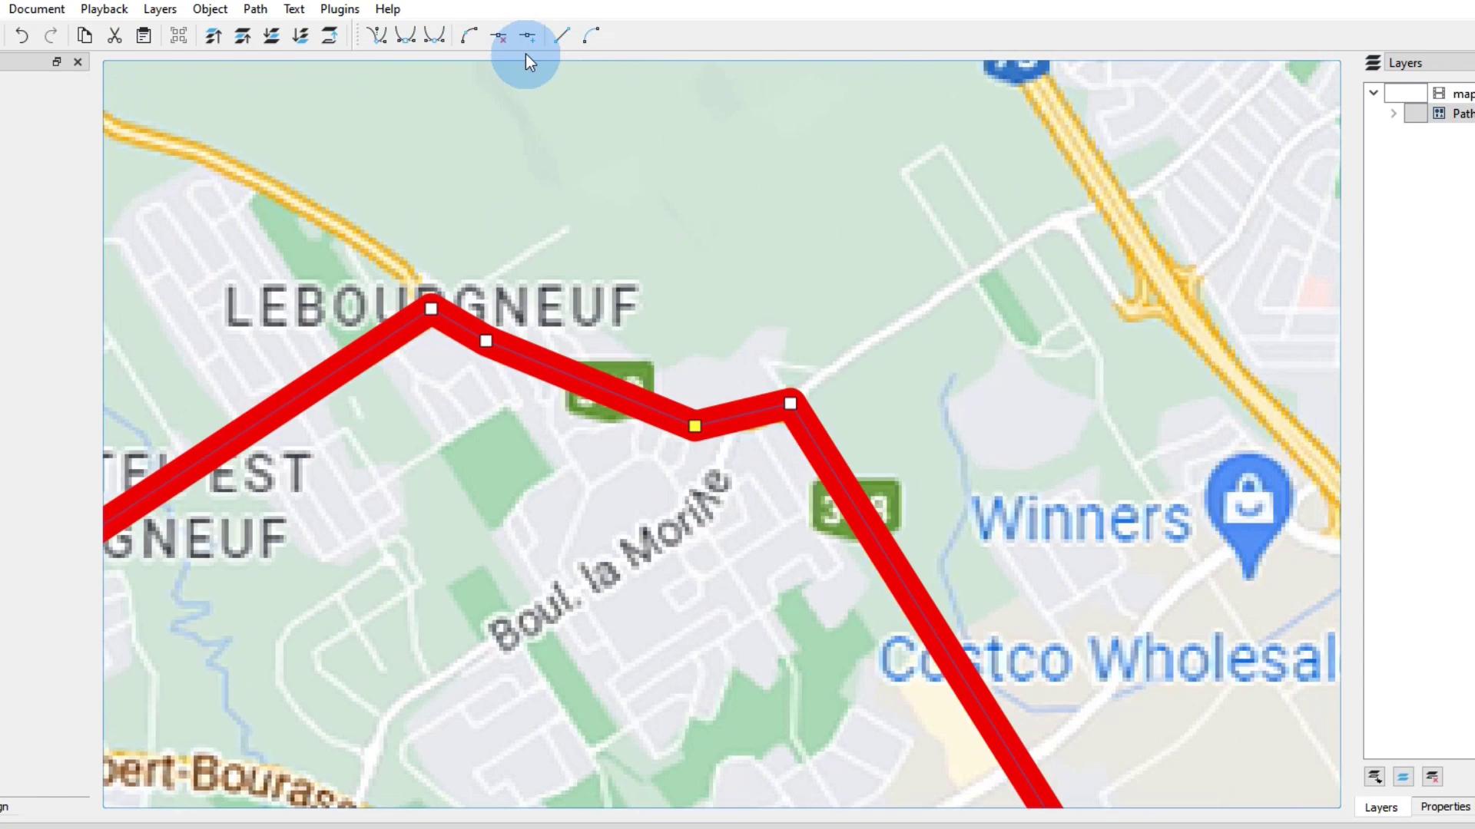
left_click_drag(767, 503, 750, 420)
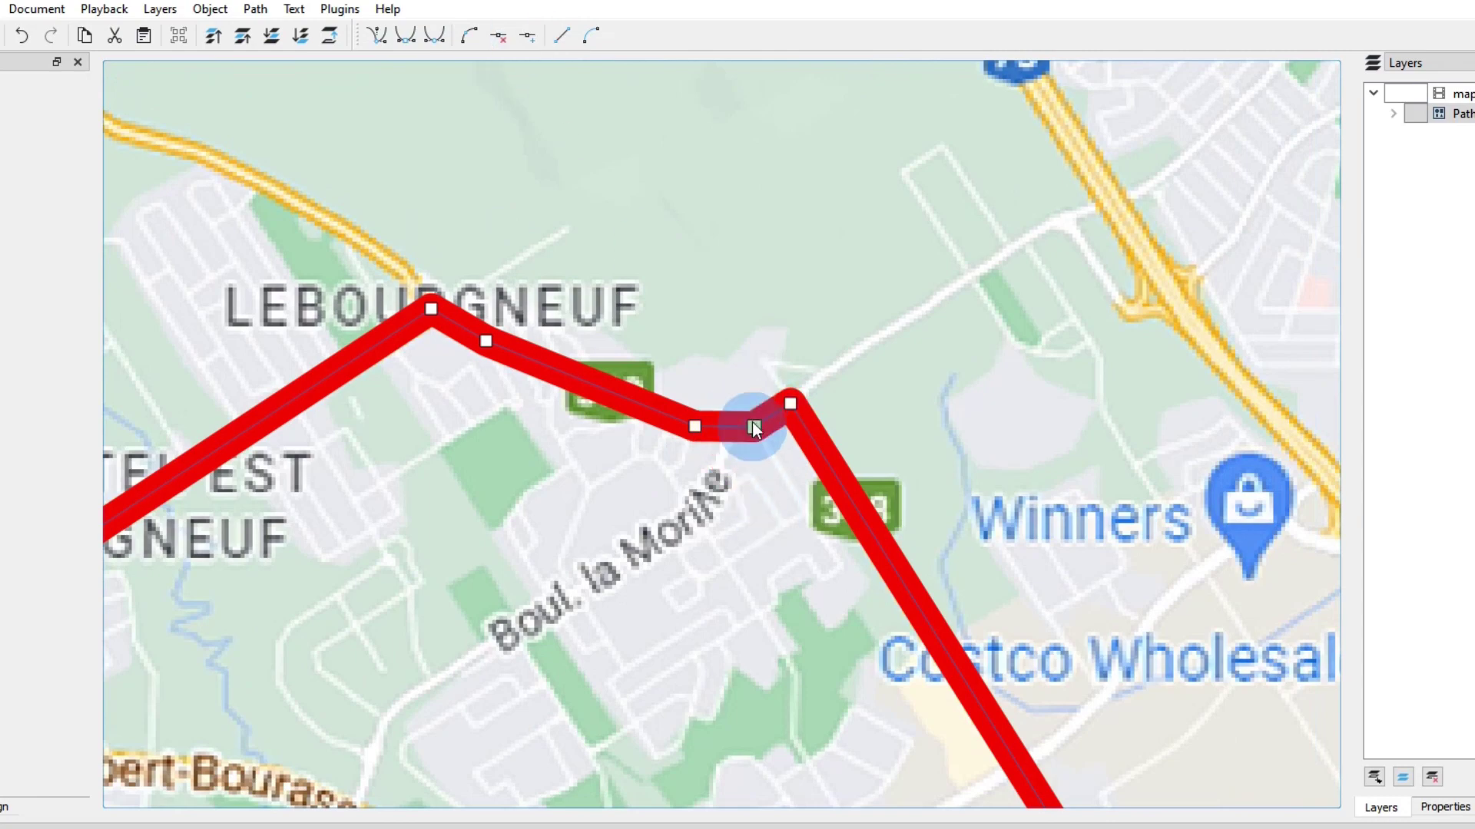
- Insert a node on the segment just past the corner below Vanier and move it onto road 138
scroll(721, 488, "down", 4)
scroll(708, 492, "down", 5)
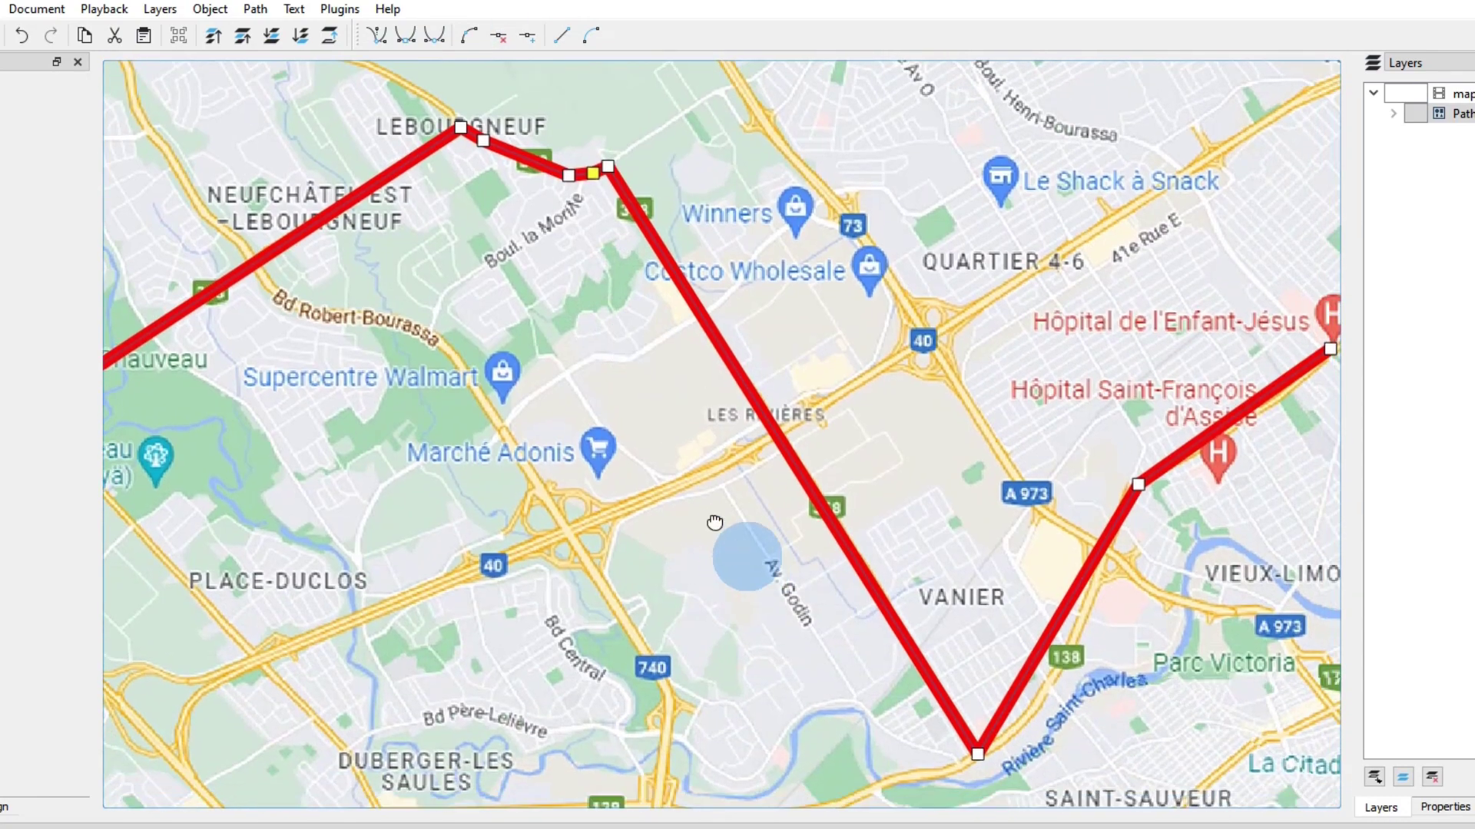
scroll(882, 477, "up", 3)
left_click_drag(800, 451, 771, 453)
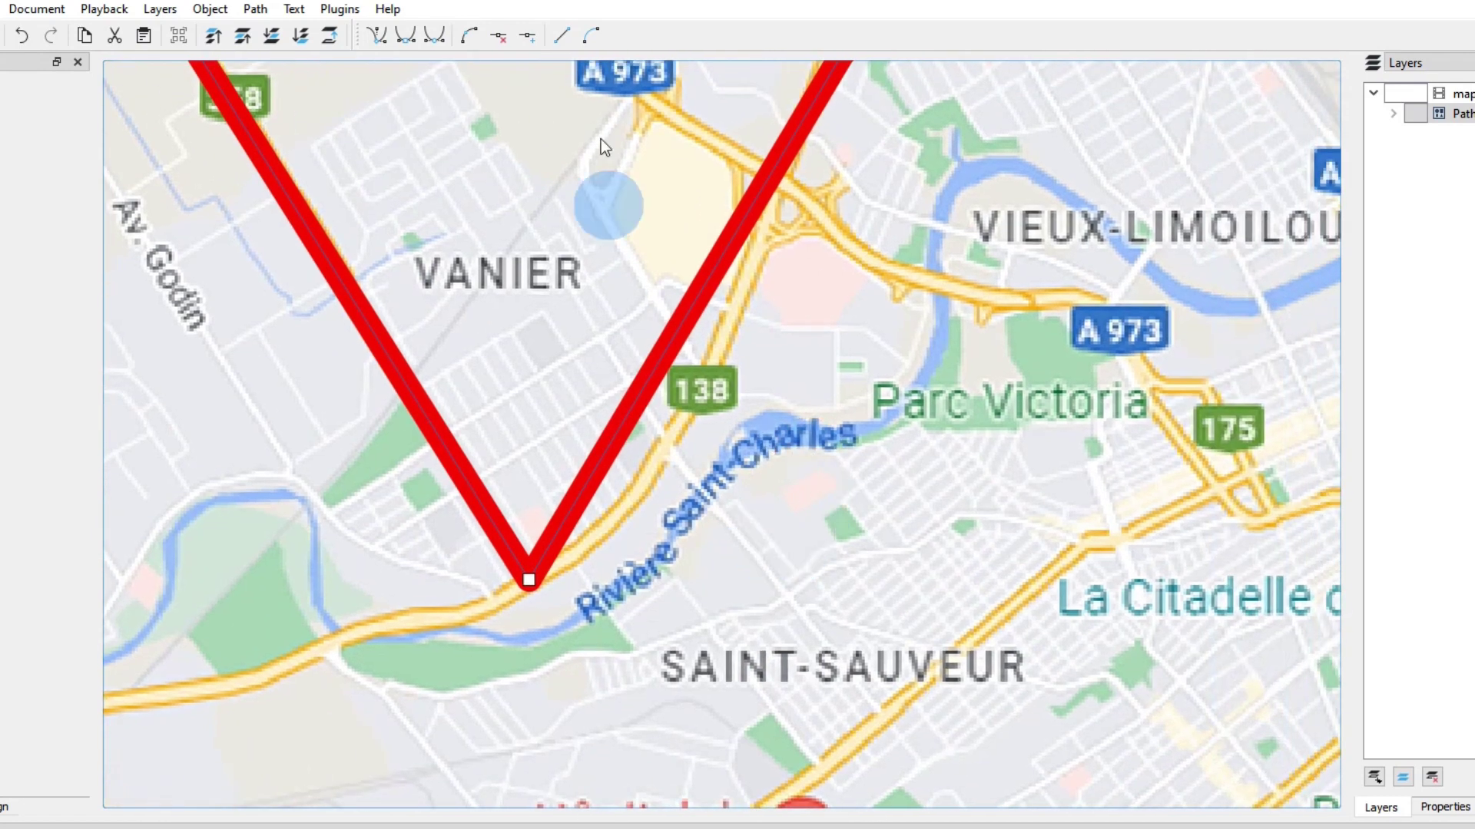
left_click(523, 36)
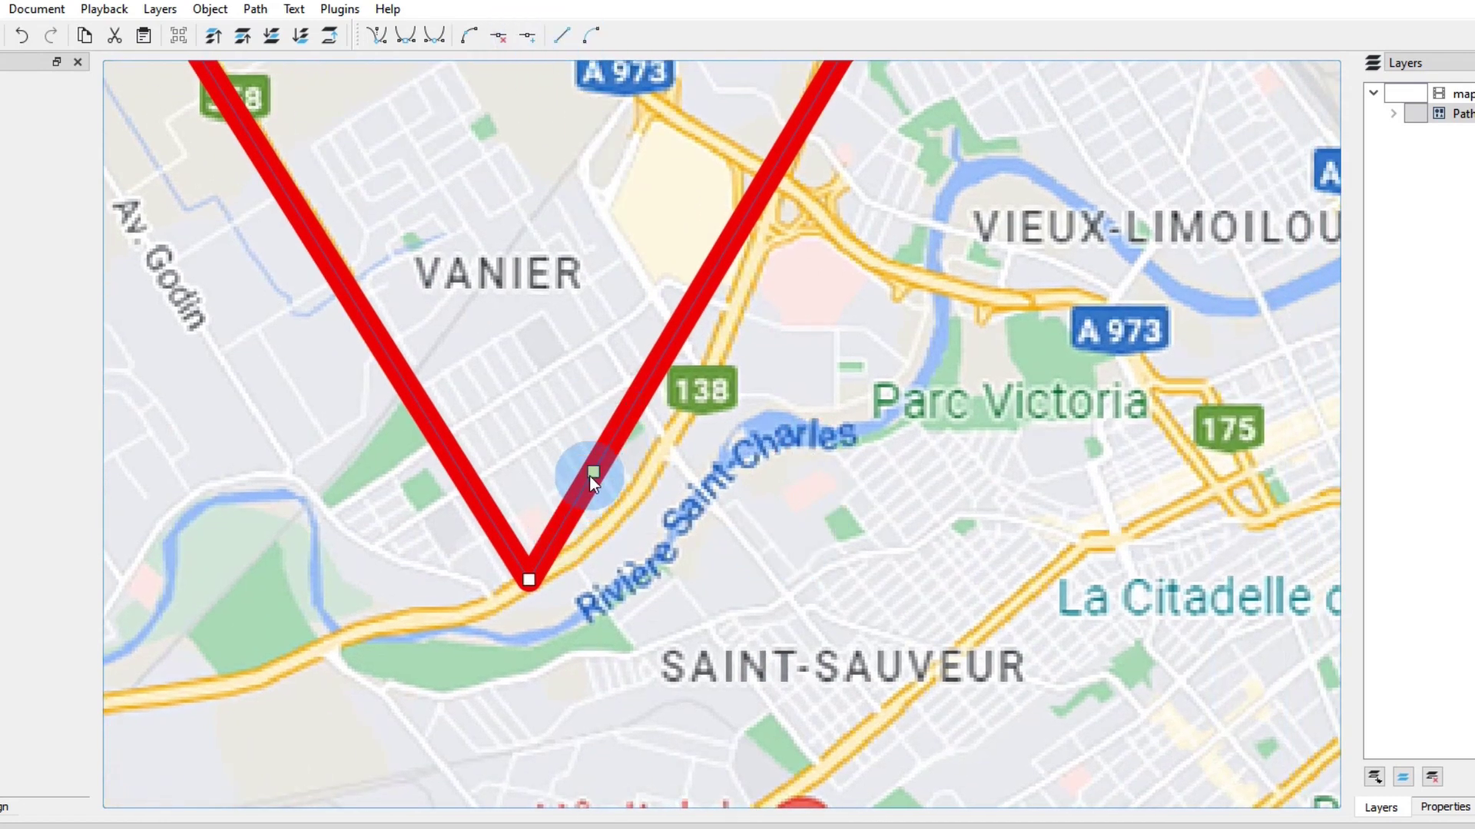
left_click_drag(593, 478, 575, 556)
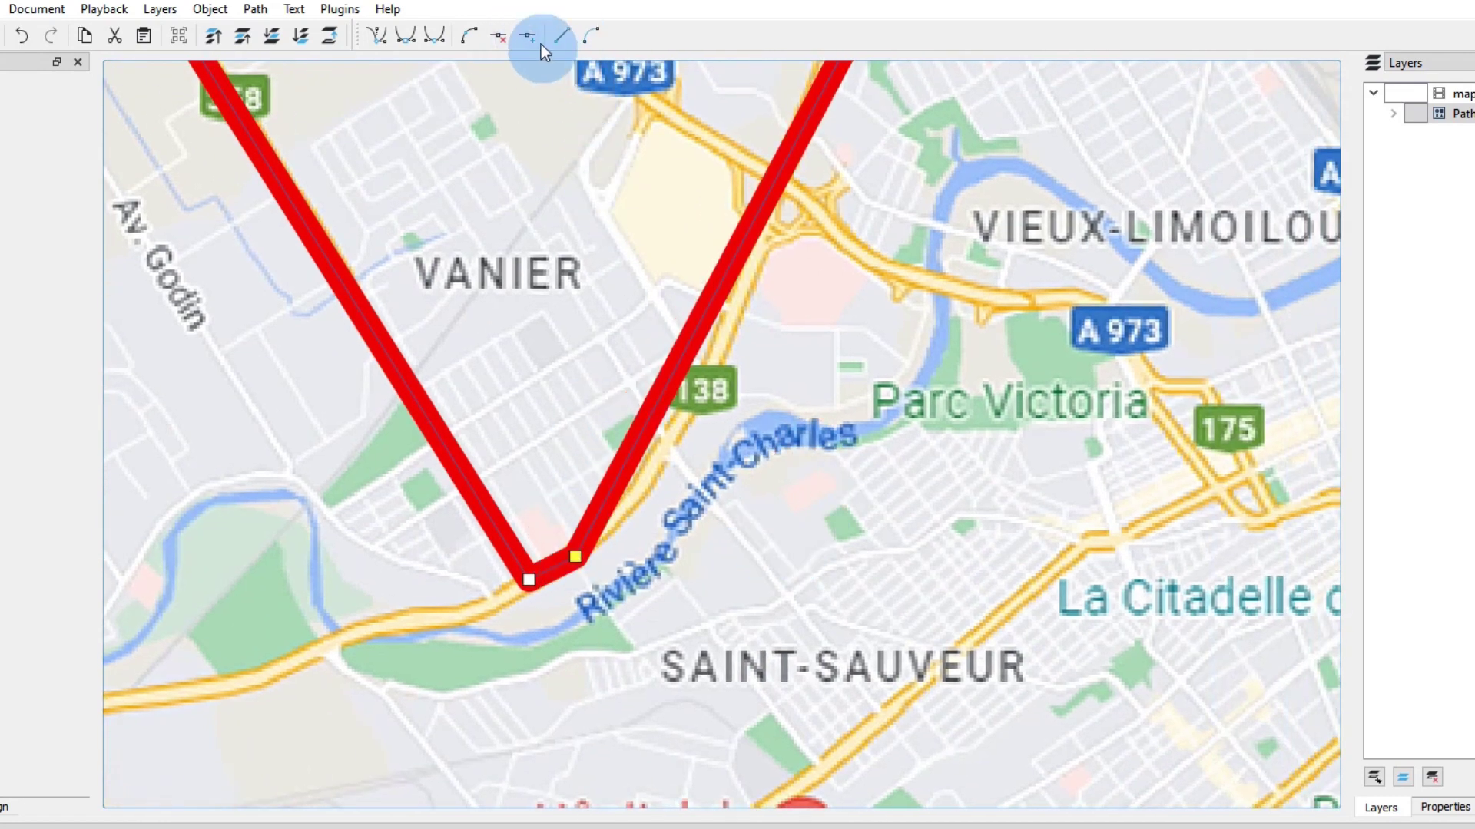
- Insert two nodes on the segment passing the 138 marker east of Vanier and fit them and the corner beyond A 973 to the road
left_click(574, 424)
left_click_drag(640, 432, 643, 487)
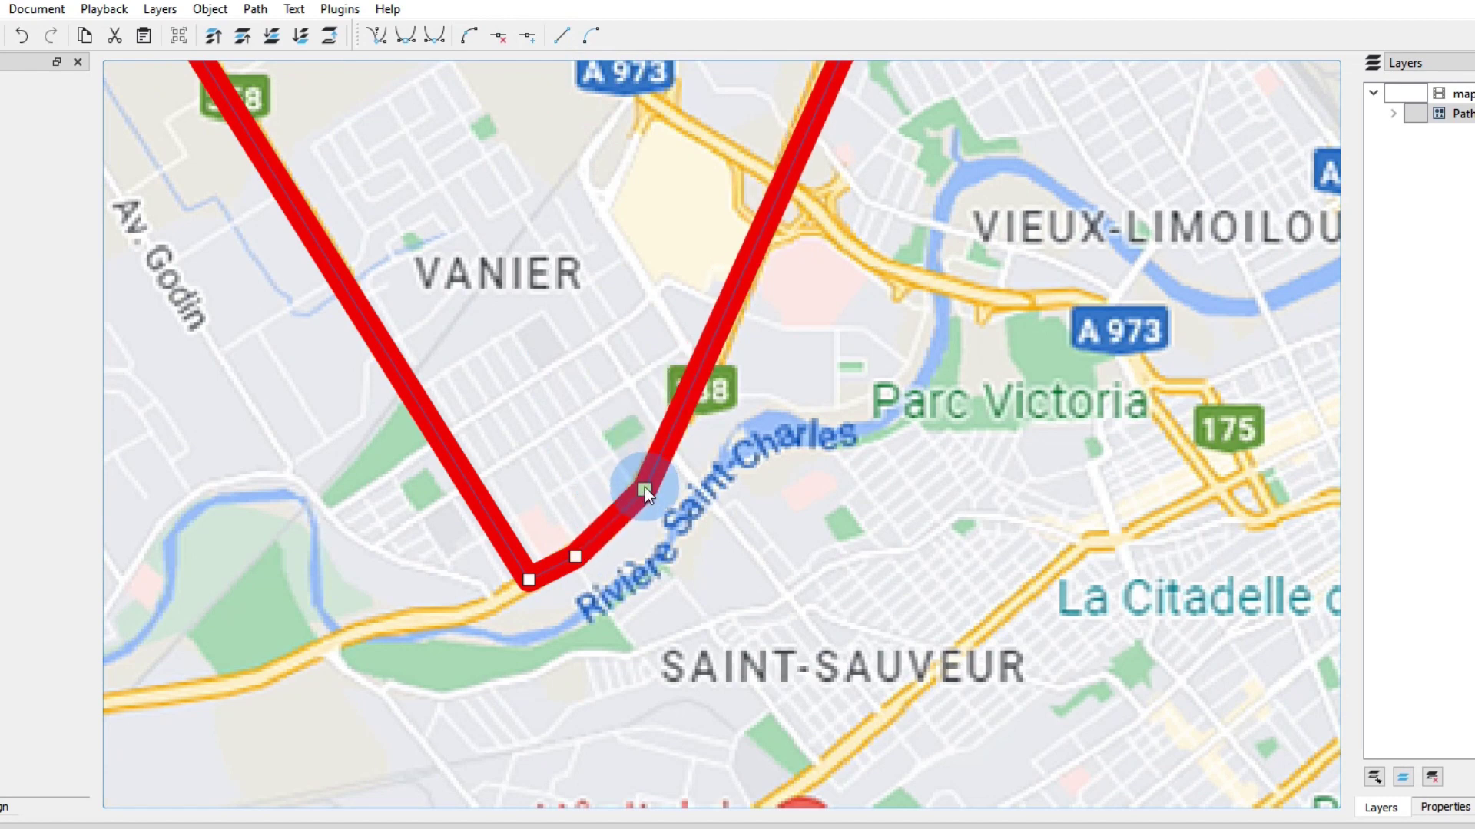
left_click_drag(862, 323, 731, 472)
left_click_drag(708, 203, 692, 207)
left_click(527, 36)
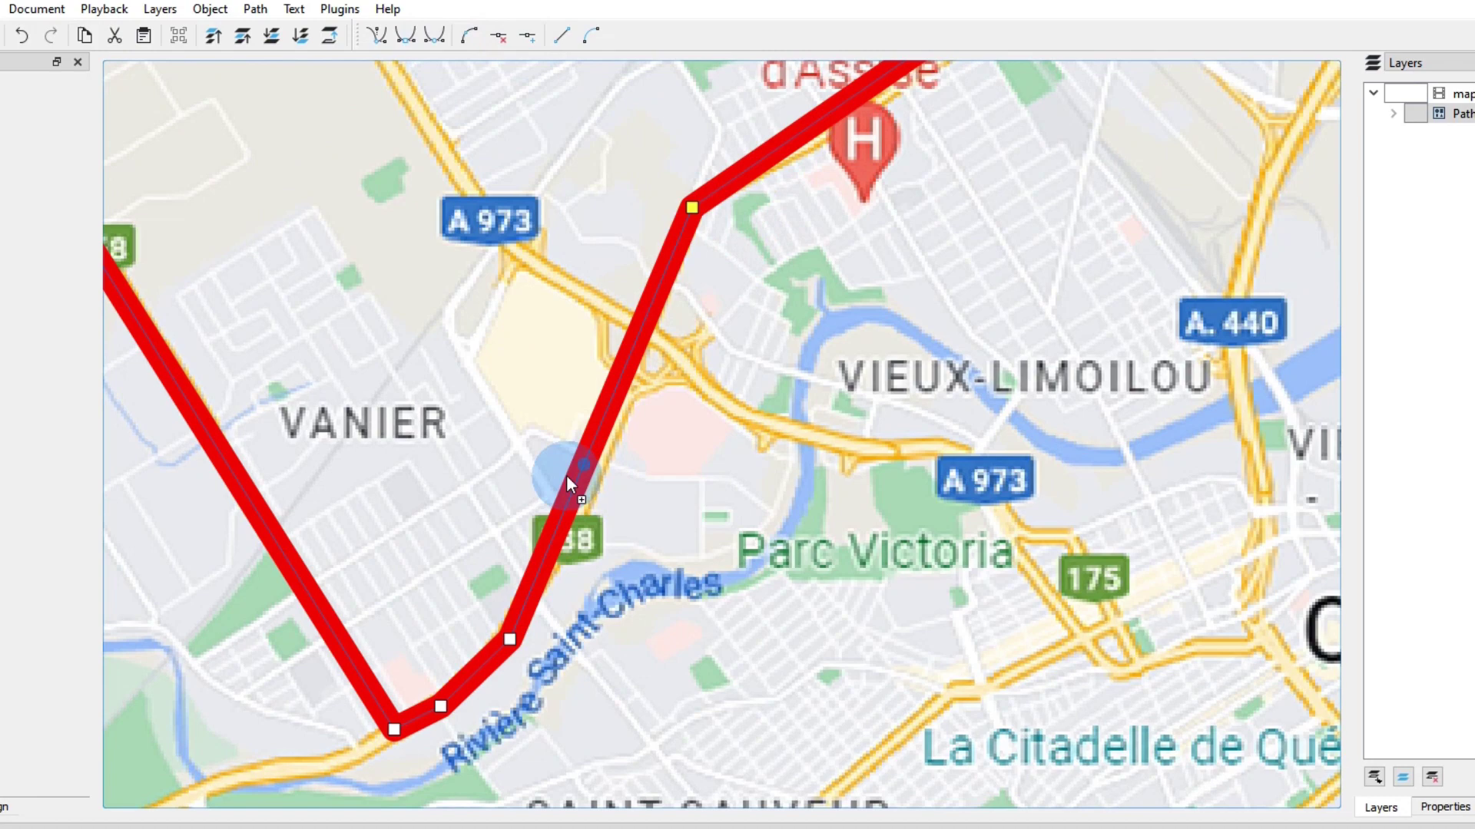
left_click(597, 453)
- Insert two nodes on the final segment near Hôpital Saint-François d'Assise, fit them and the endpoint to the road, and deselect the path
left_click_drag(823, 281, 395, 579)
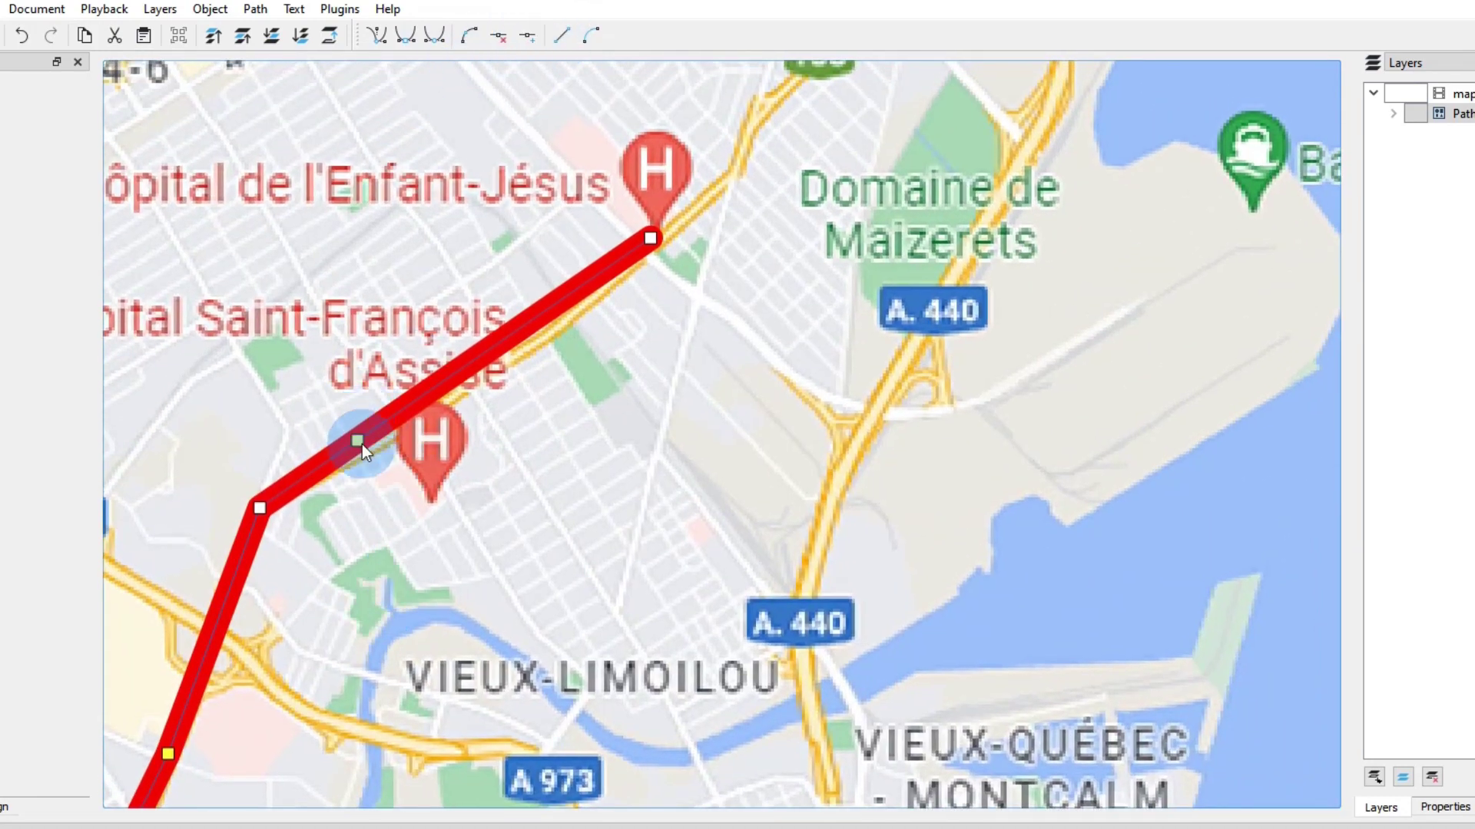
left_click_drag(362, 443, 391, 436)
mouse_move(525, 324)
left_mouse_down()
mouse_move(564, 364)
mouse_move(551, 336)
left_mouse_up()
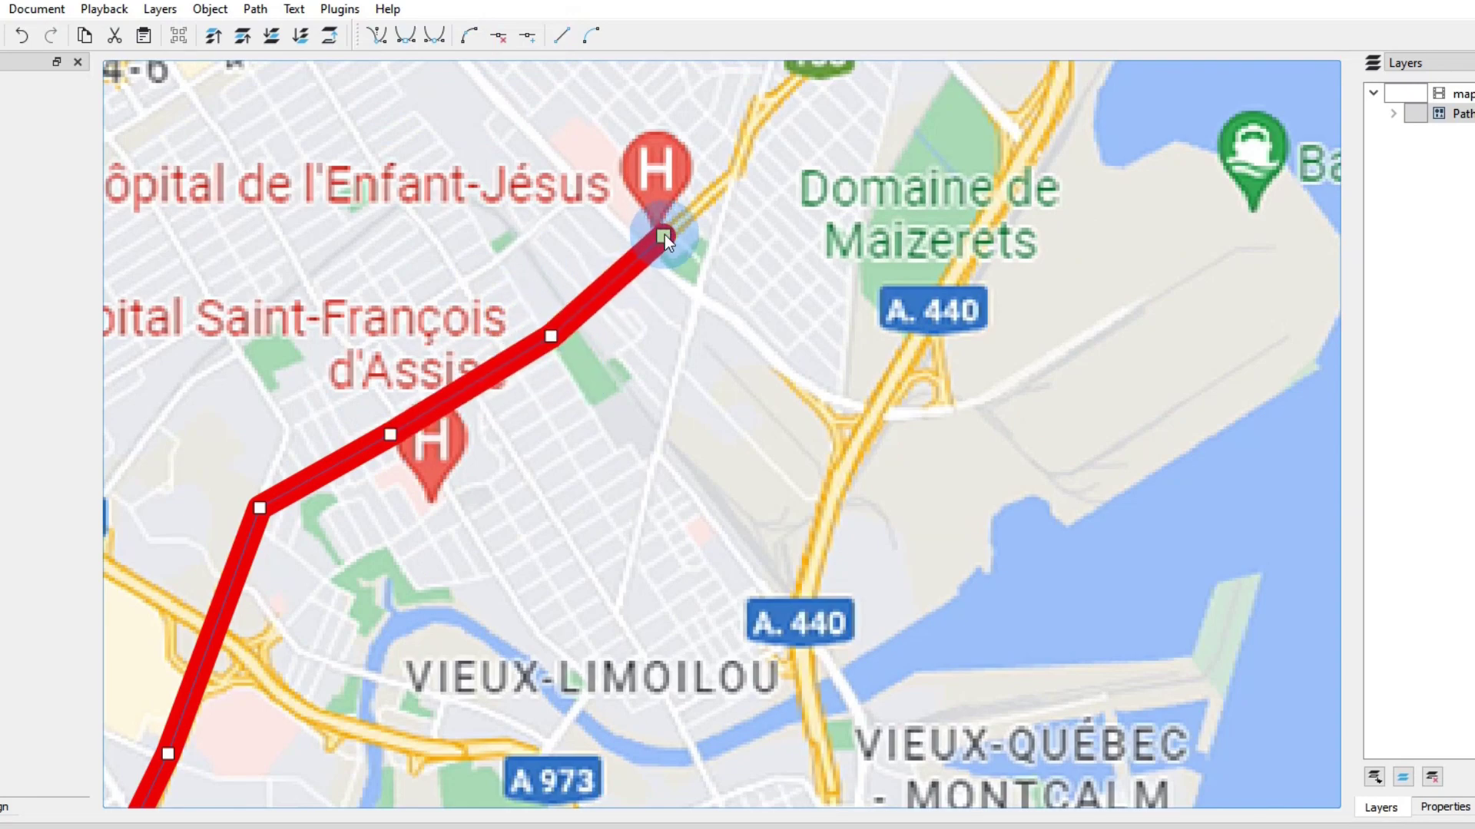
scroll(545, 496, "down", 6)
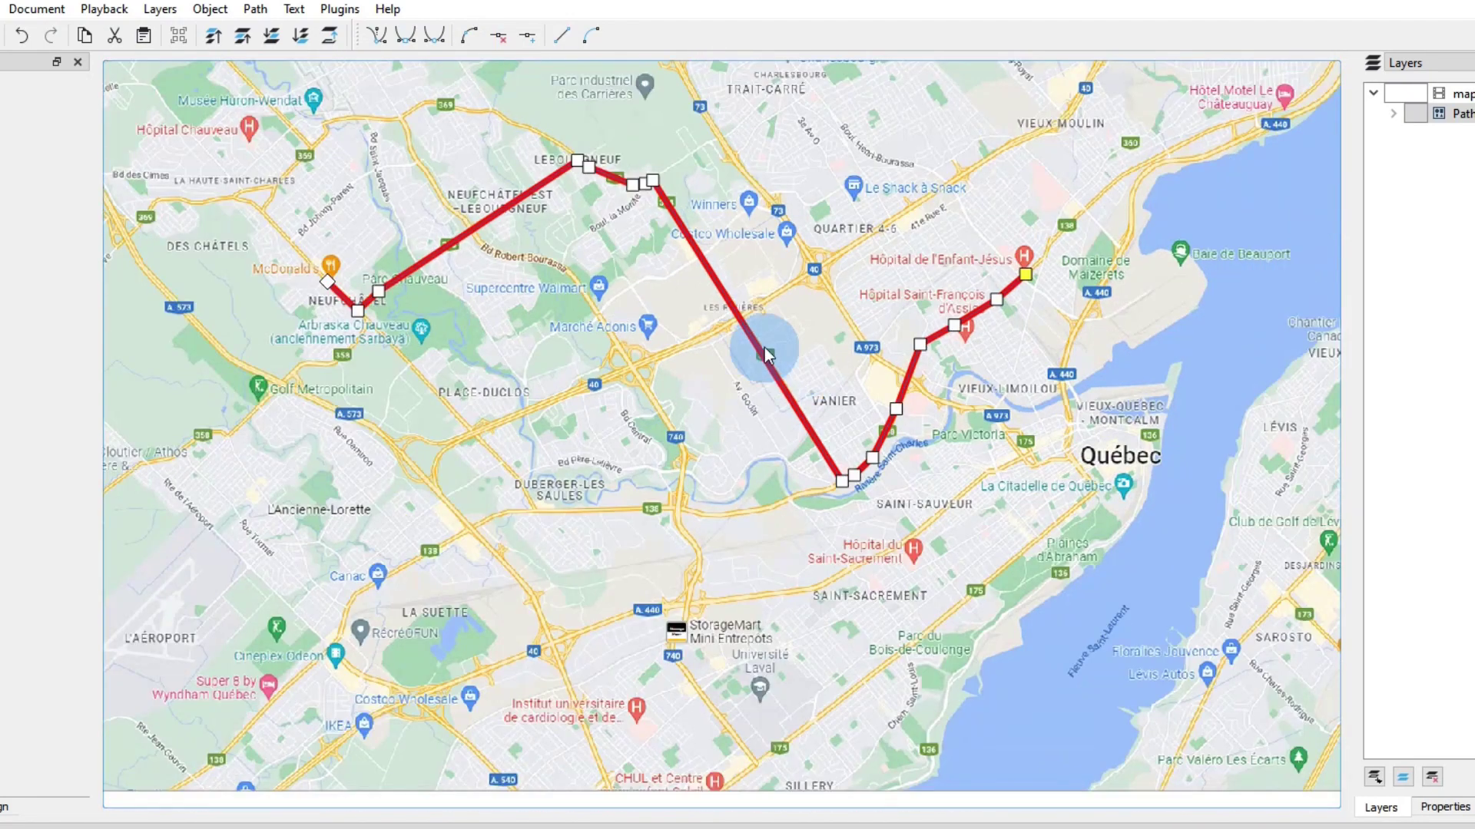
scroll(766, 353, "up", 2)
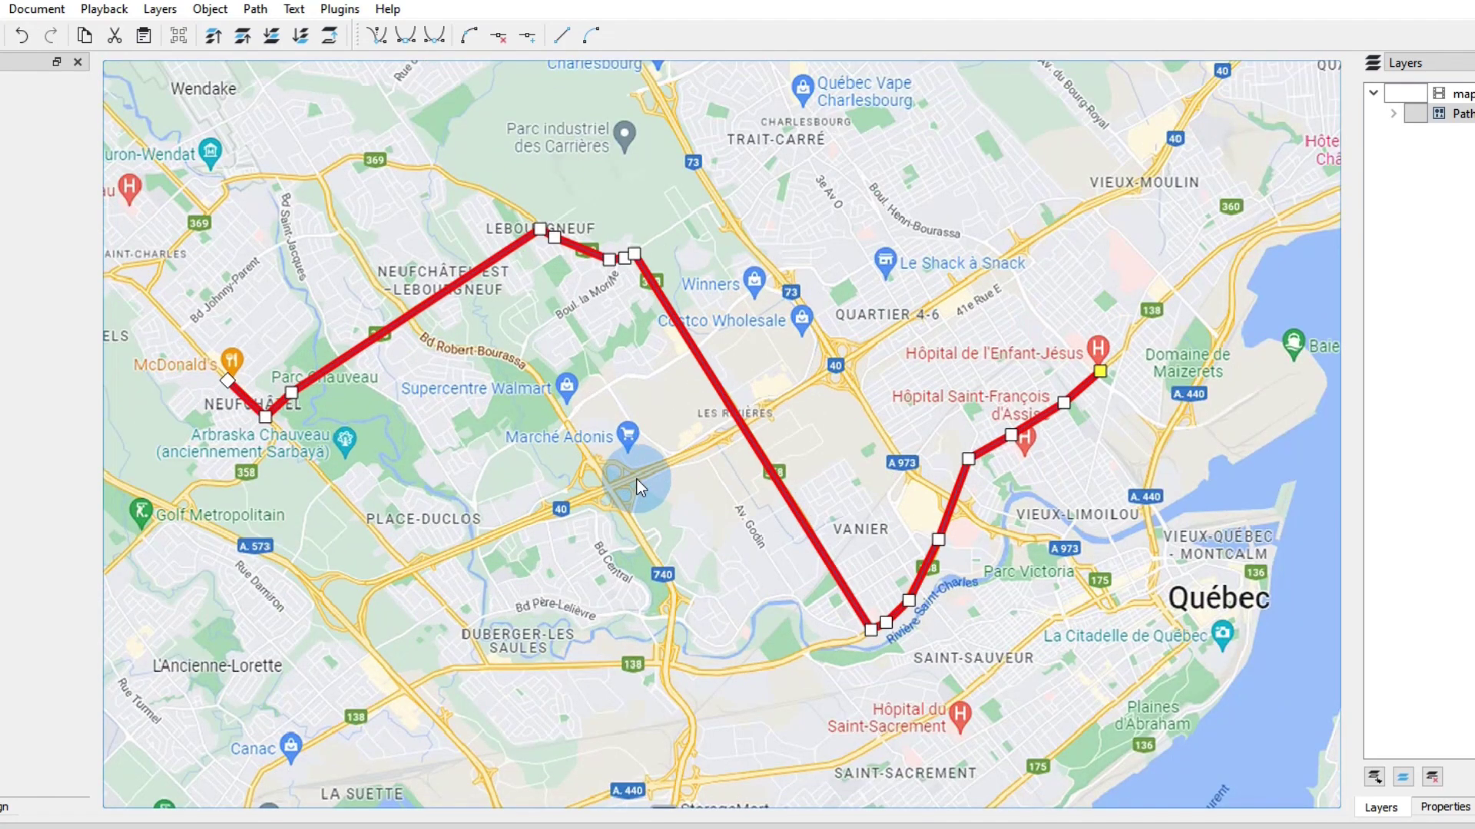
left_click(532, 475)
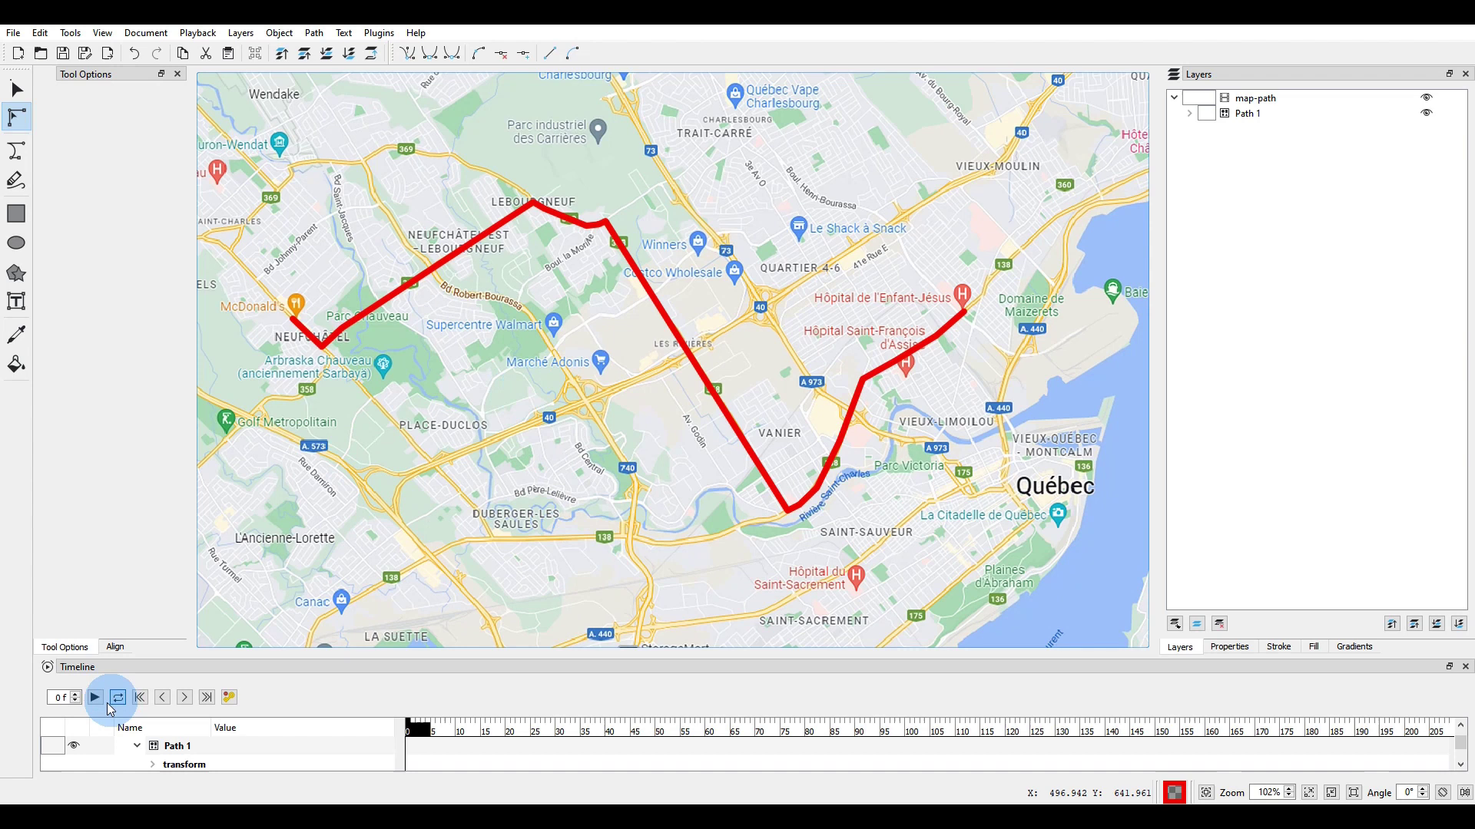
- Play the animation to check the route line, stop it, and return to the first frame
left_click(96, 697)
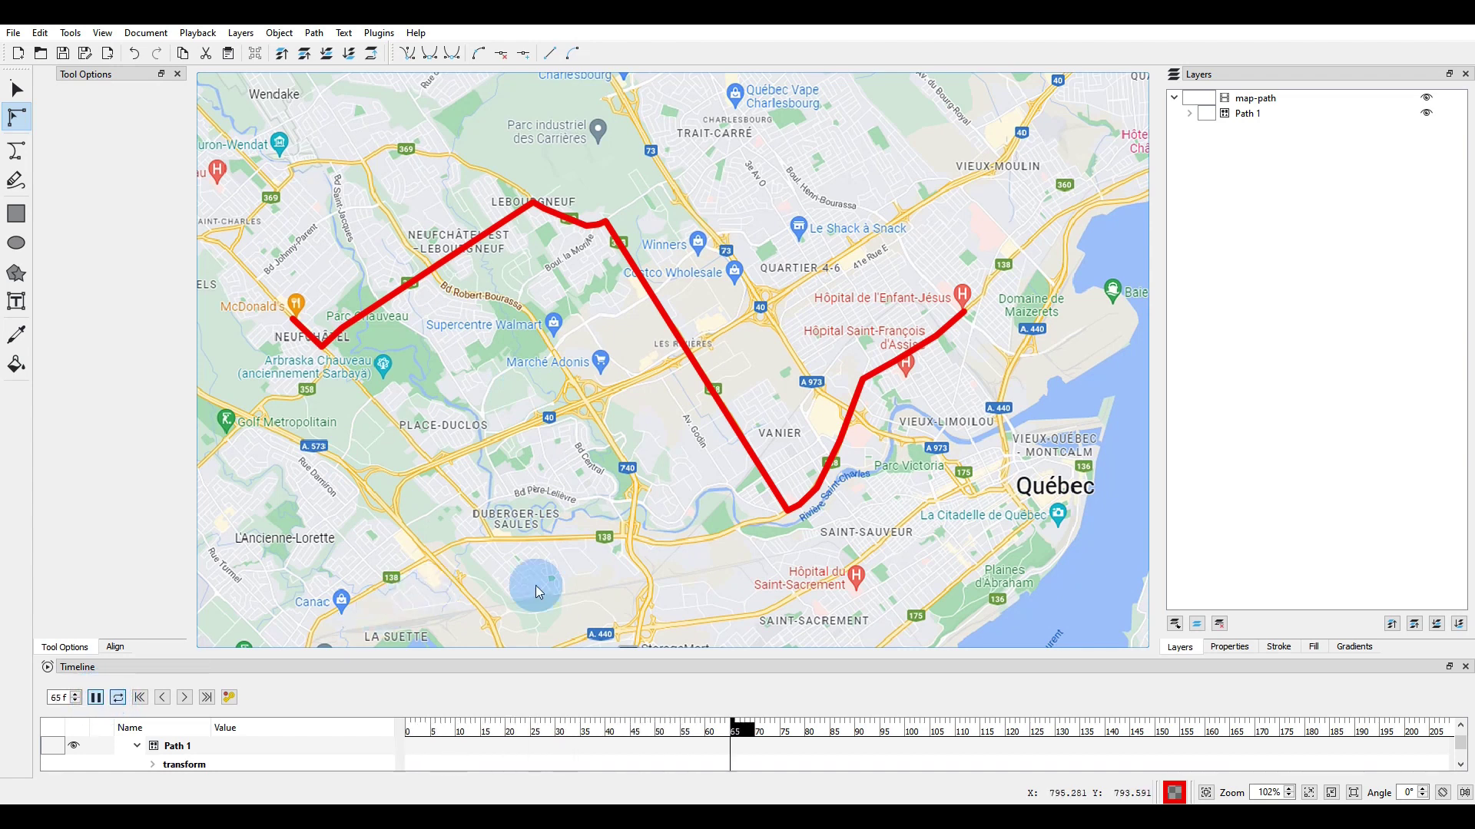
left_click(96, 697)
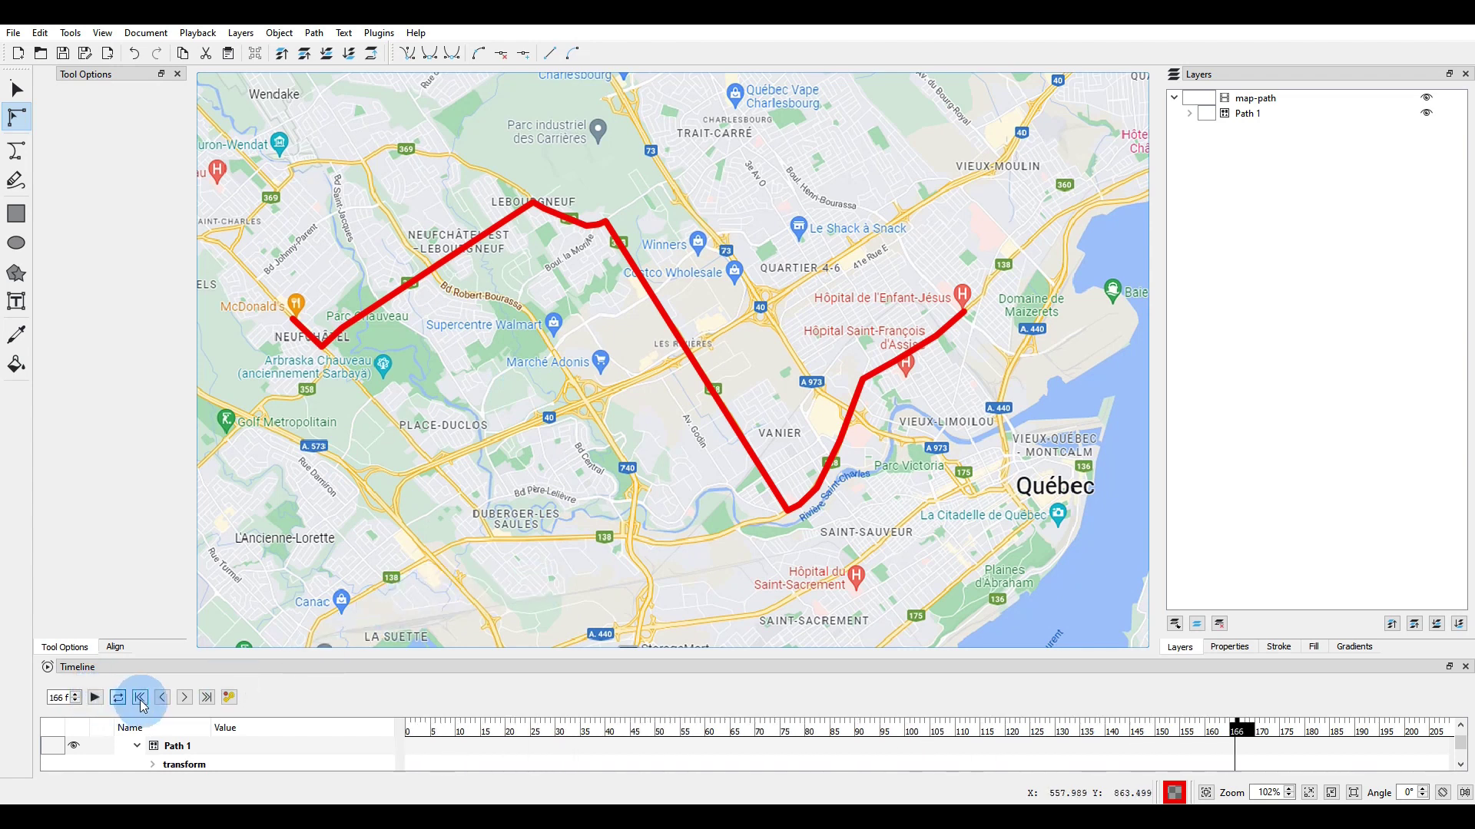
left_click(142, 701)
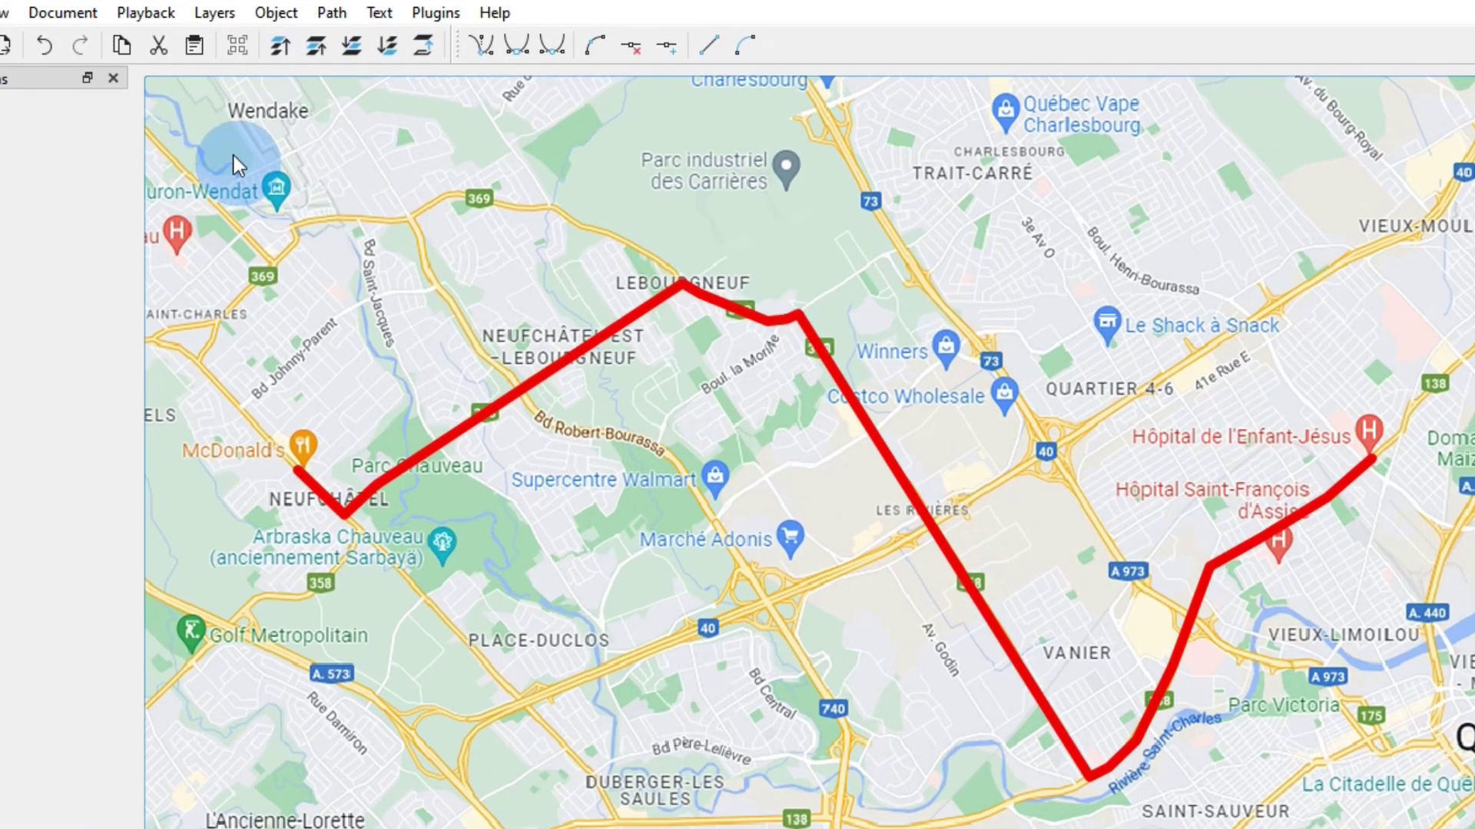
- Add a Trim Path to the map-path composition and place it below Path 1 in the layer order
left_click(215, 16)
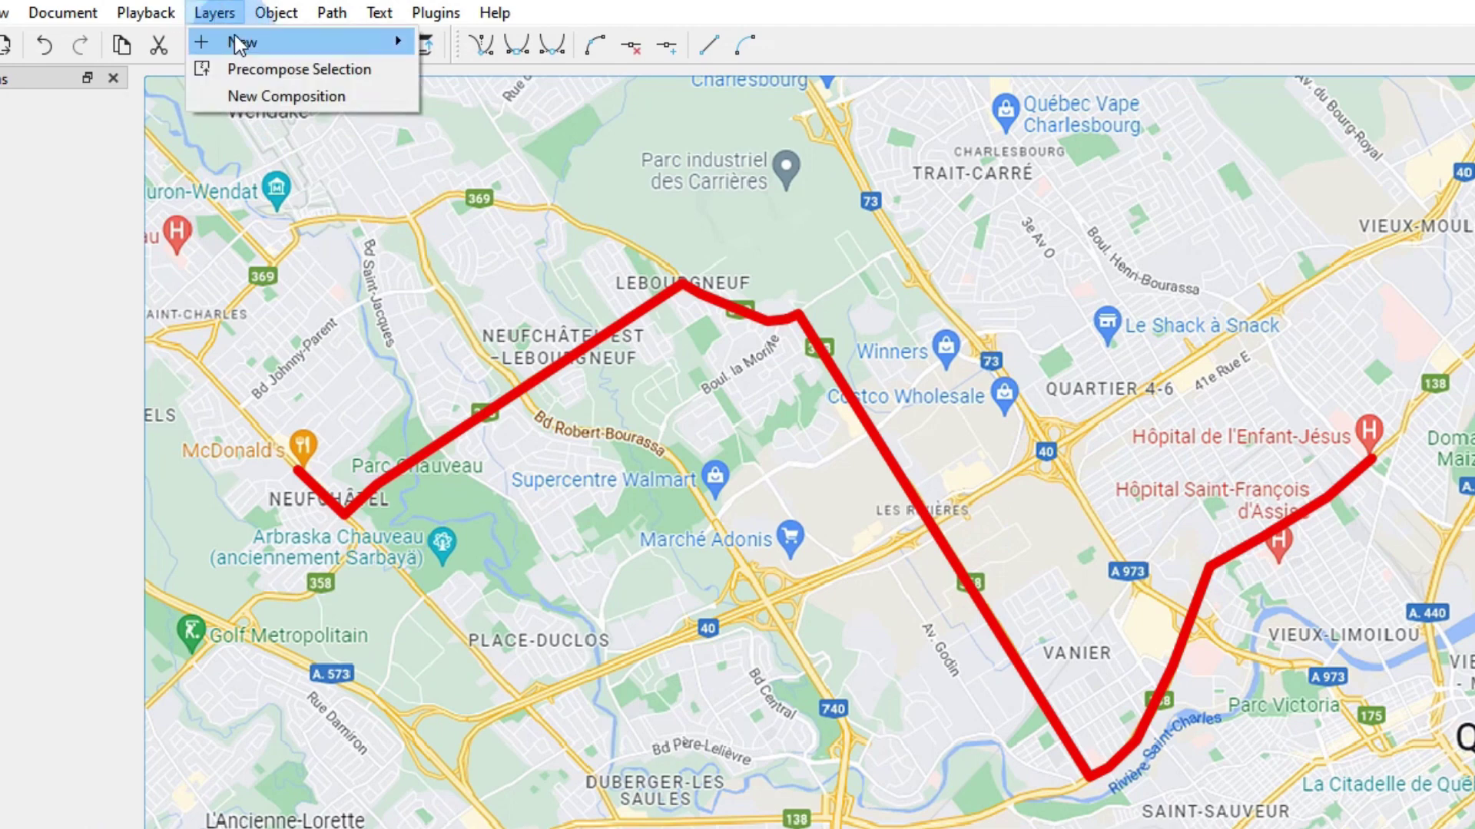
mouse_move(237, 40)
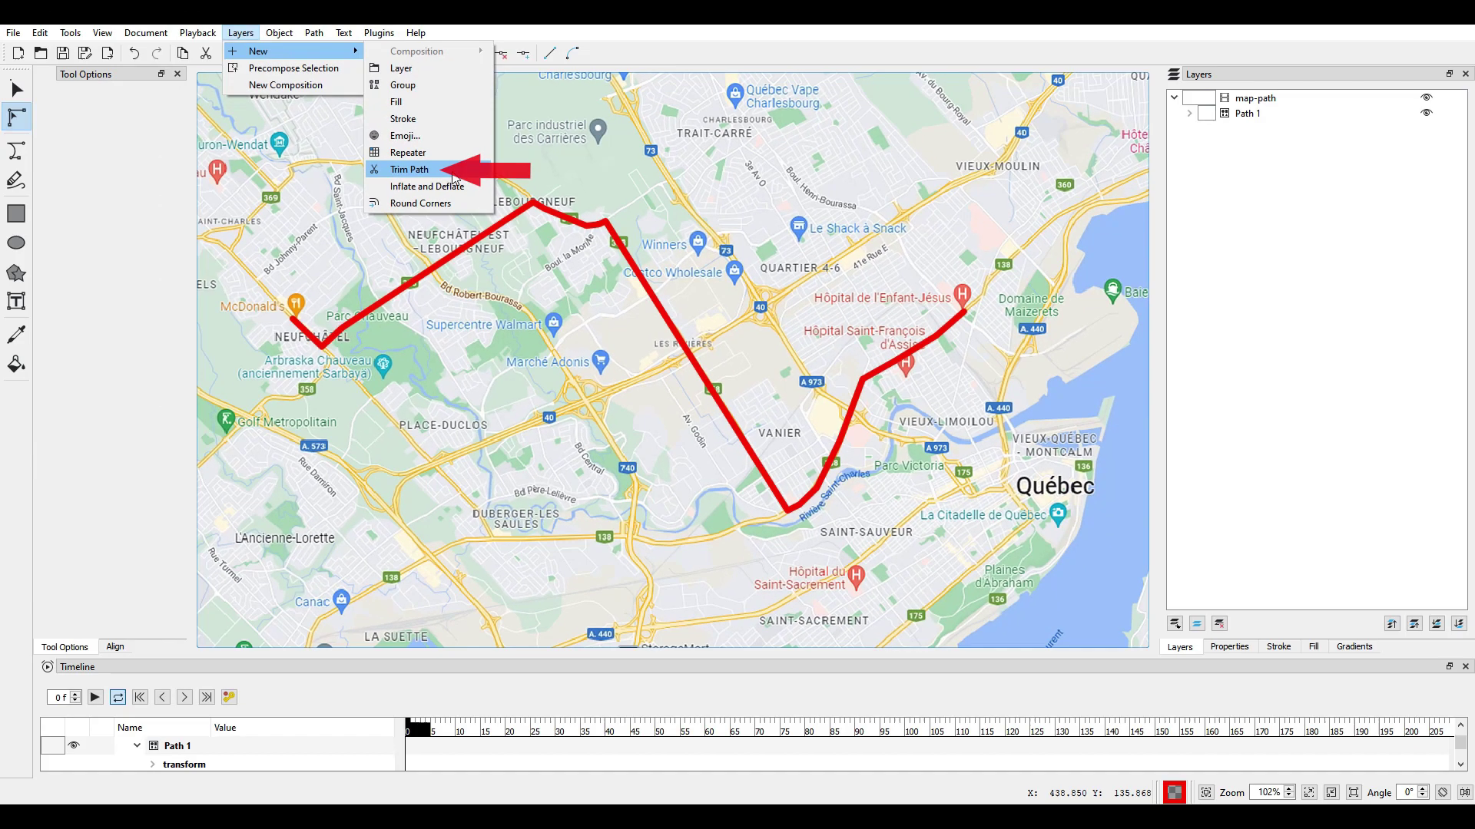
left_click(453, 171)
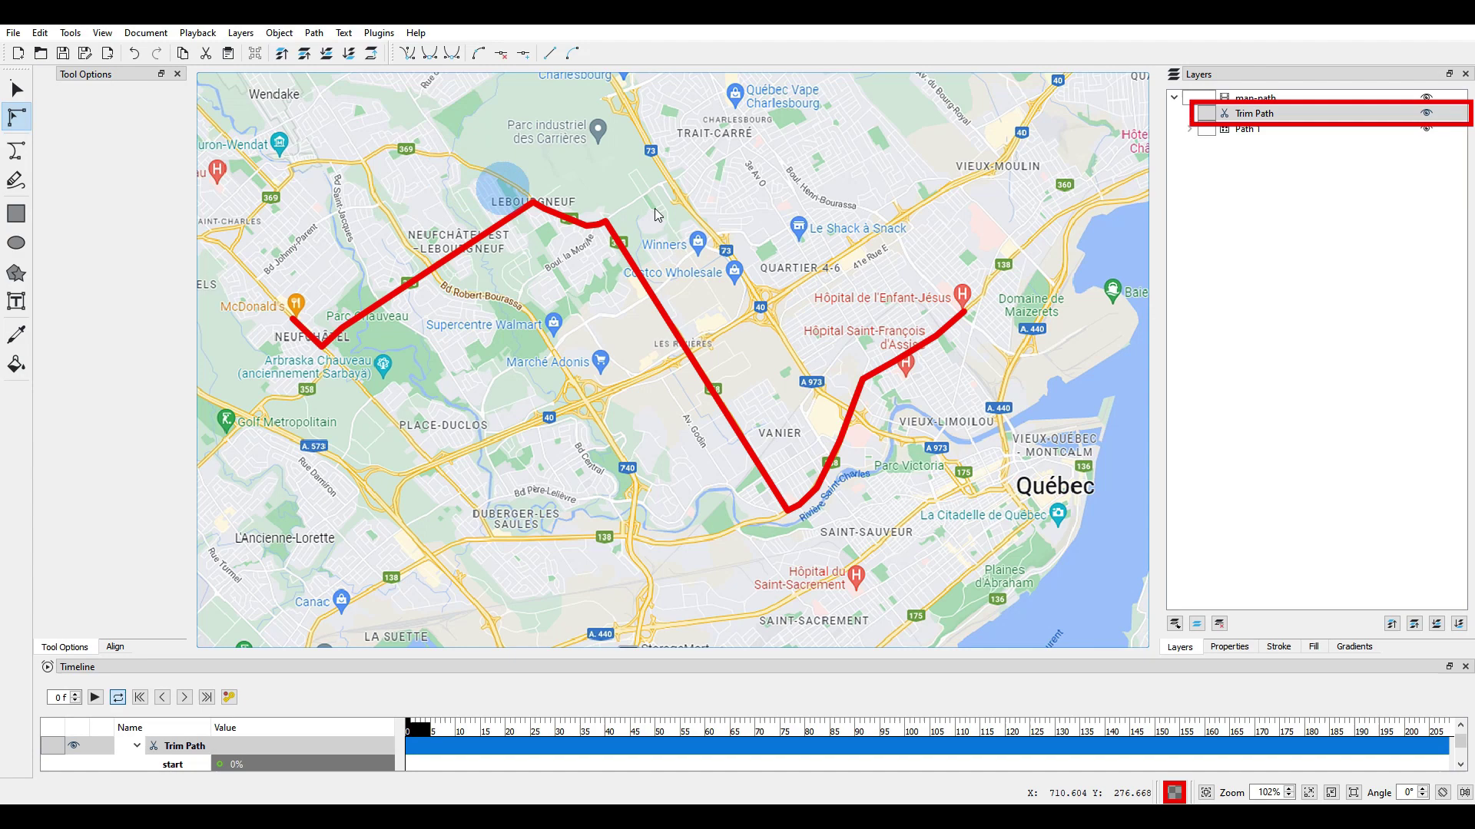
left_click(1311, 117)
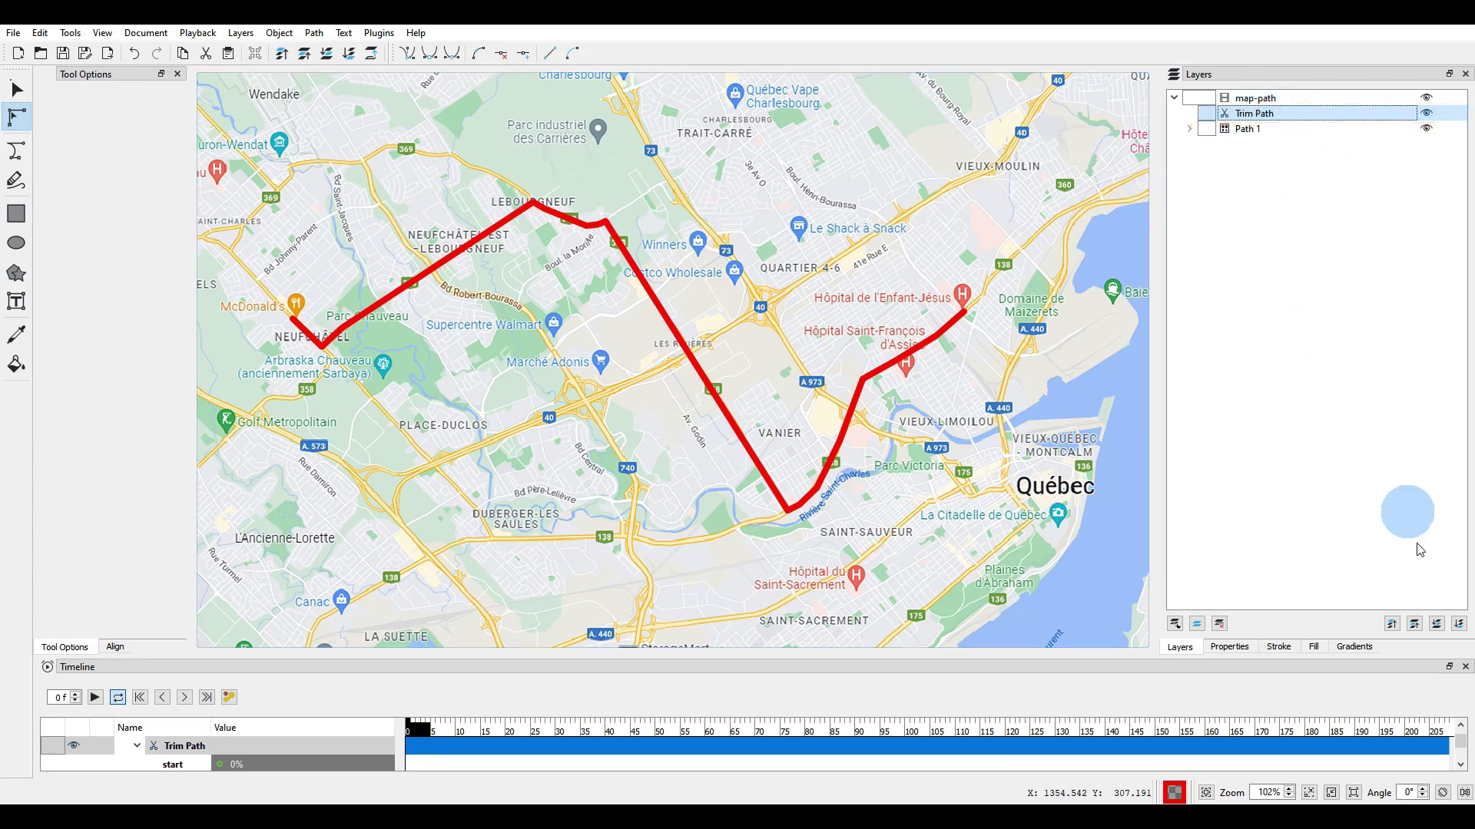
left_click(1460, 623)
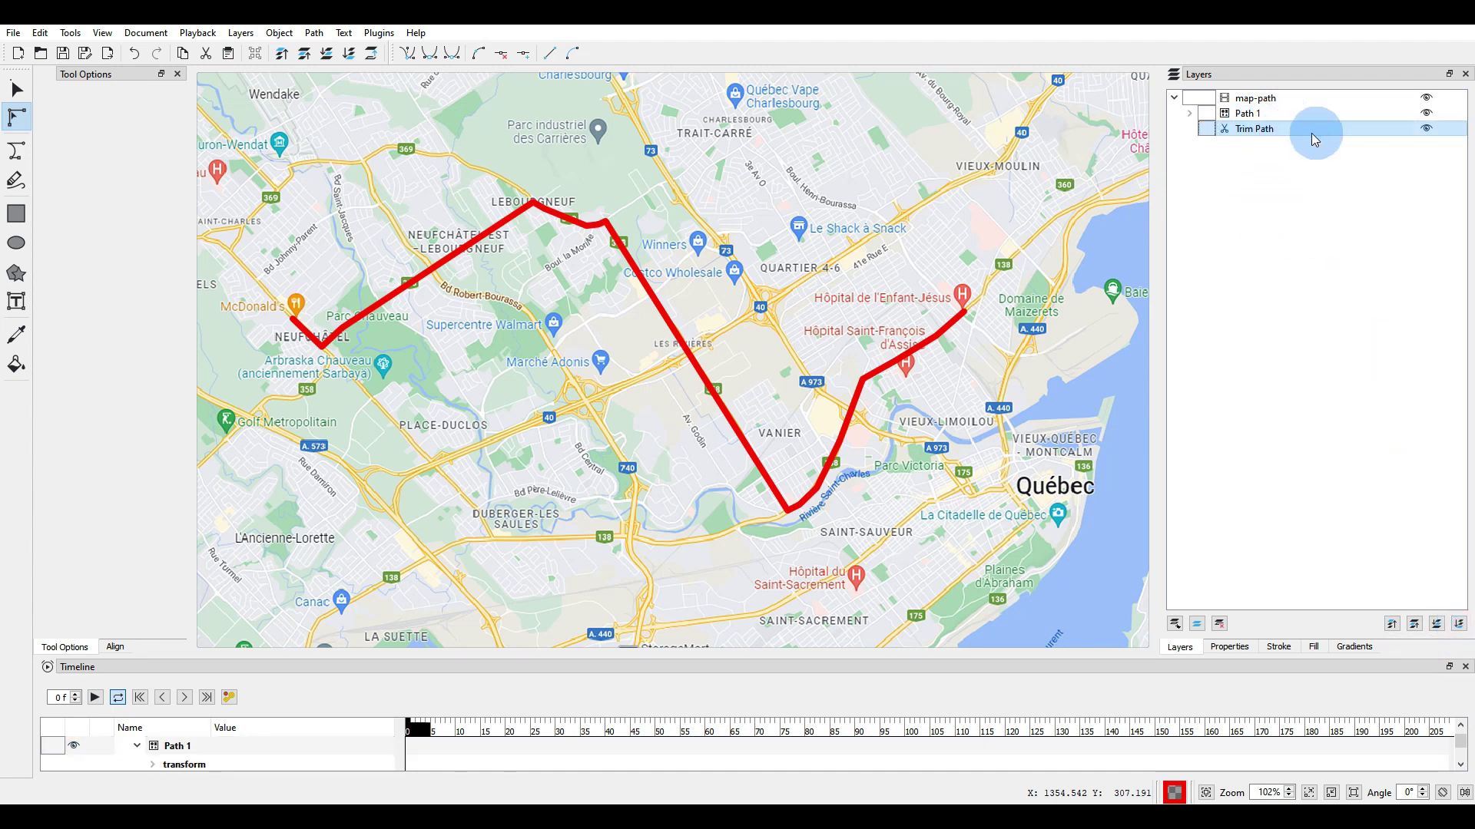
- Enlarge the timeline area until the Trim Path's start, end and offset properties can be edited
left_click(711, 681)
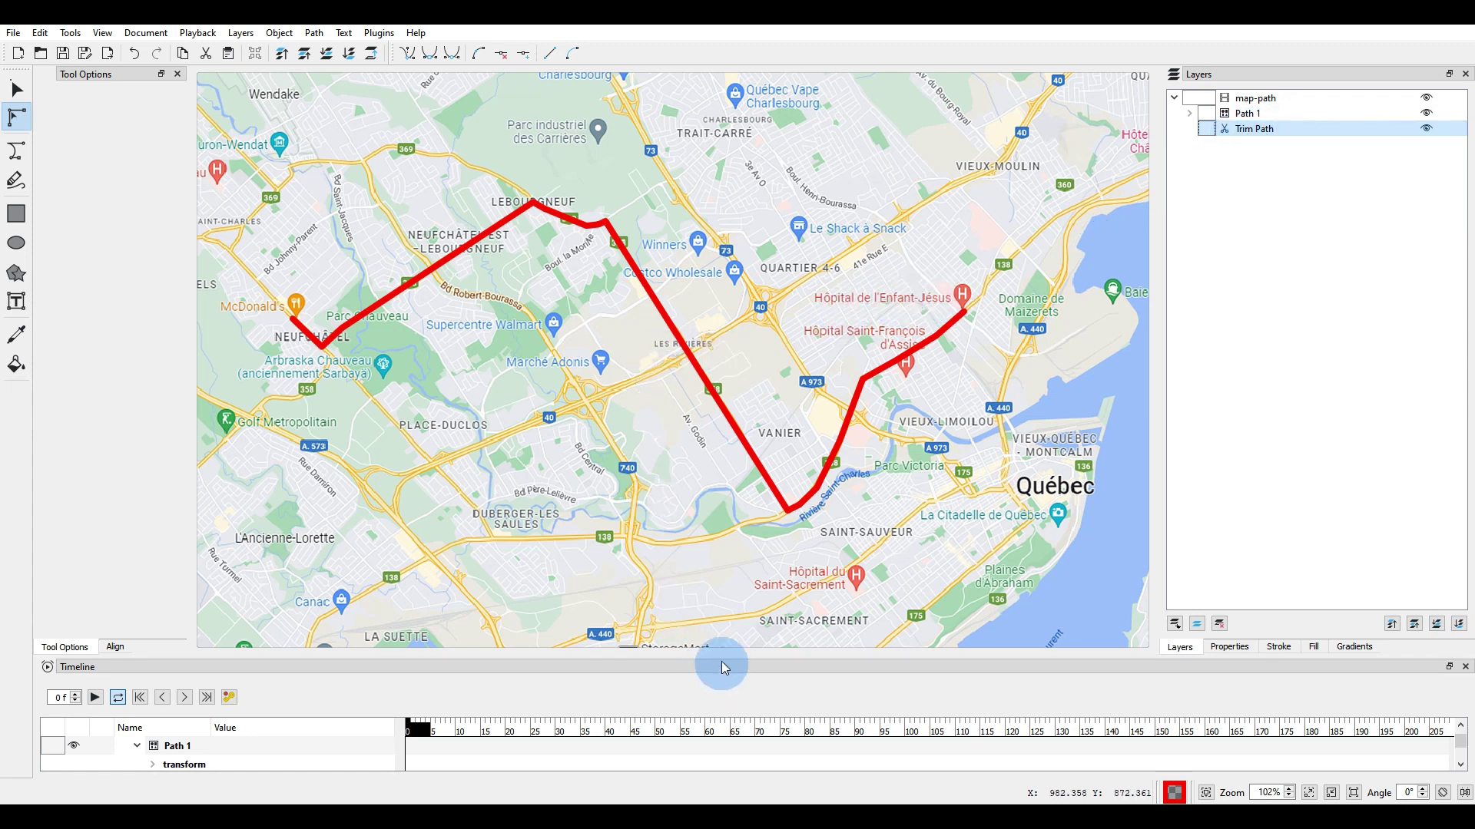
left_click_drag(725, 658, 725, 437)
scroll(713, 351, "up", 2)
scroll(566, 418, "down", 2)
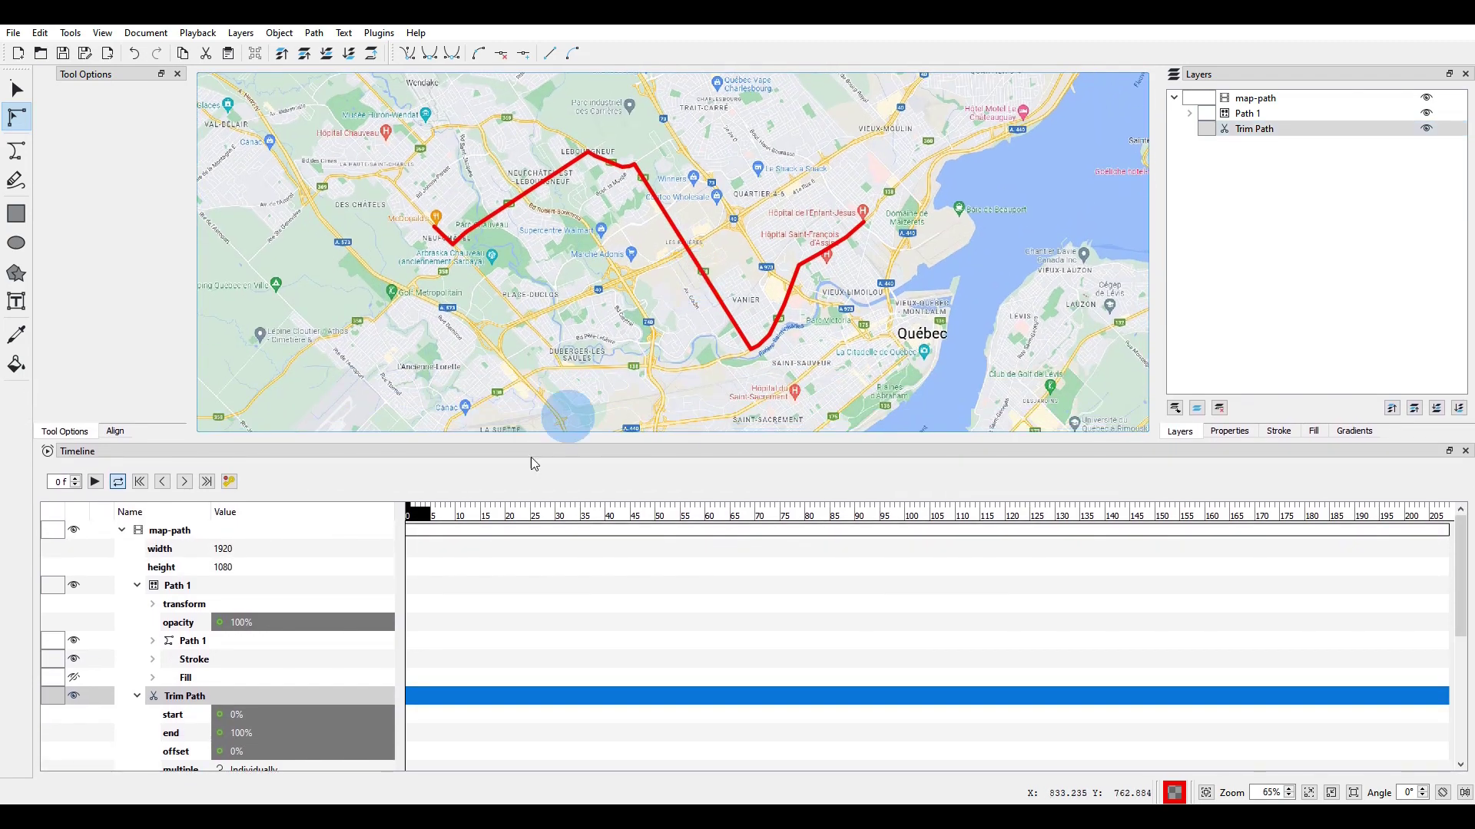
scroll(320, 636, "down", 1)
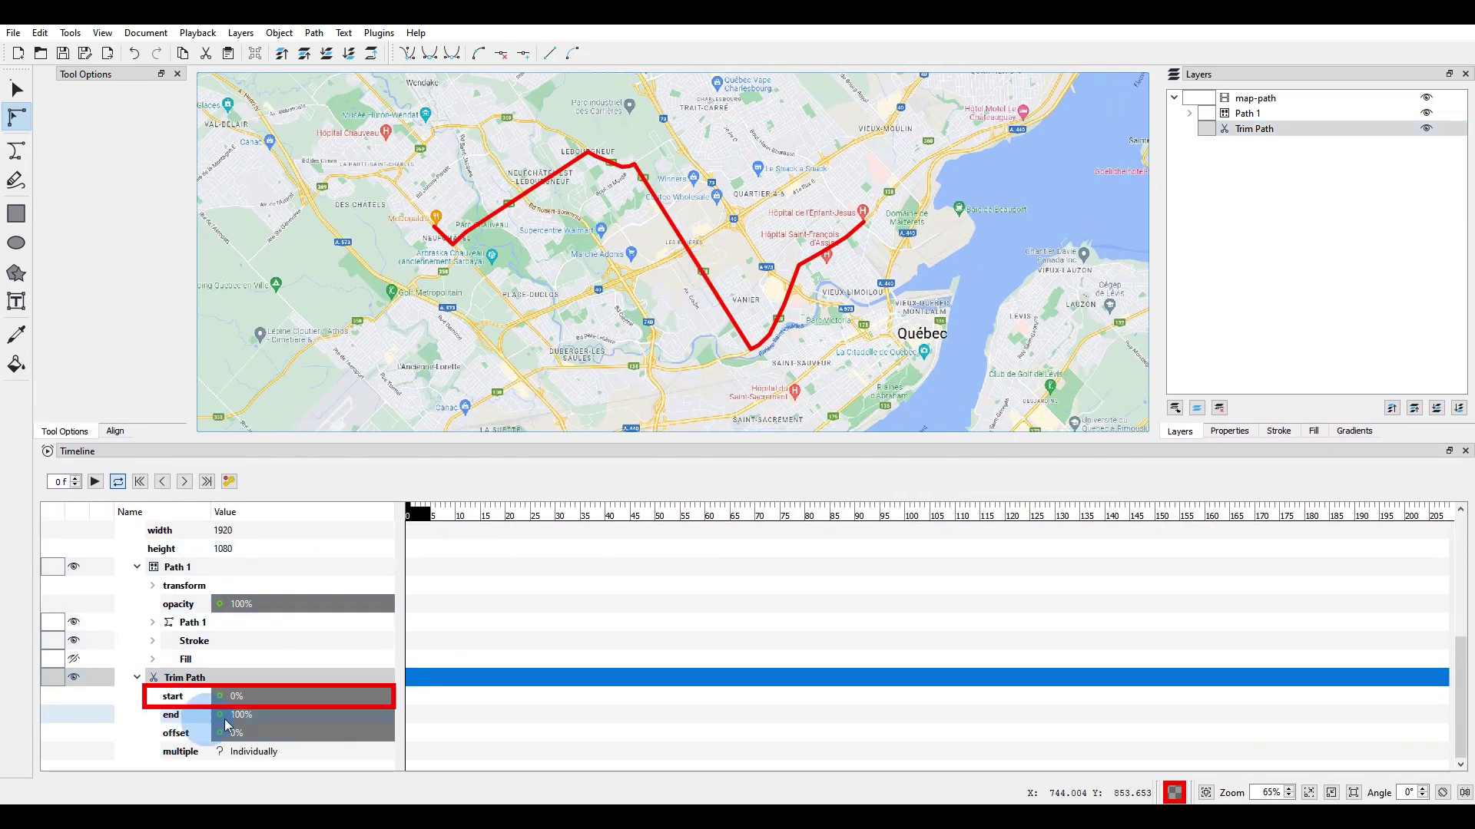
- Test Trim Path start values of 20% and 40%, and return the start to 0%
left_click(256, 699)
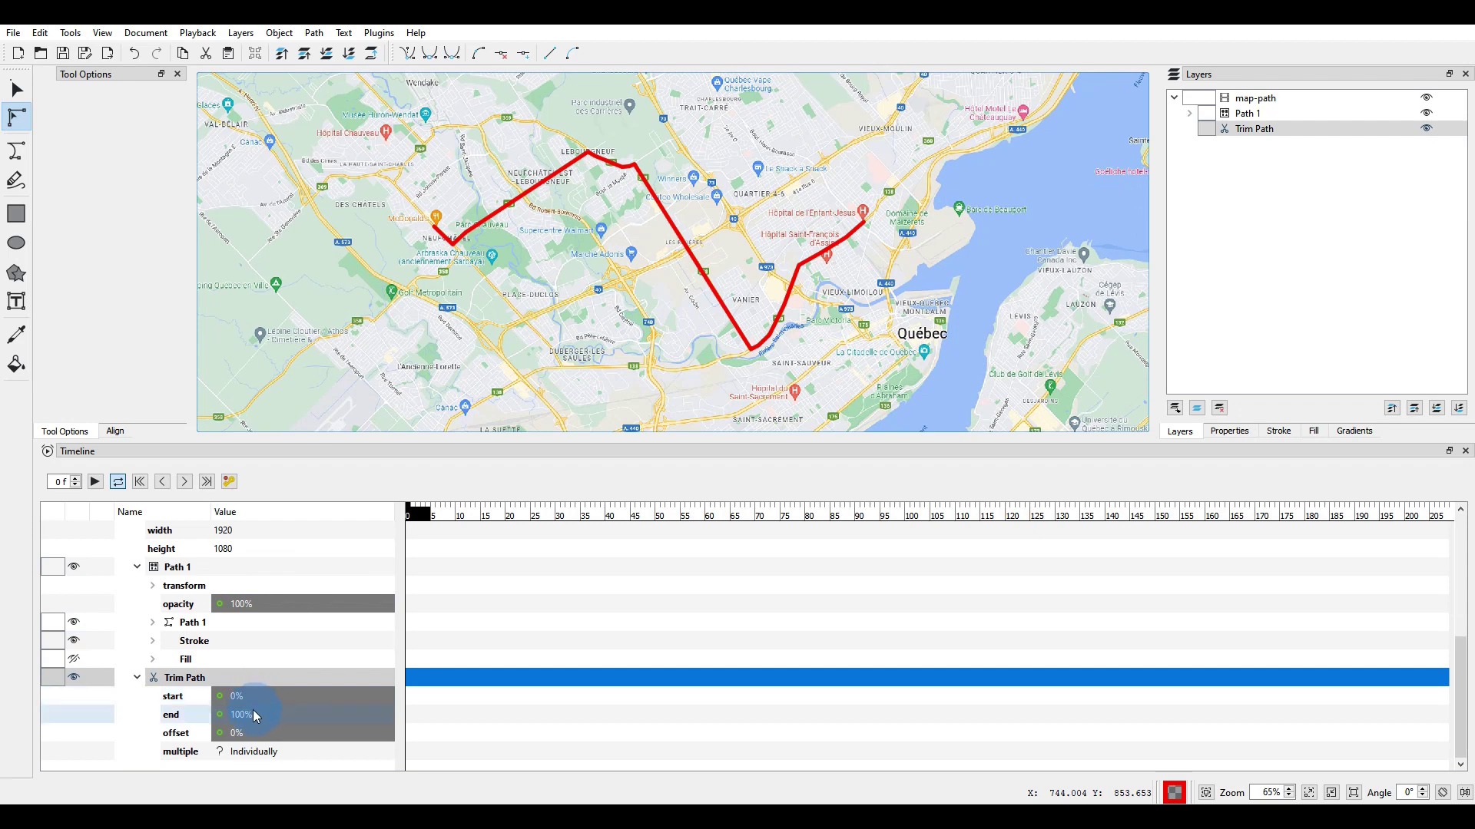
left_click(243, 698)
left_click(240, 696)
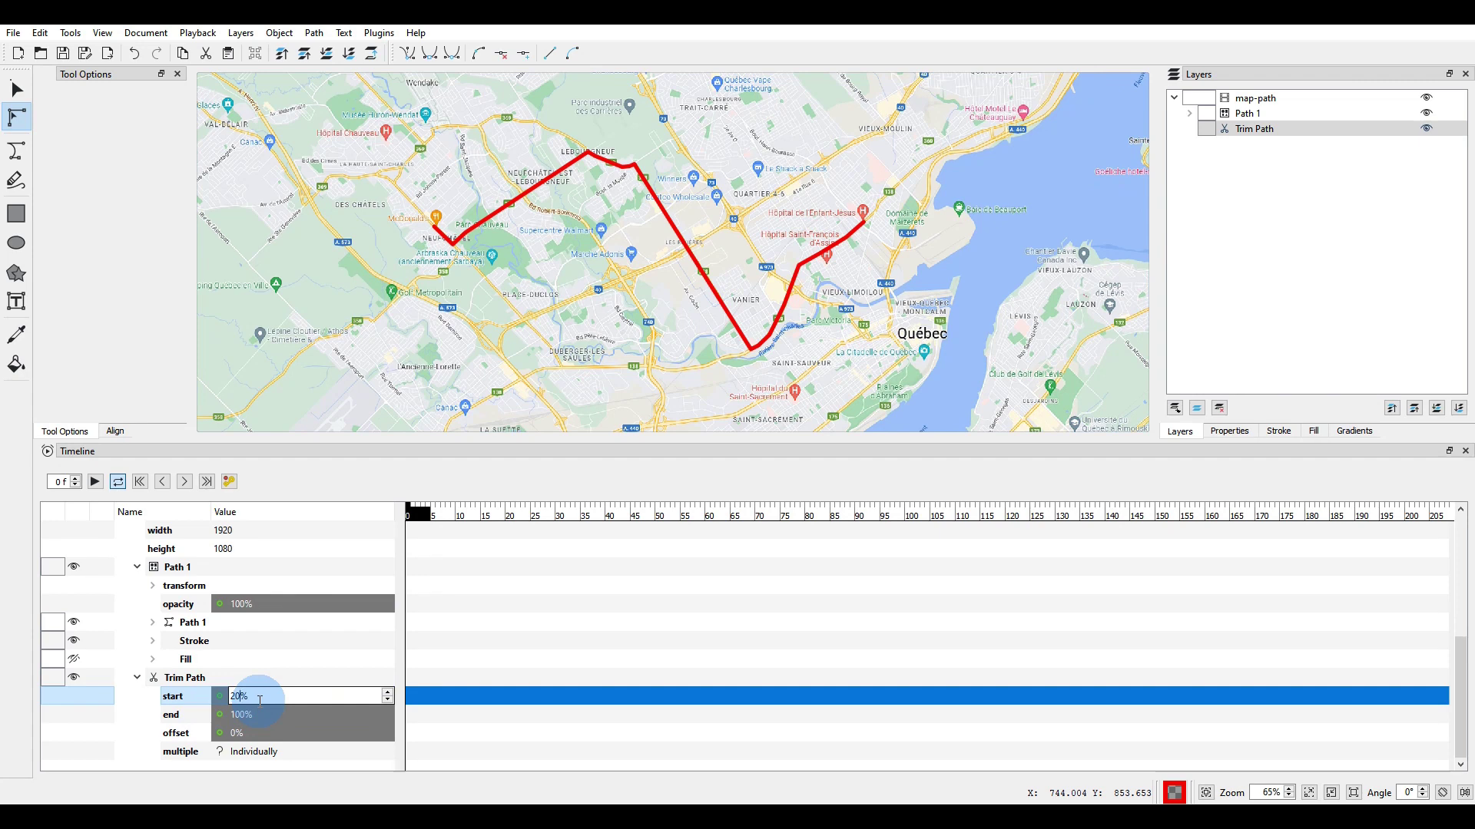
type("20")
key("Return")
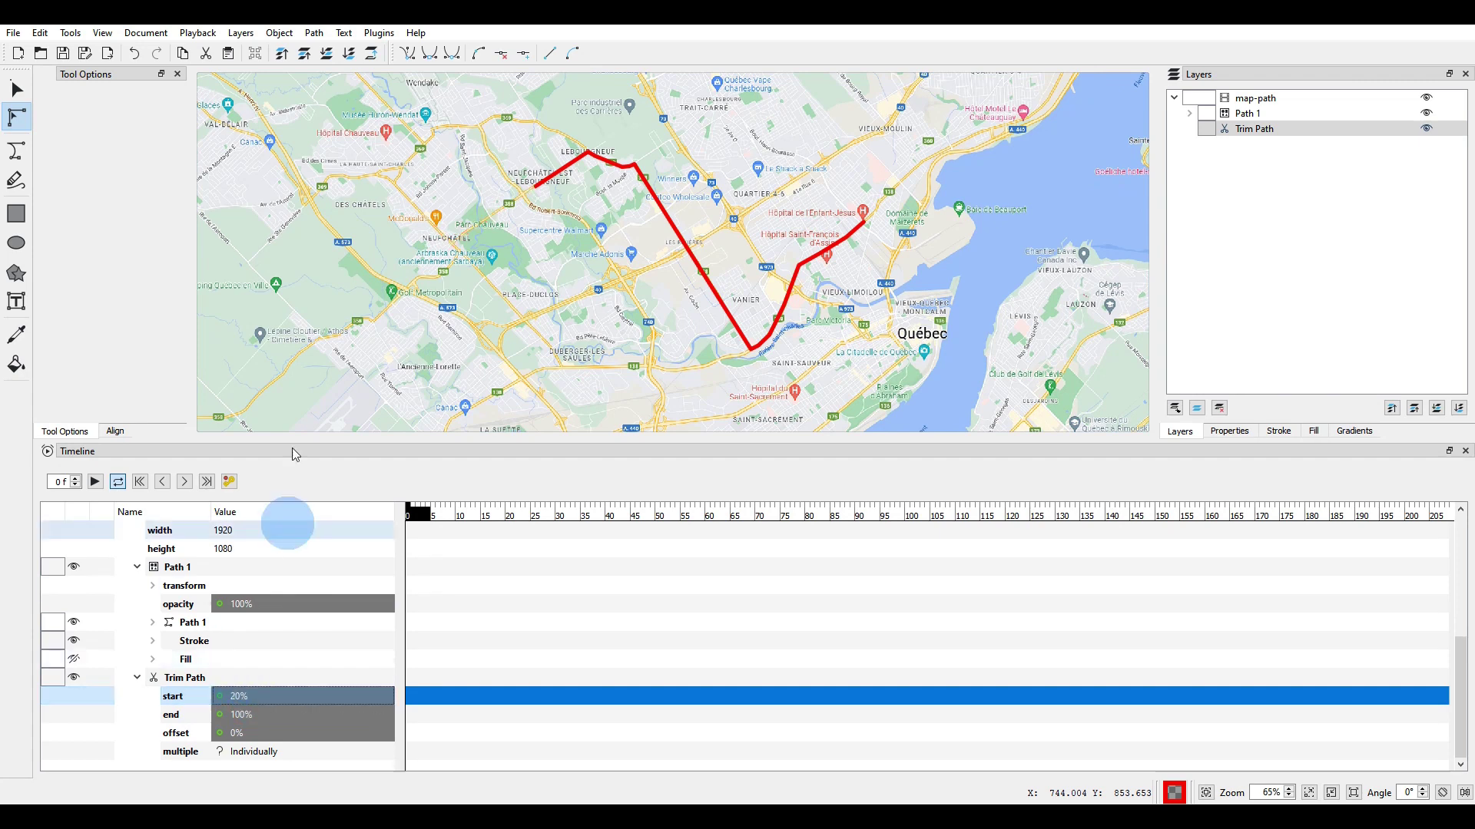
left_click(244, 700)
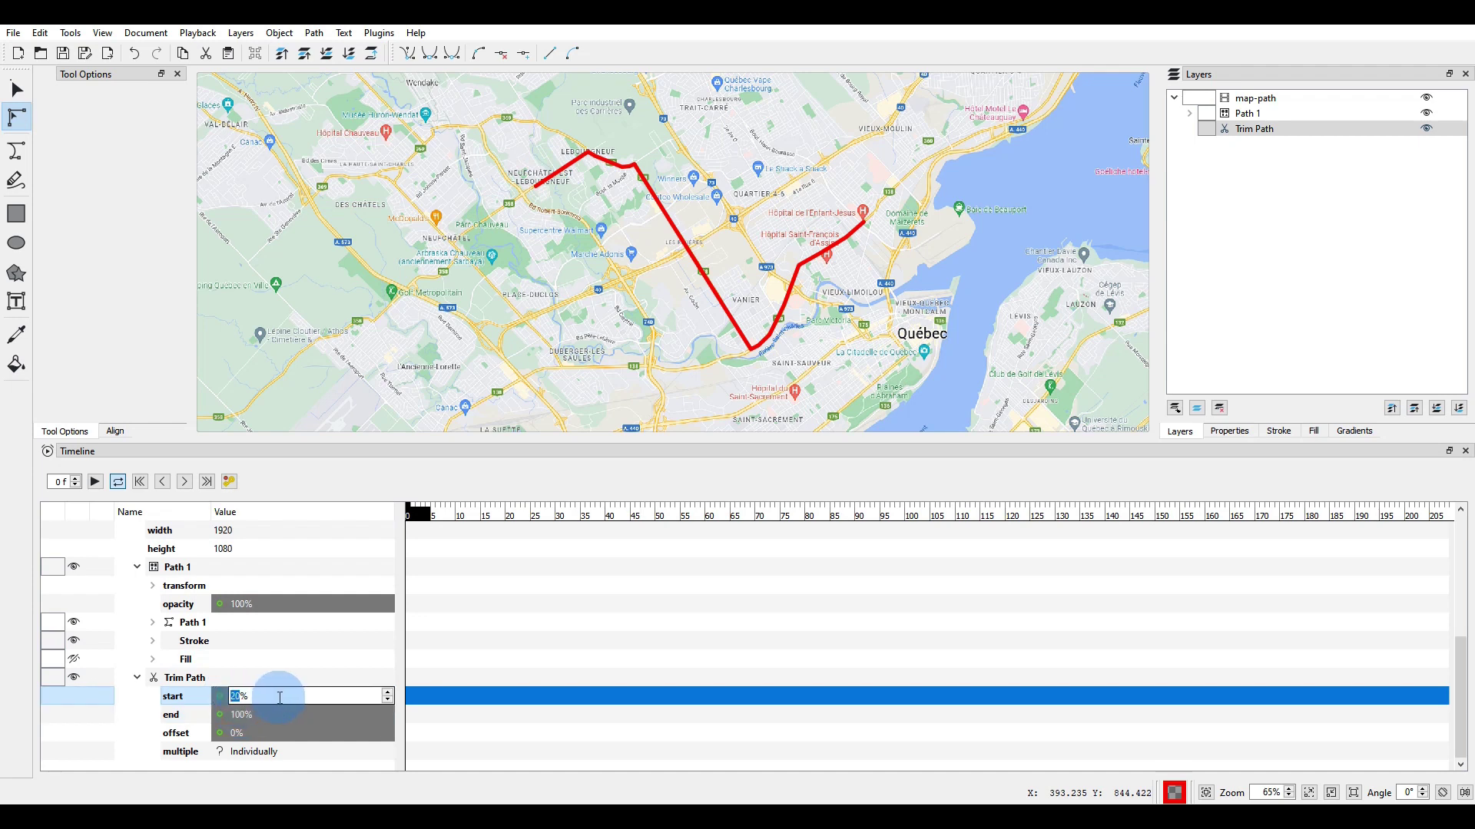
type("0")
key("Return")
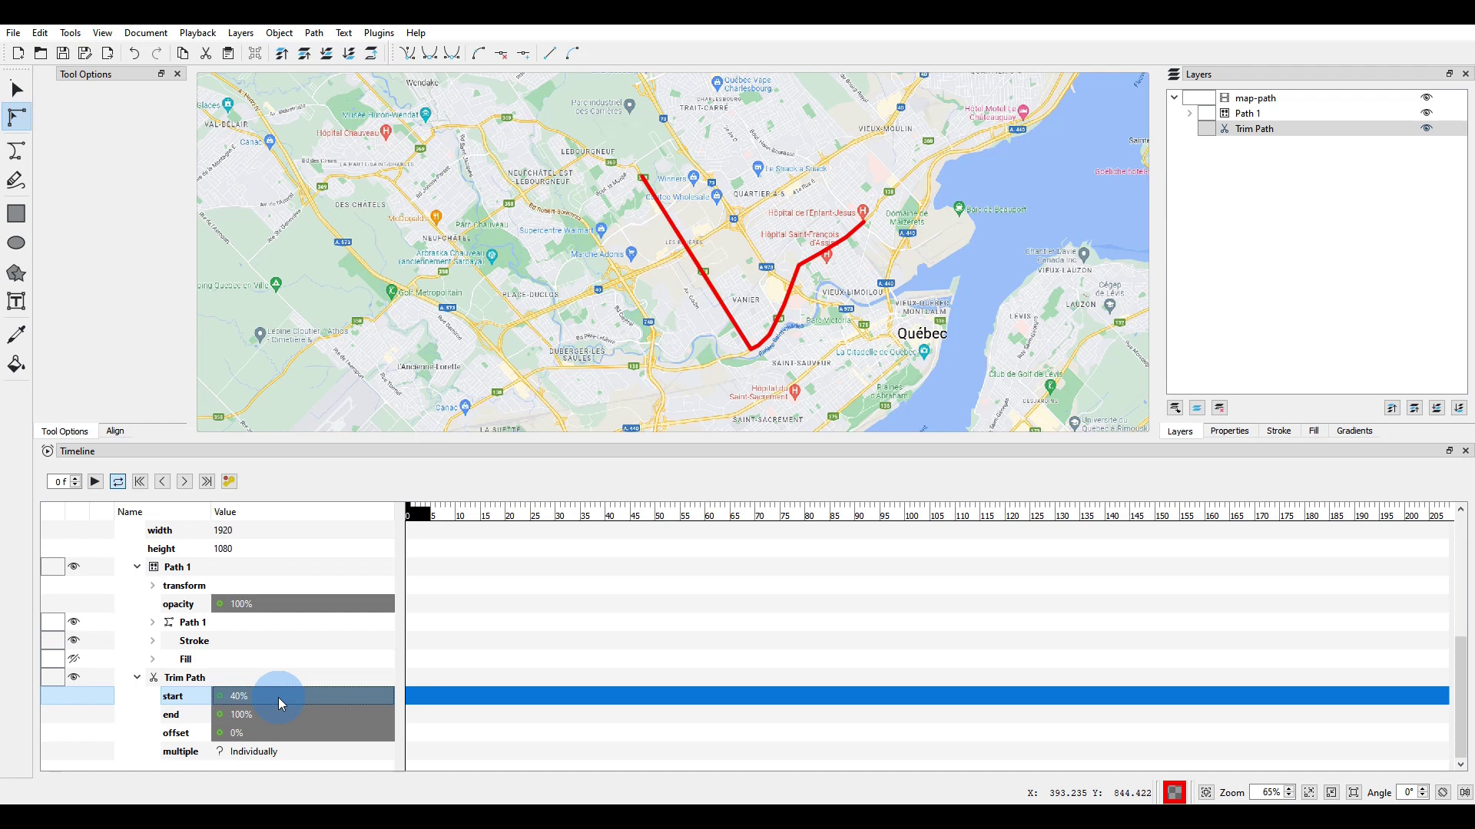
double_click(250, 694)
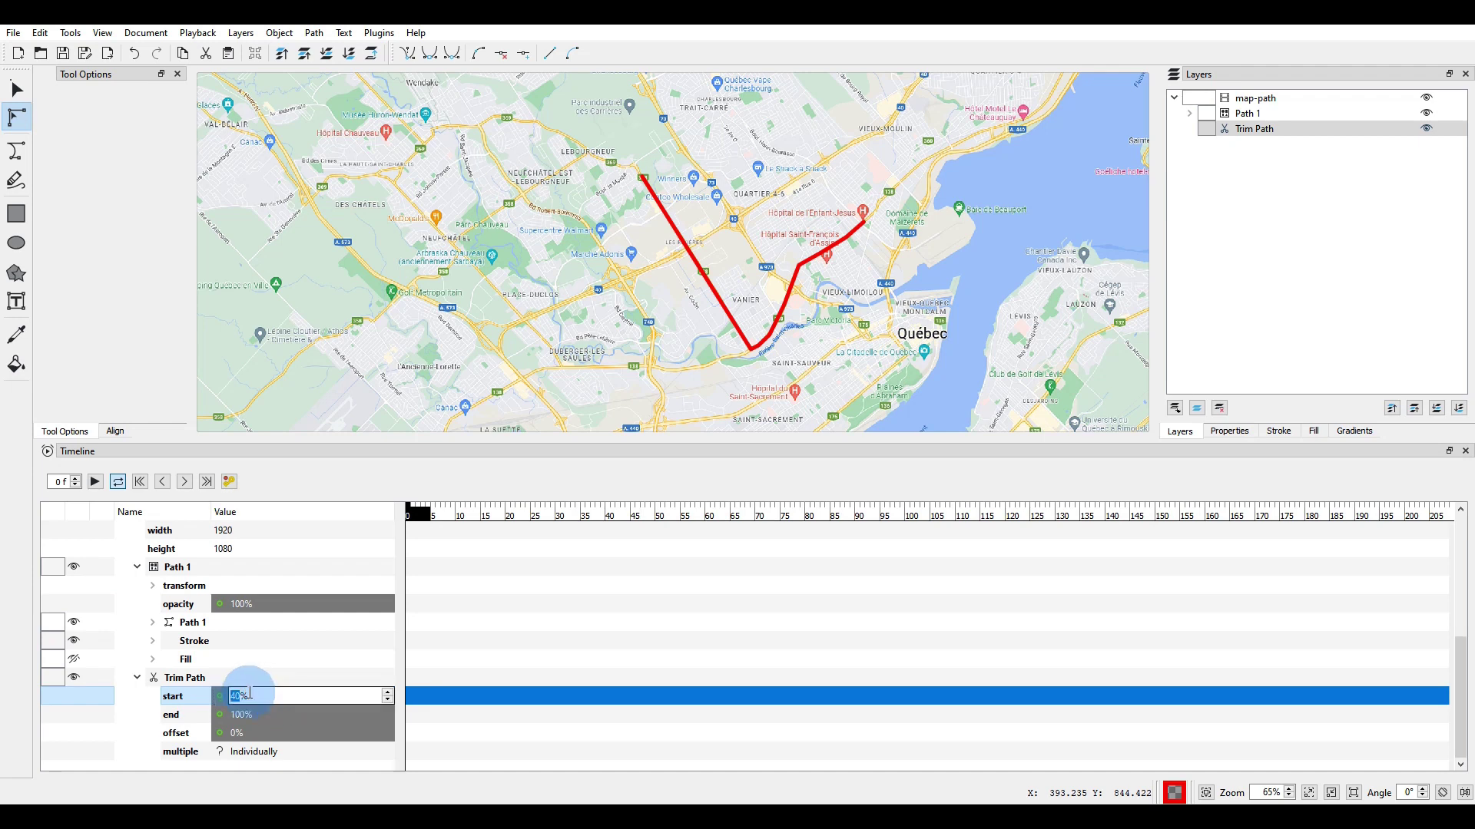
type("0")
key("Return")
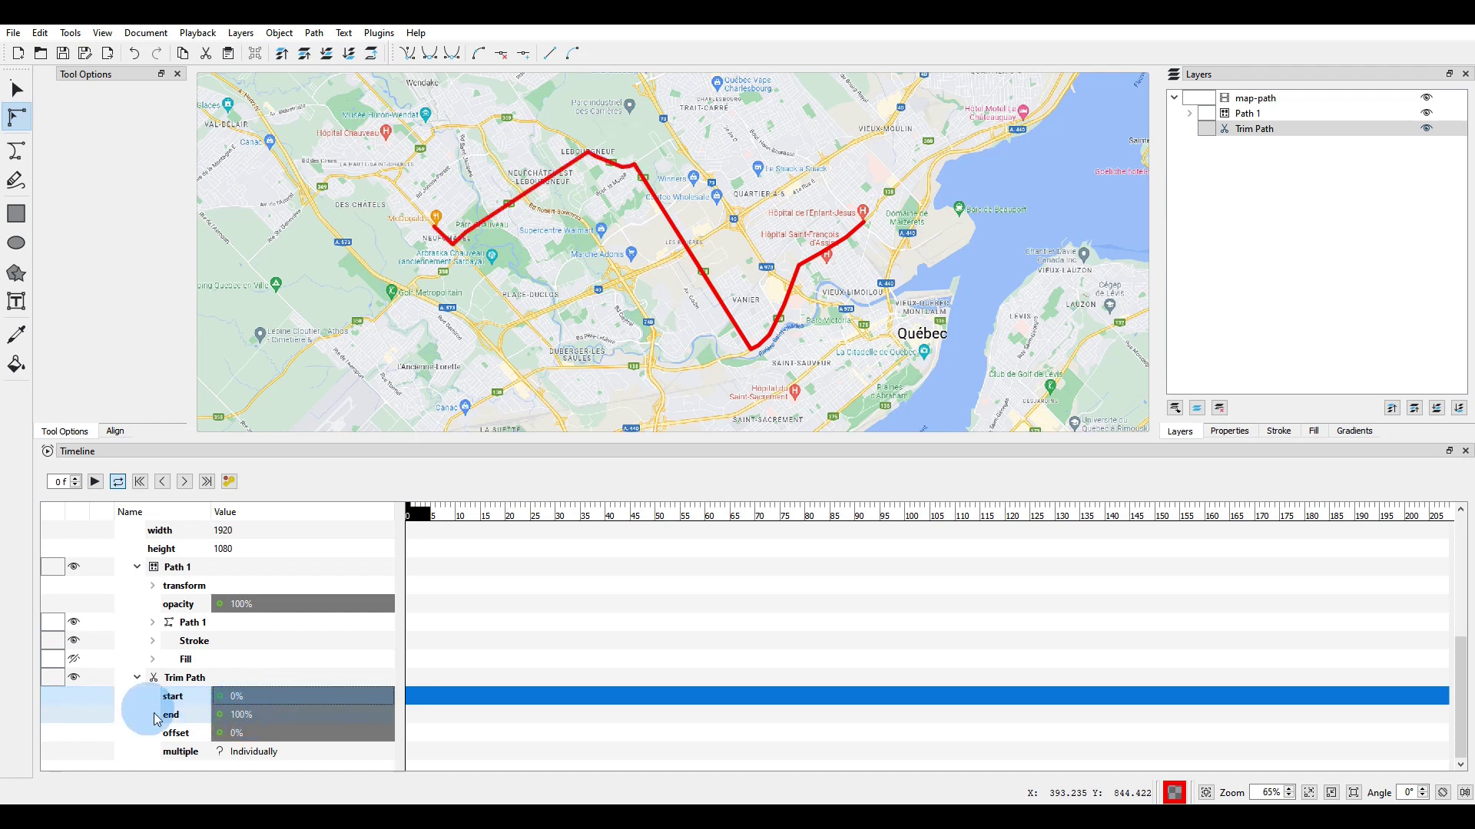
- Test a Trim Path end value of 80% and return the end to 100%
double_click(269, 712)
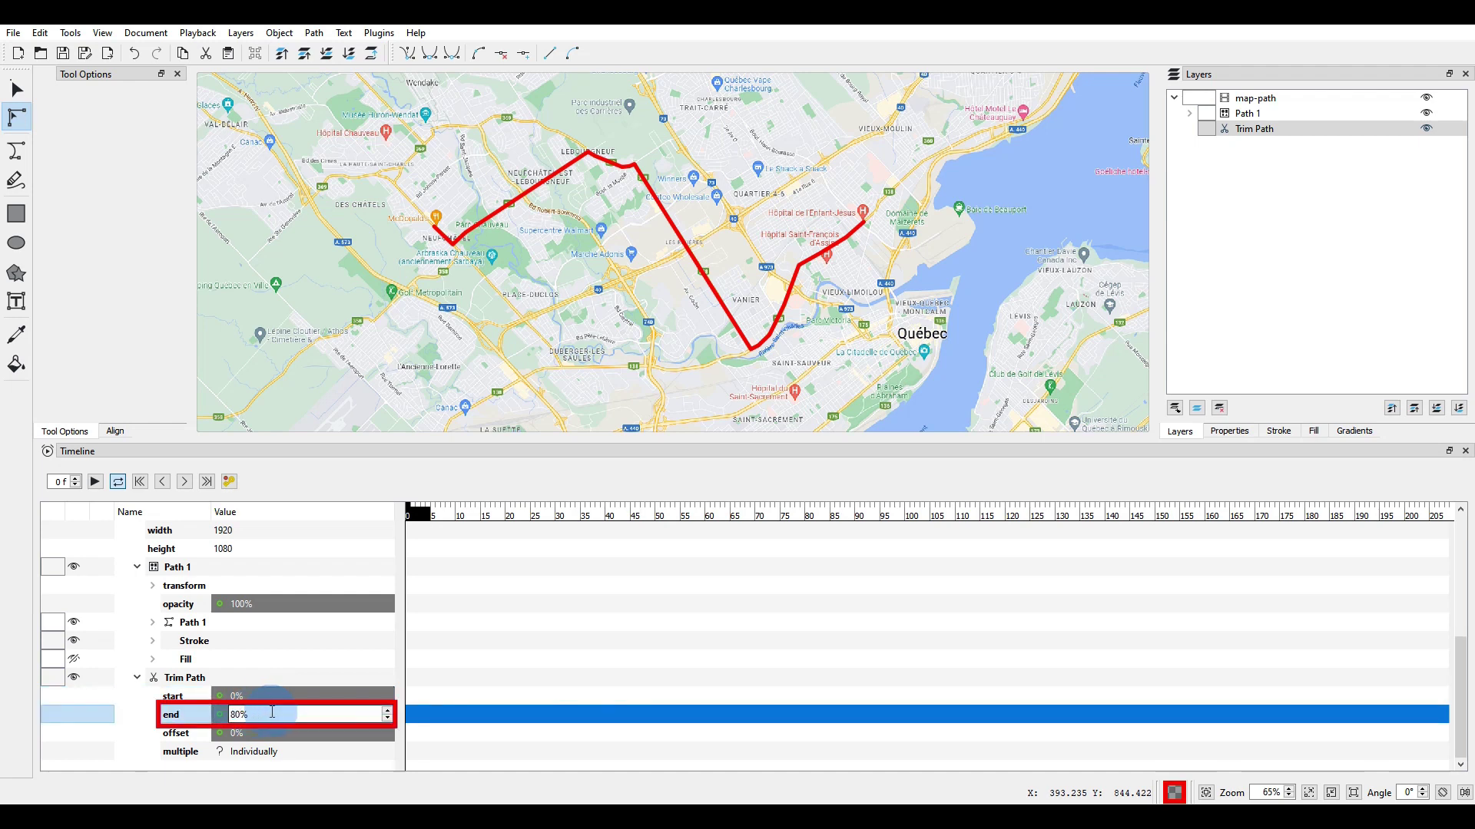
key("Return")
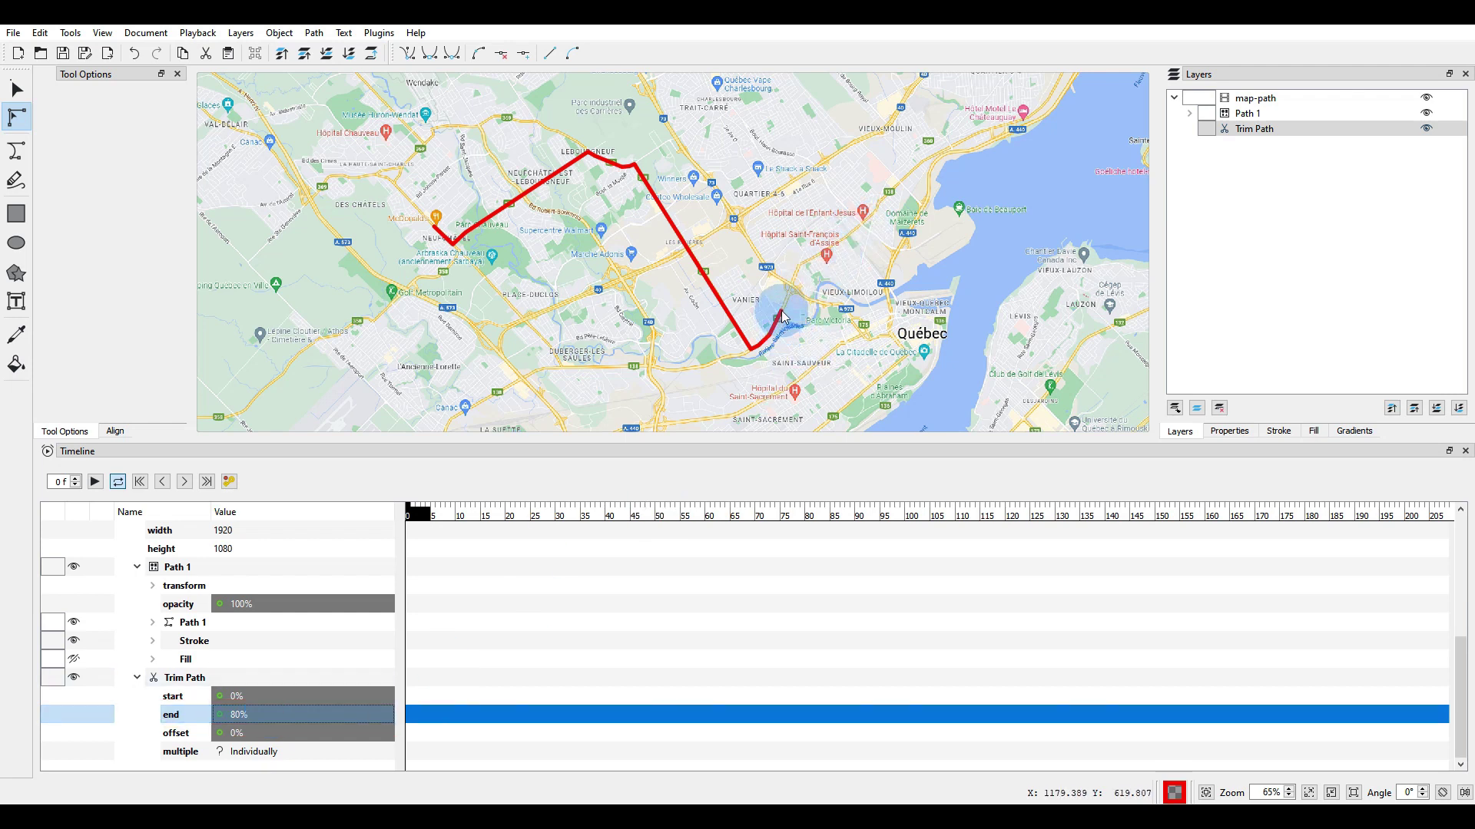
double_click(245, 717)
key("Return")
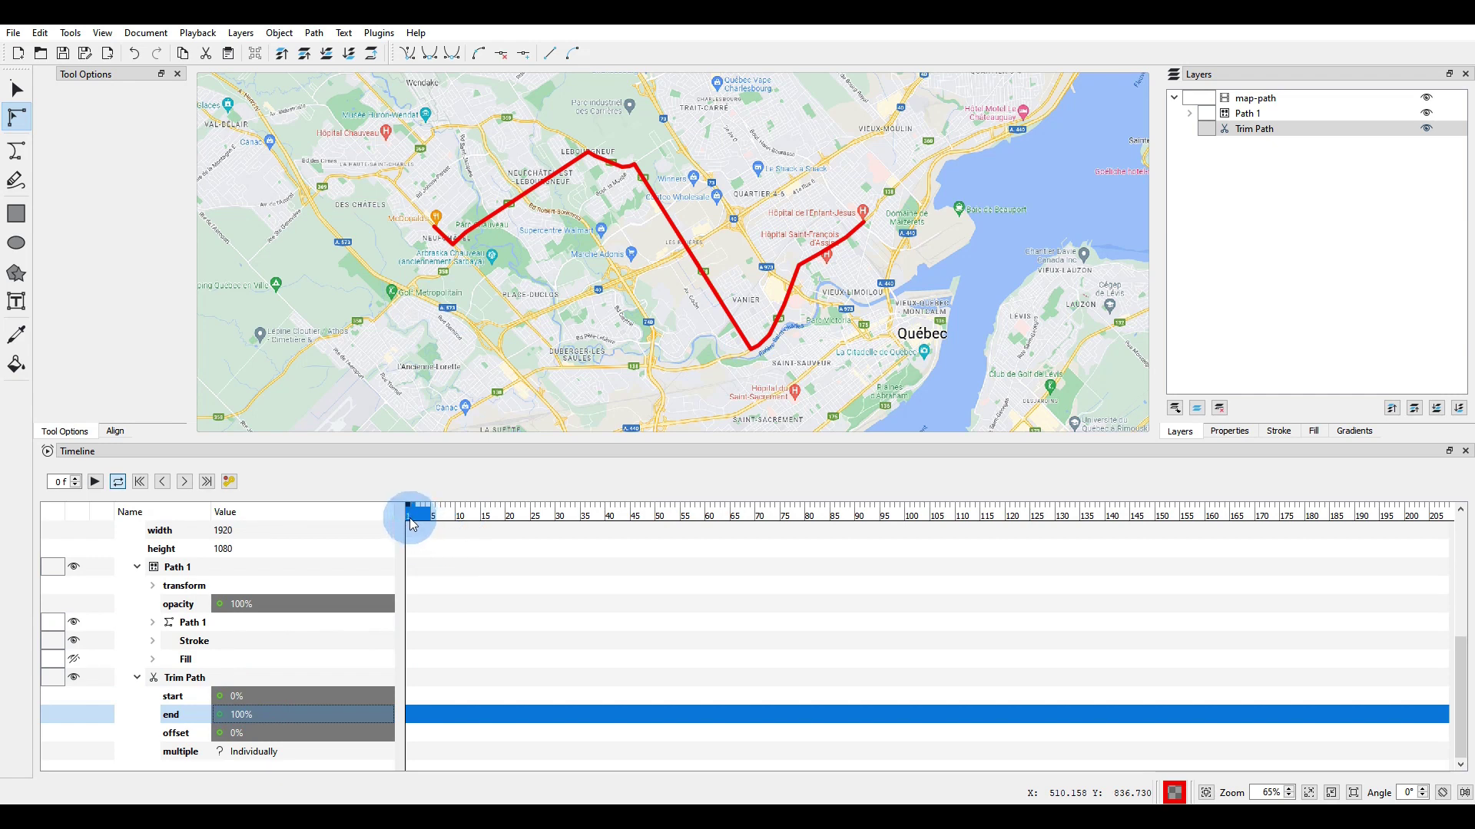
- At the first frame, set the Trim Path end to 0% and add a keyframe for it
left_click(140, 482)
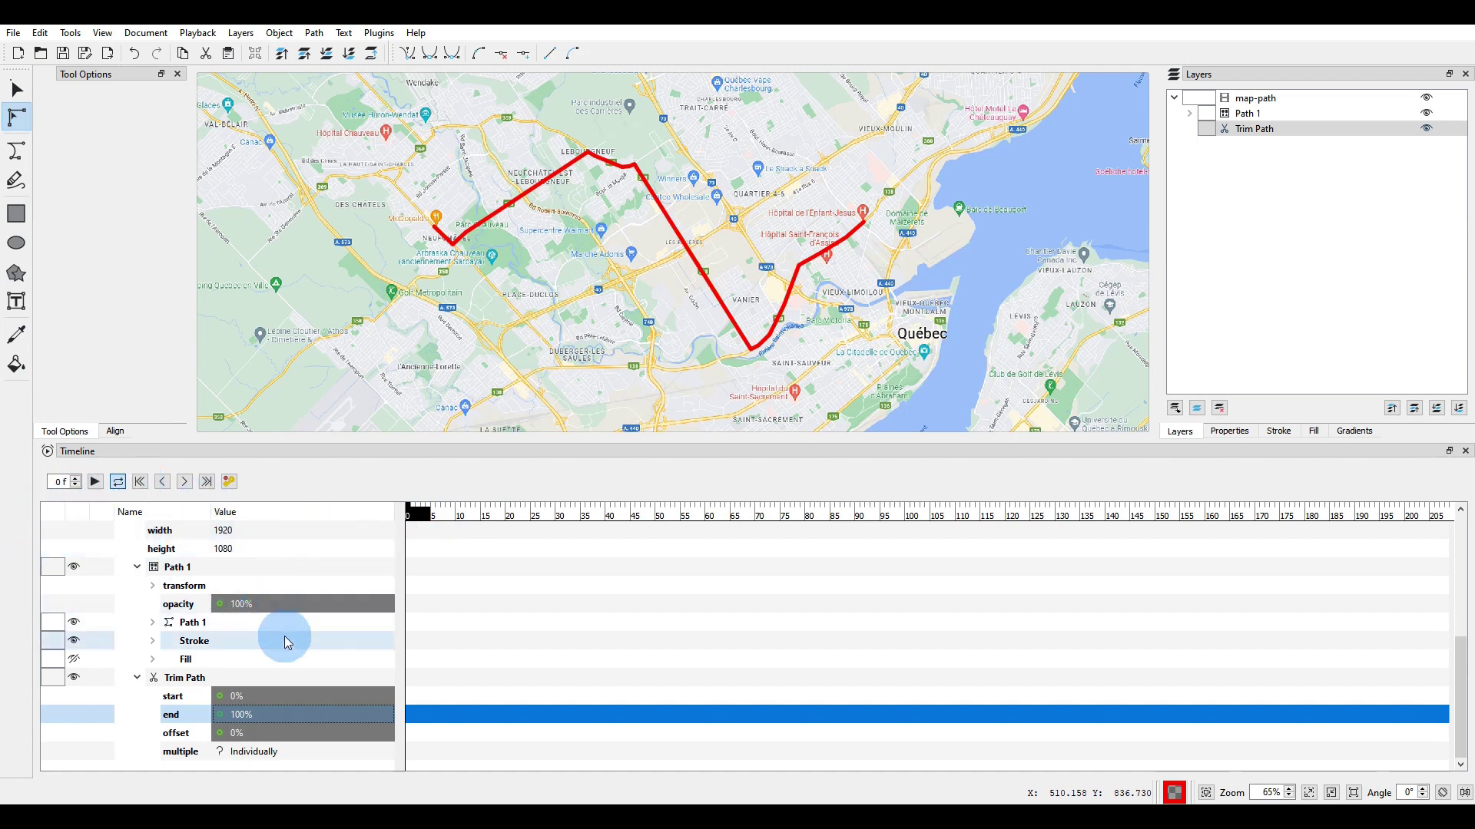
double_click(261, 714)
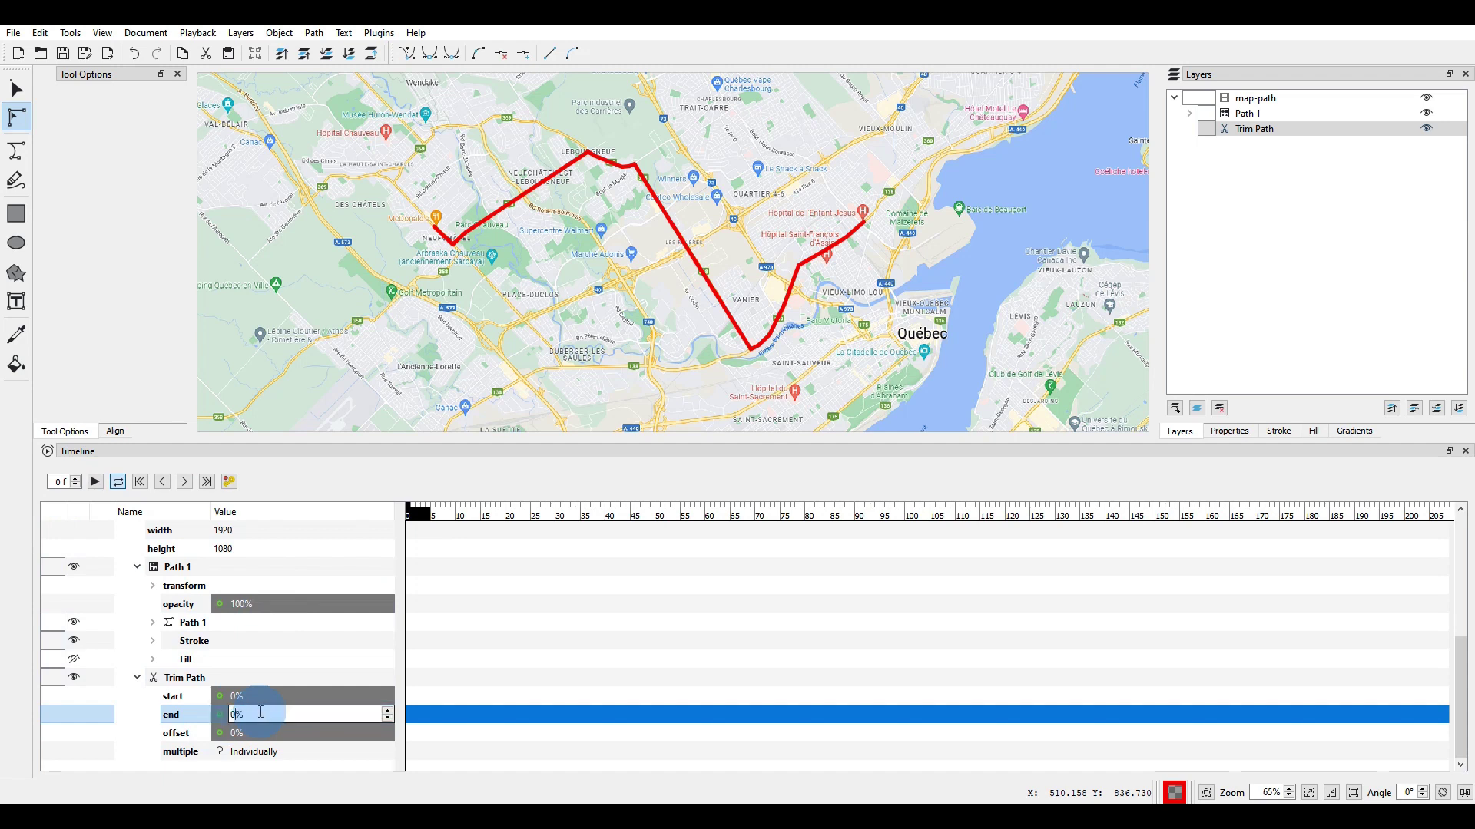
key("Return")
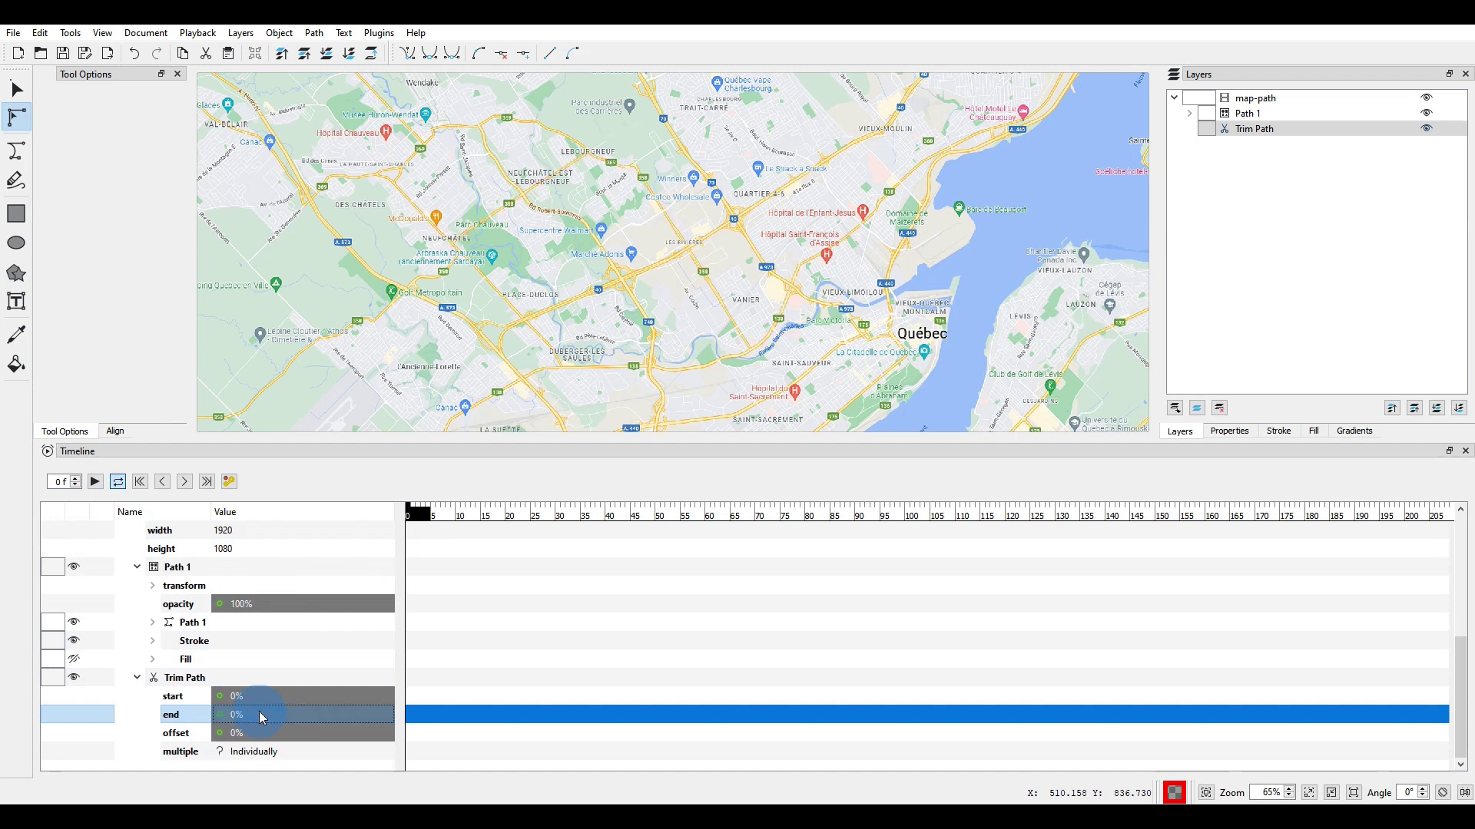
right_click(259, 716)
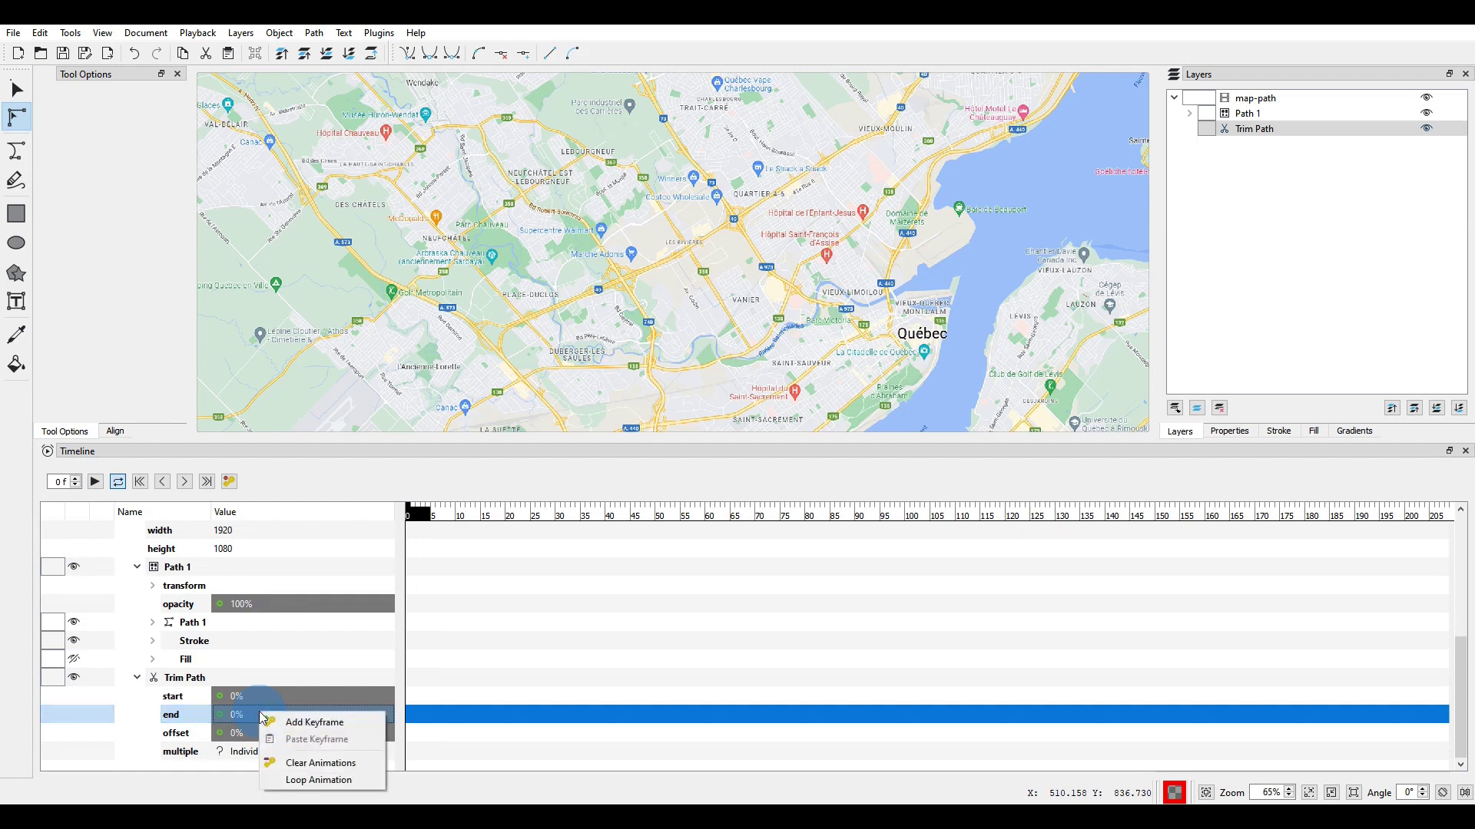
left_click(320, 722)
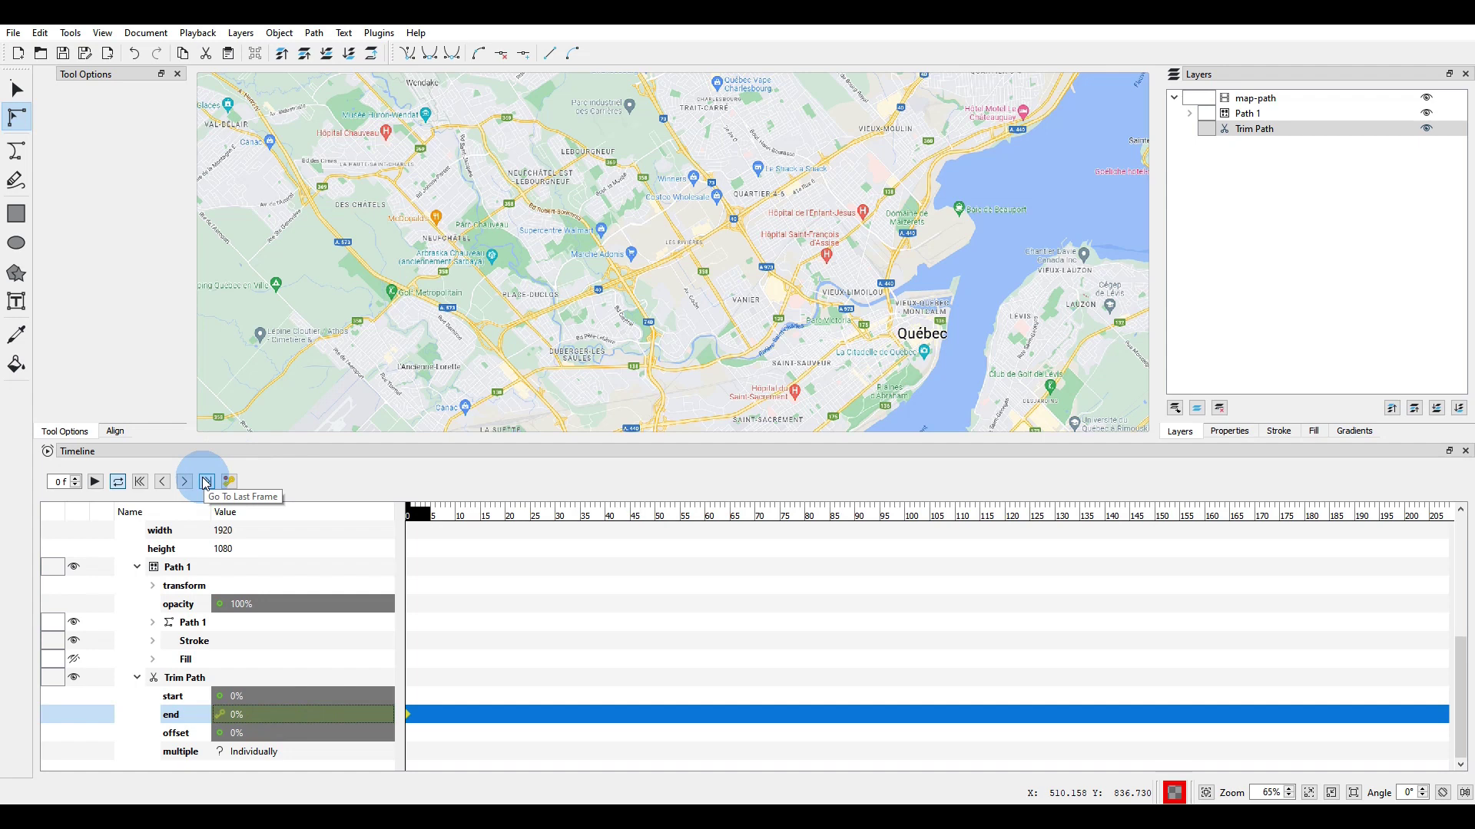
- At the last frame, set the Trim Path end to 100% and add a keyframe for it
left_click(207, 481)
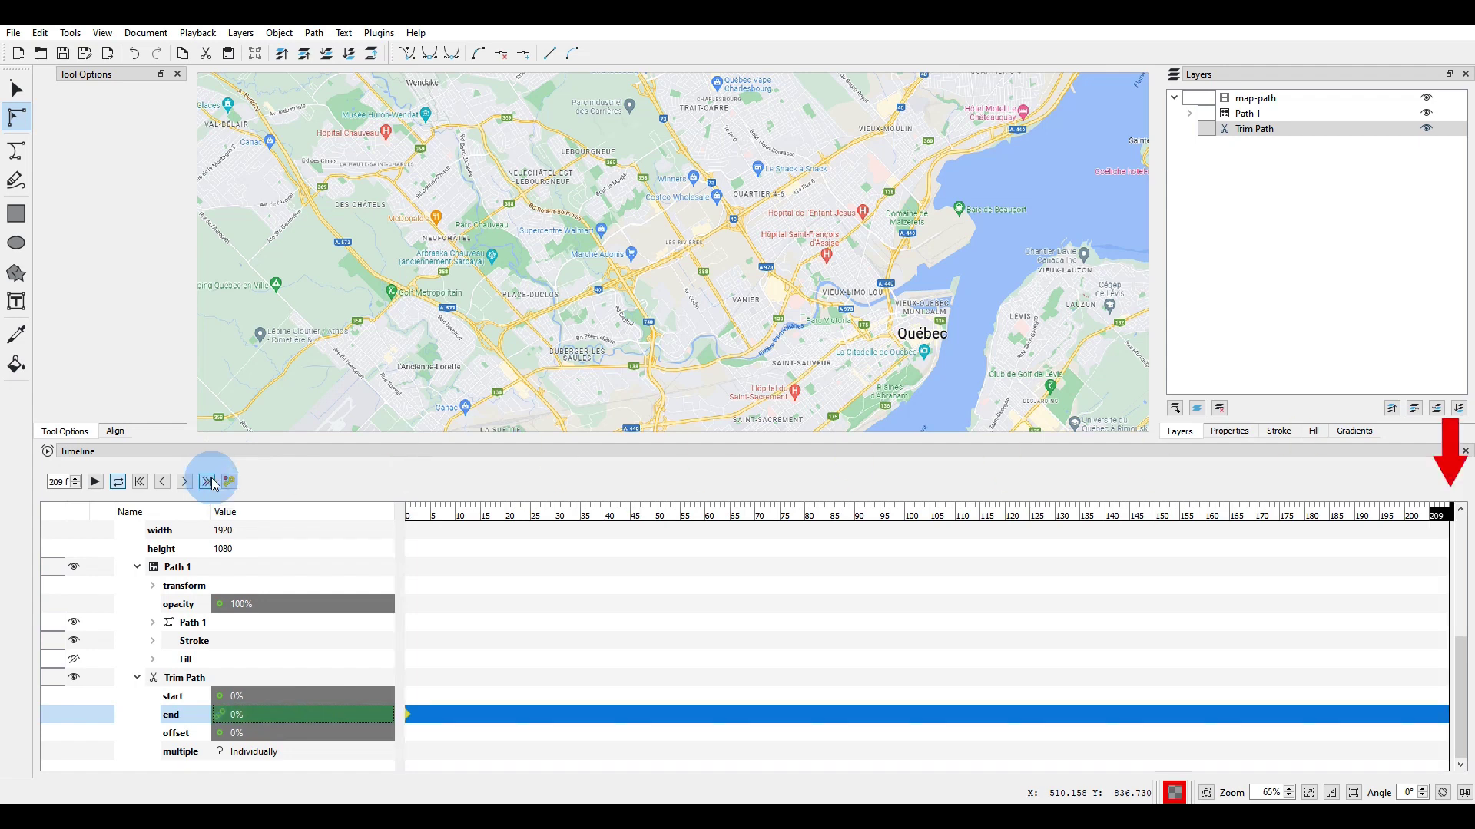
left_click(243, 718)
left_click(242, 718)
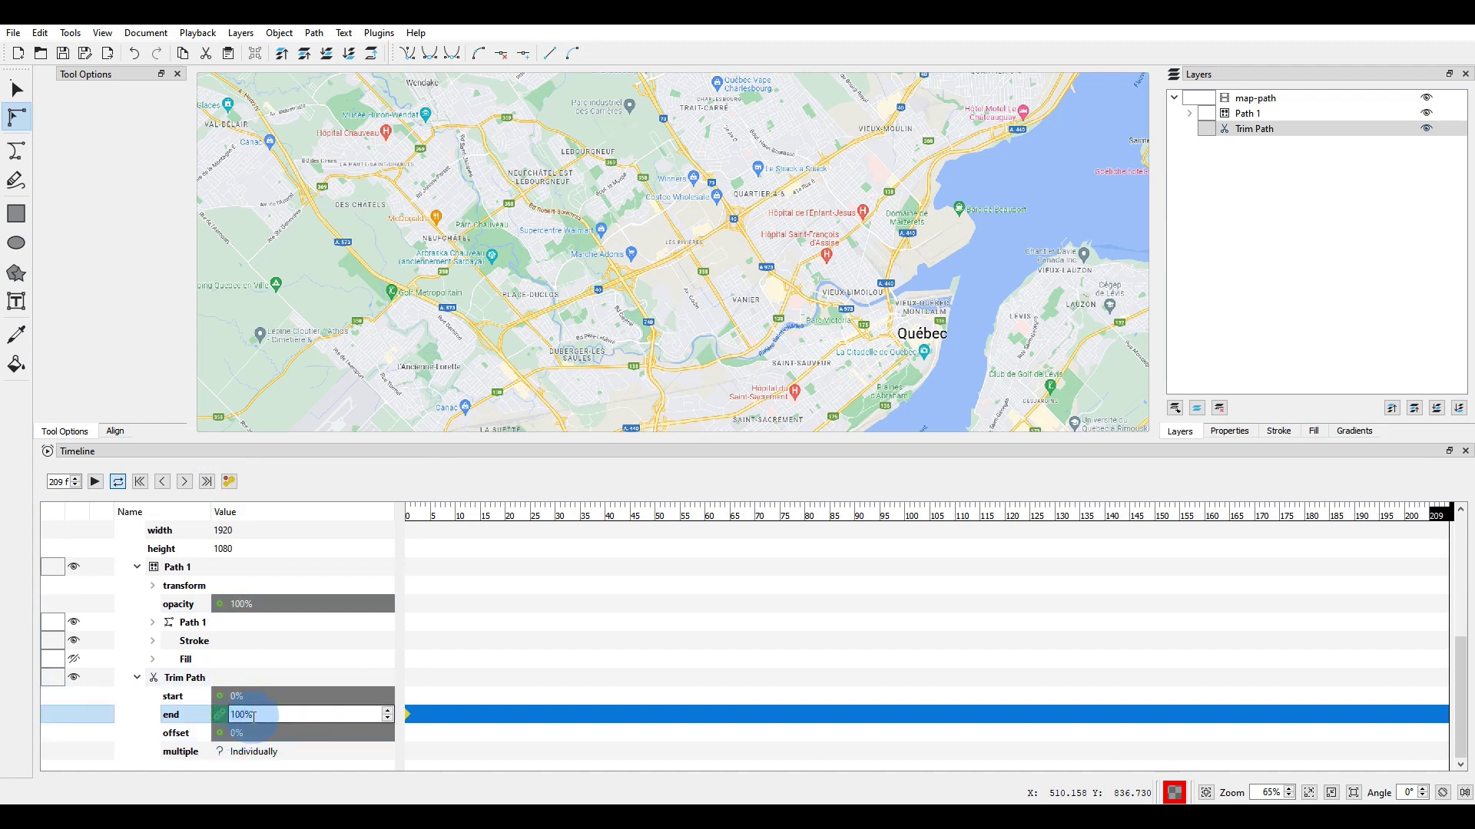
type("100")
key("Return")
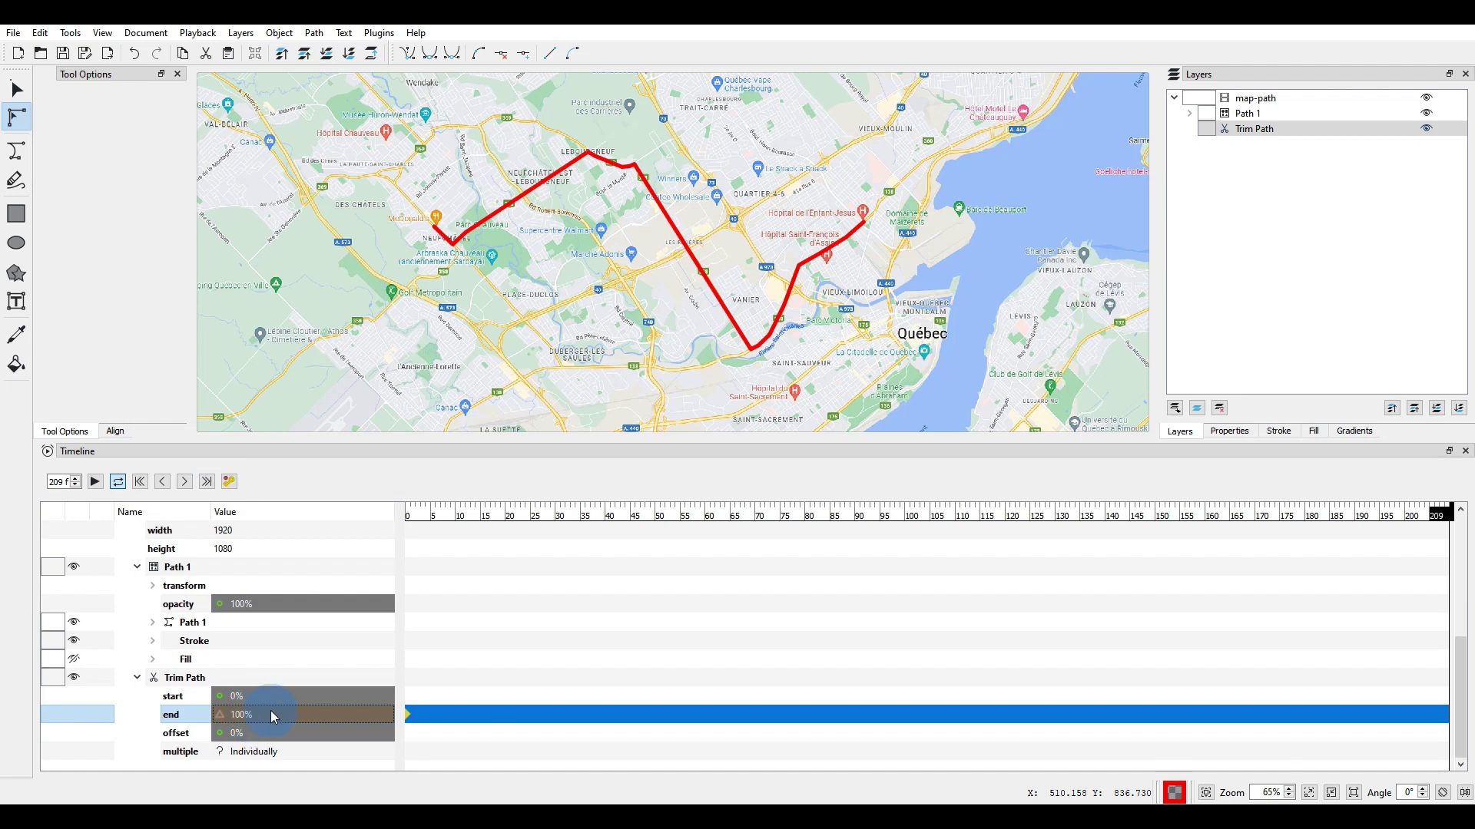
right_click(269, 708)
left_click(307, 721)
- Scrub back through the timeline, play the animation from the first frame to check the route drawing, and return to the first frame
left_click(874, 516)
left_click(1447, 516)
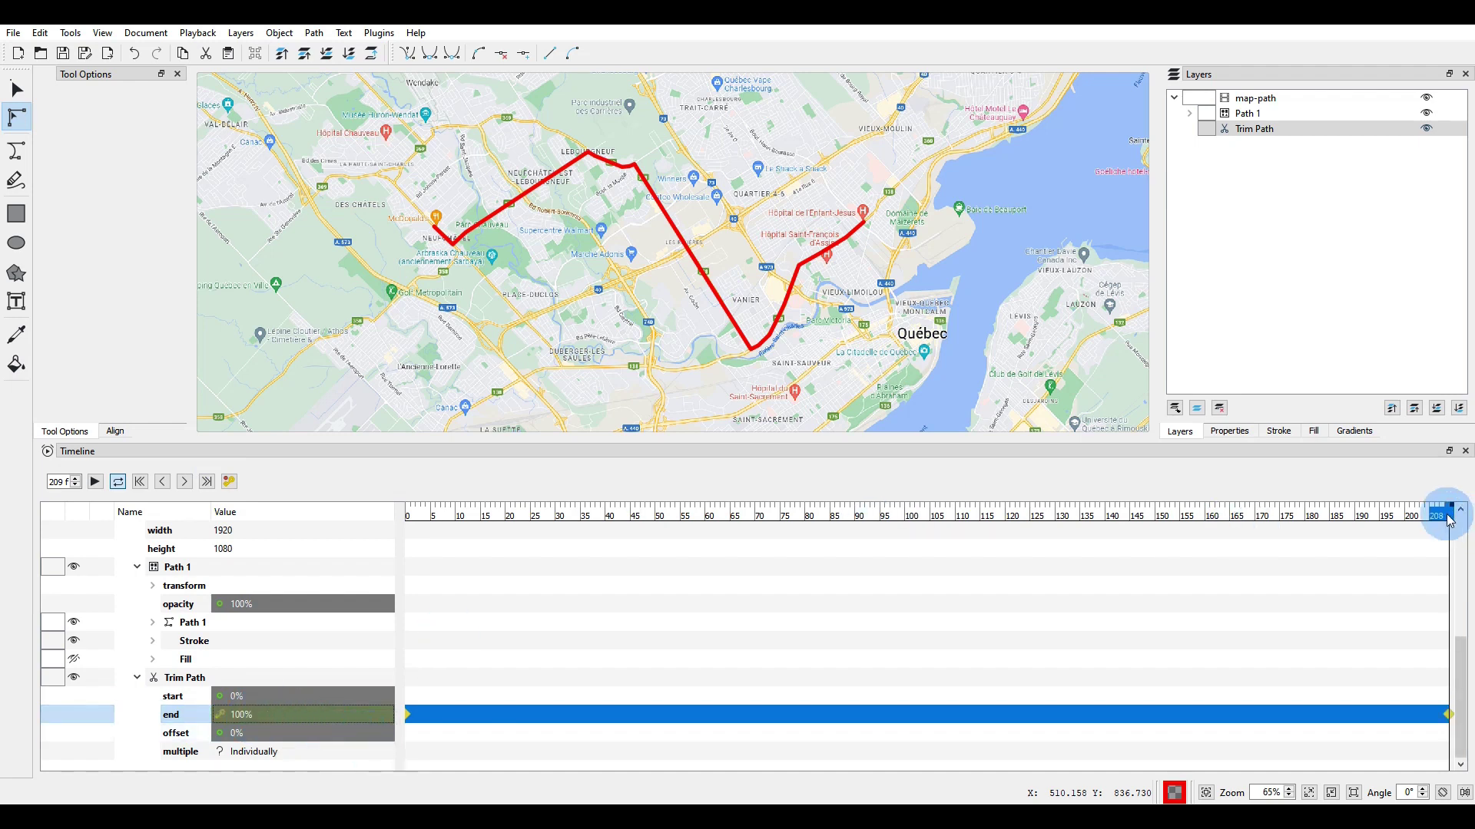
mouse_move(1447, 521)
left_mouse_down()
mouse_move(1210, 542)
mouse_move(876, 542)
mouse_move(1316, 529)
mouse_move(1139, 536)
left_mouse_up()
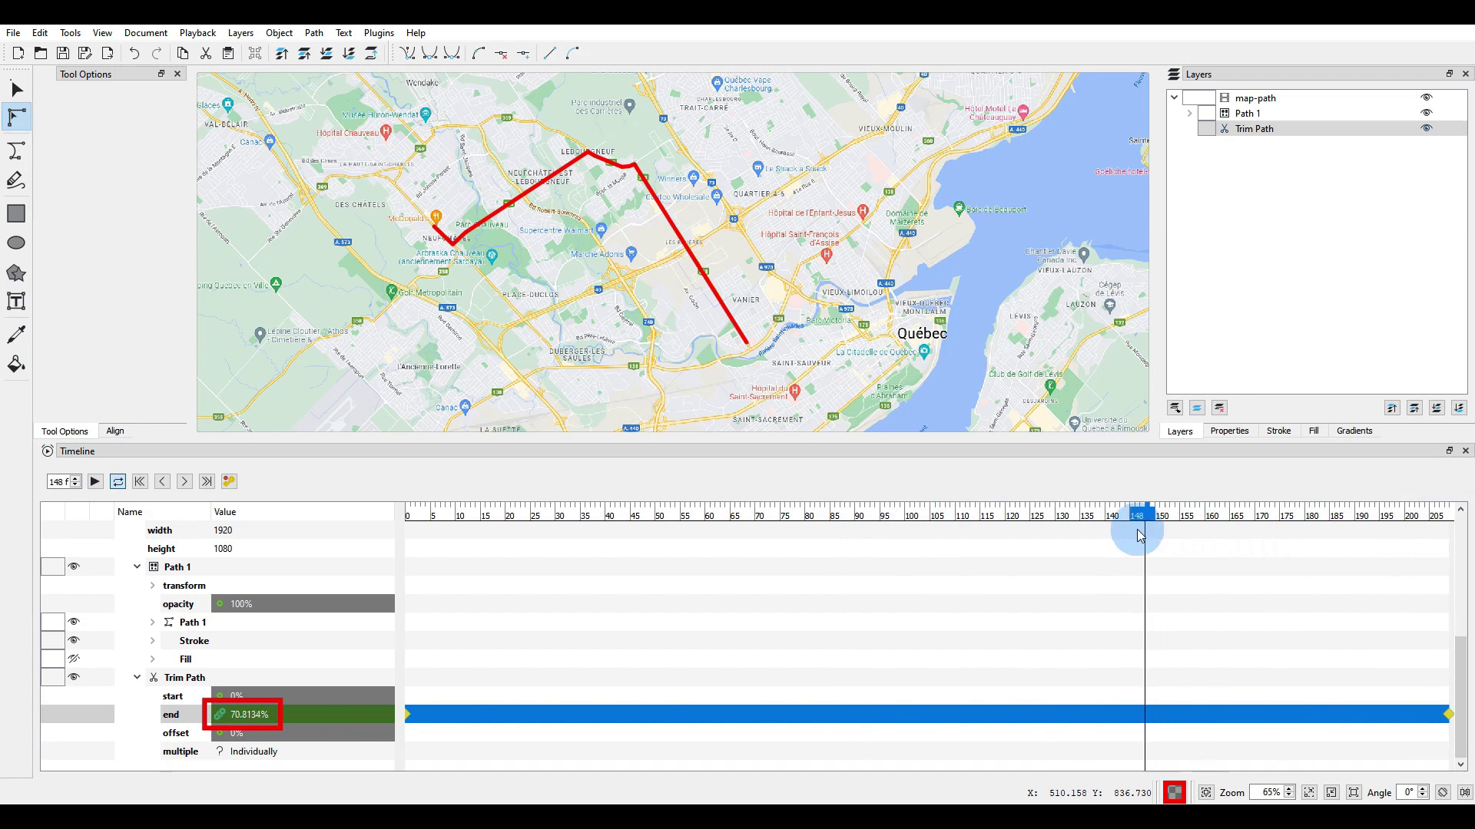
left_click(140, 481)
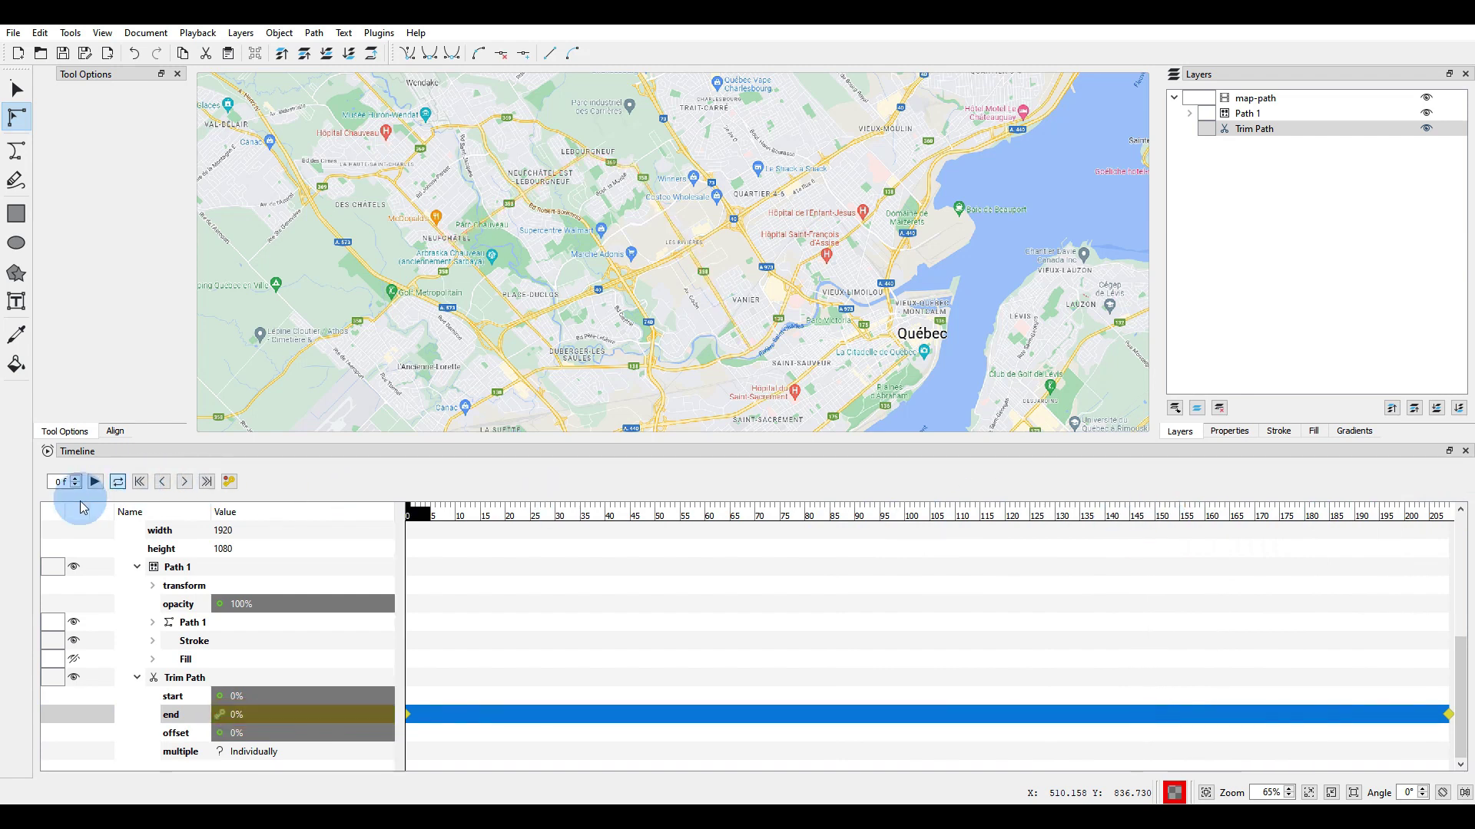
left_click(94, 482)
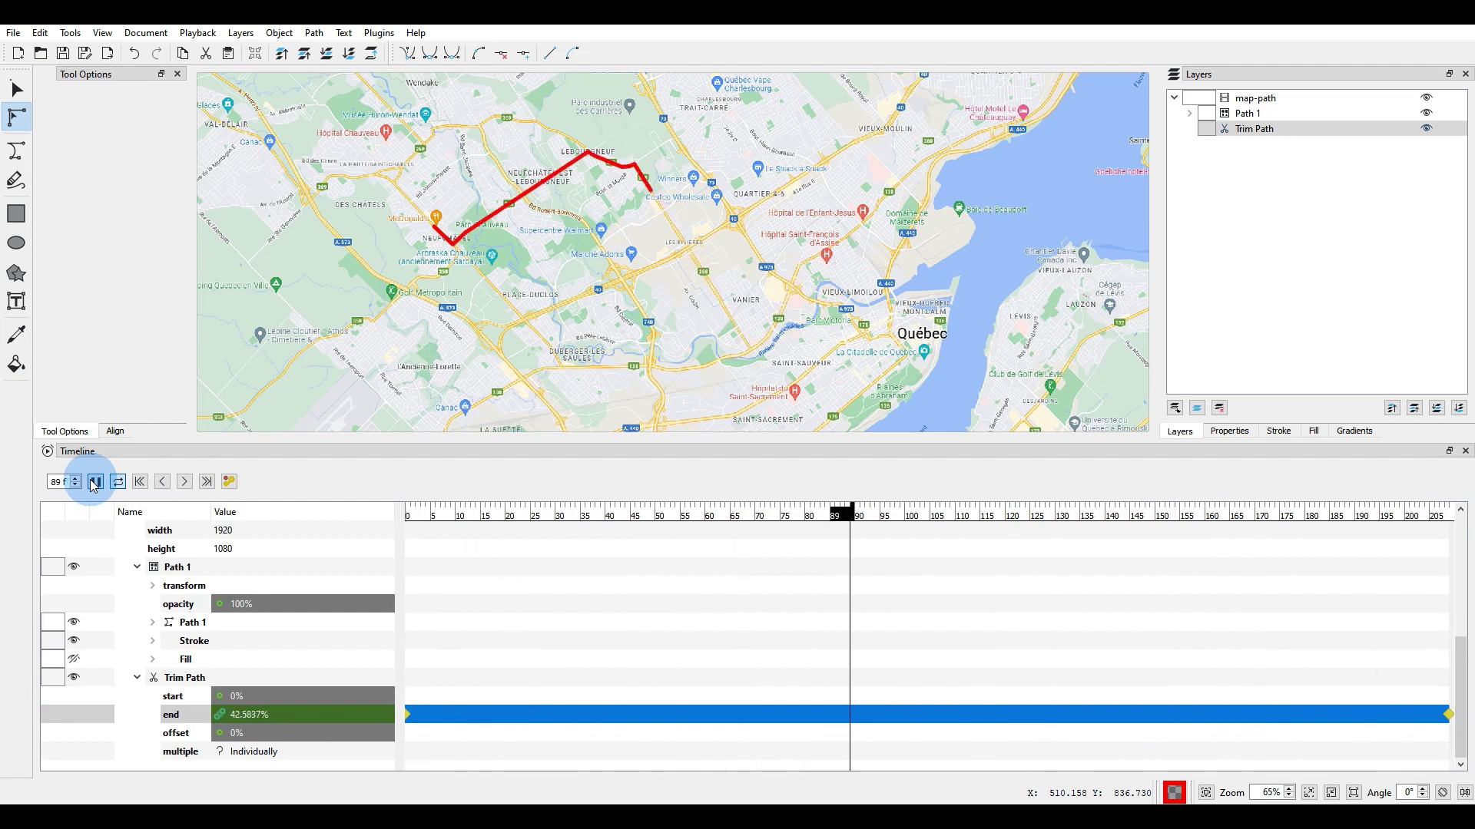
left_click(94, 482)
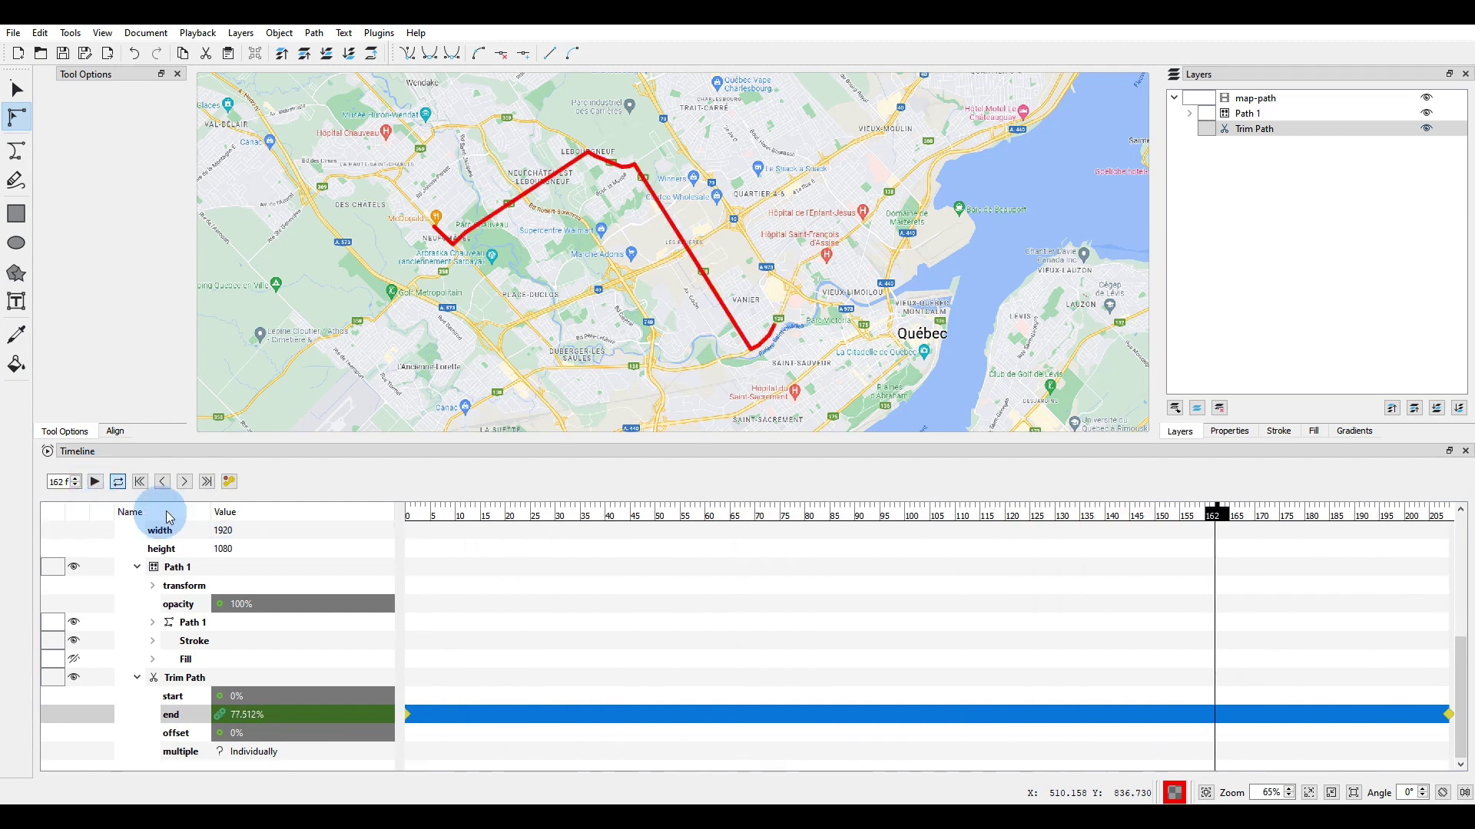
left_click(140, 481)
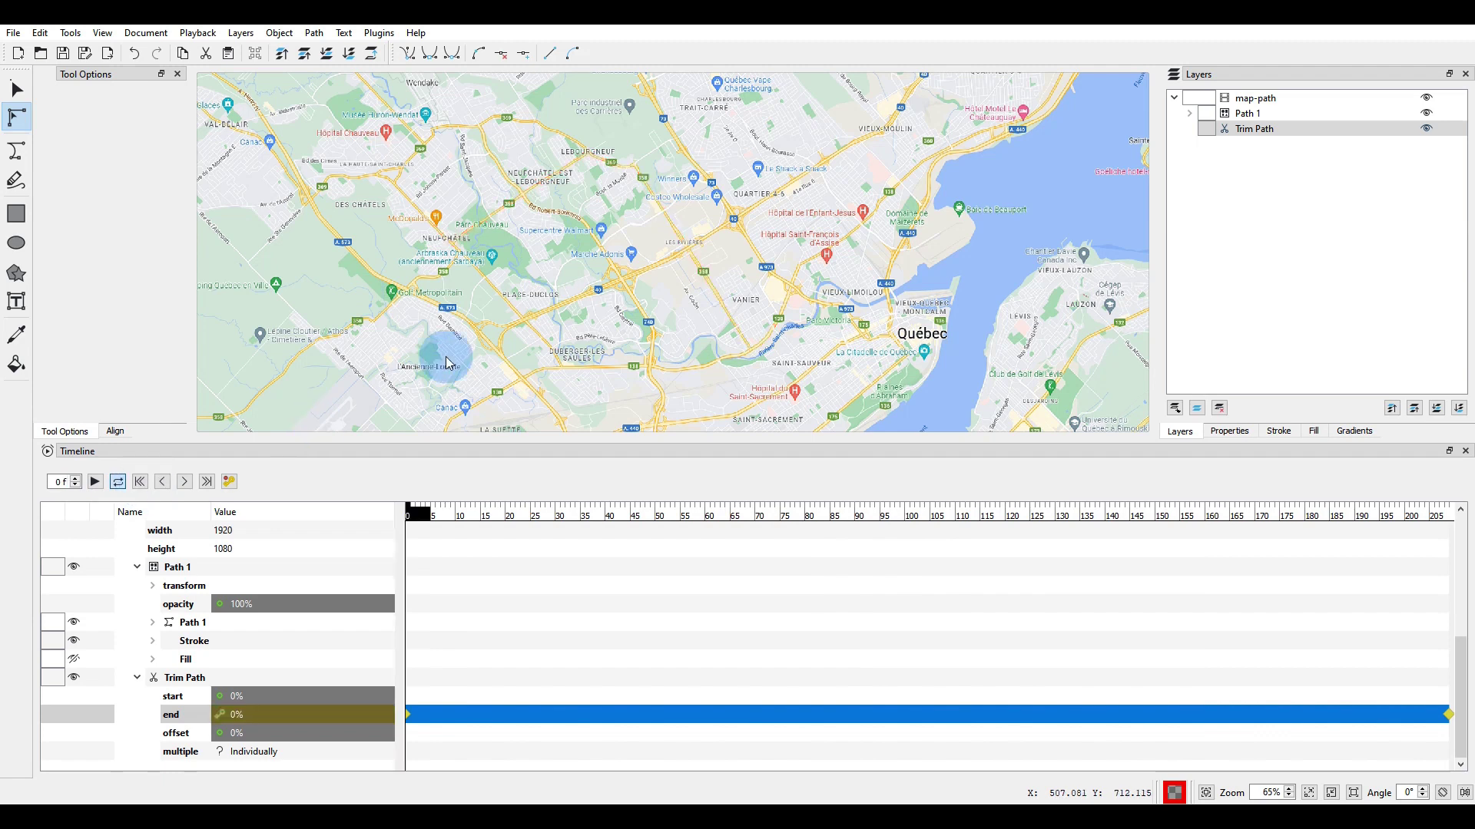
- Save the map-path animation, switch to Shotcut, and play the project from the start
left_click(63, 54)
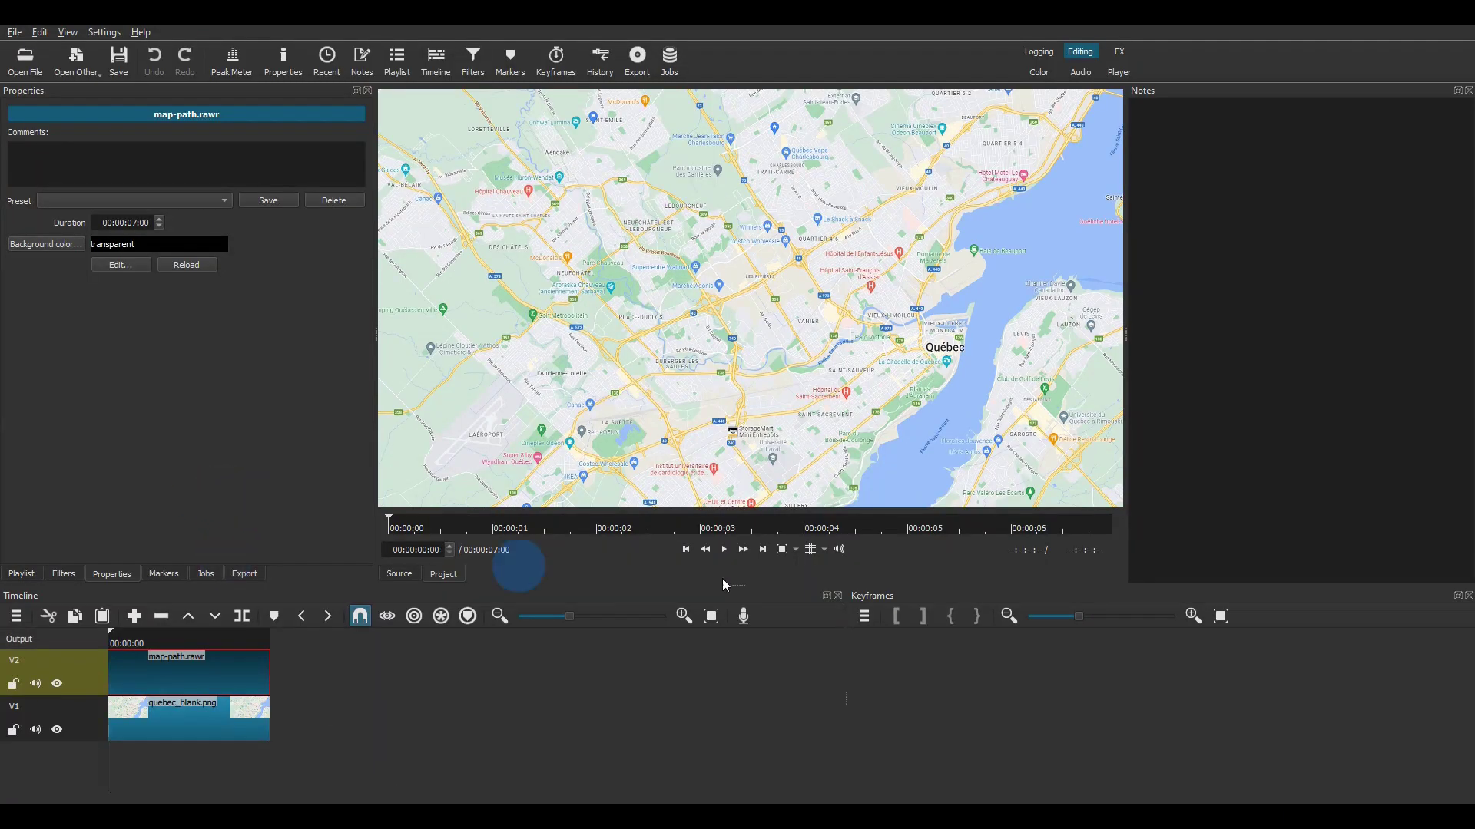
left_click(723, 550)
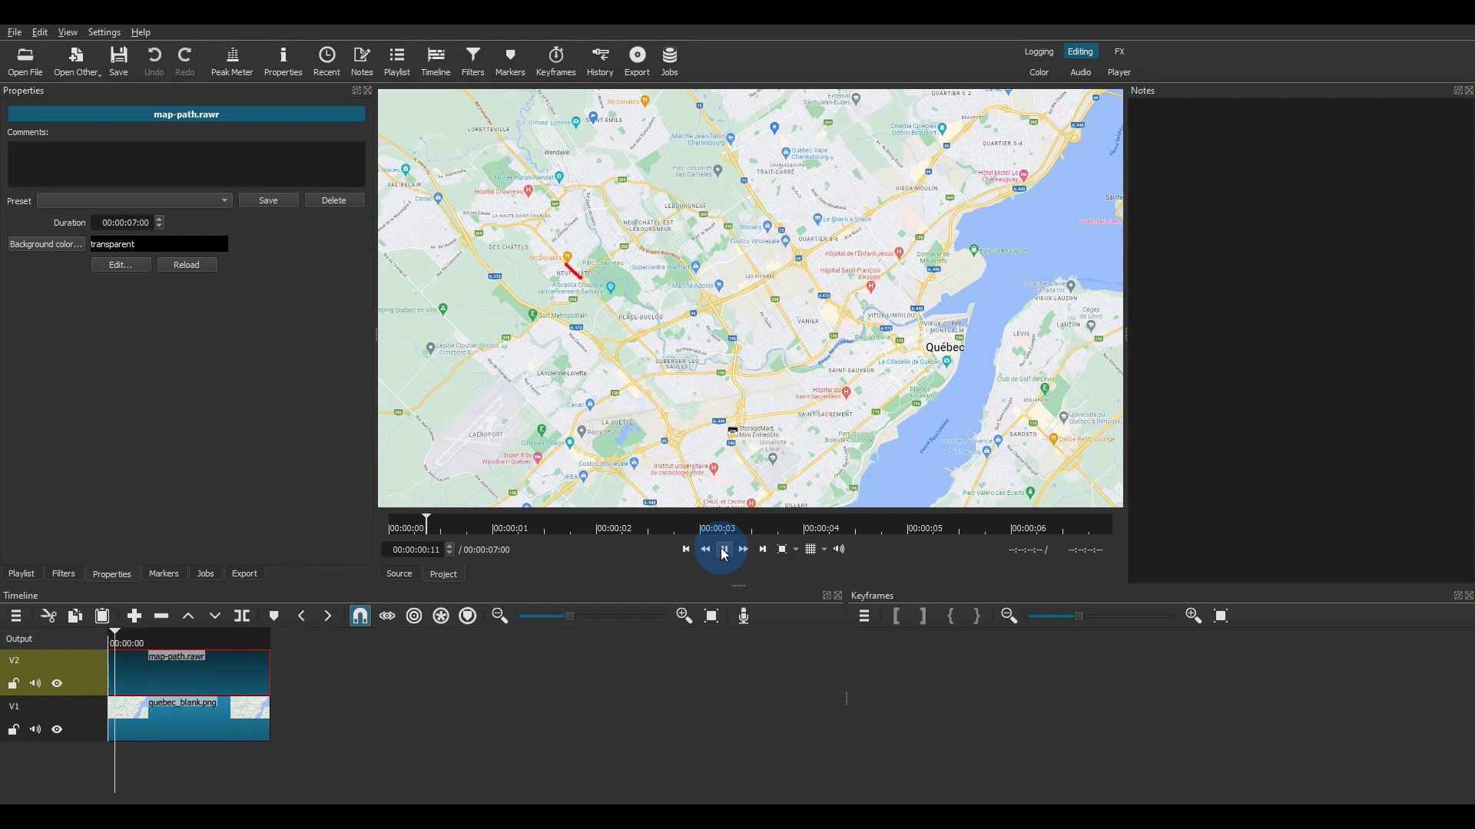